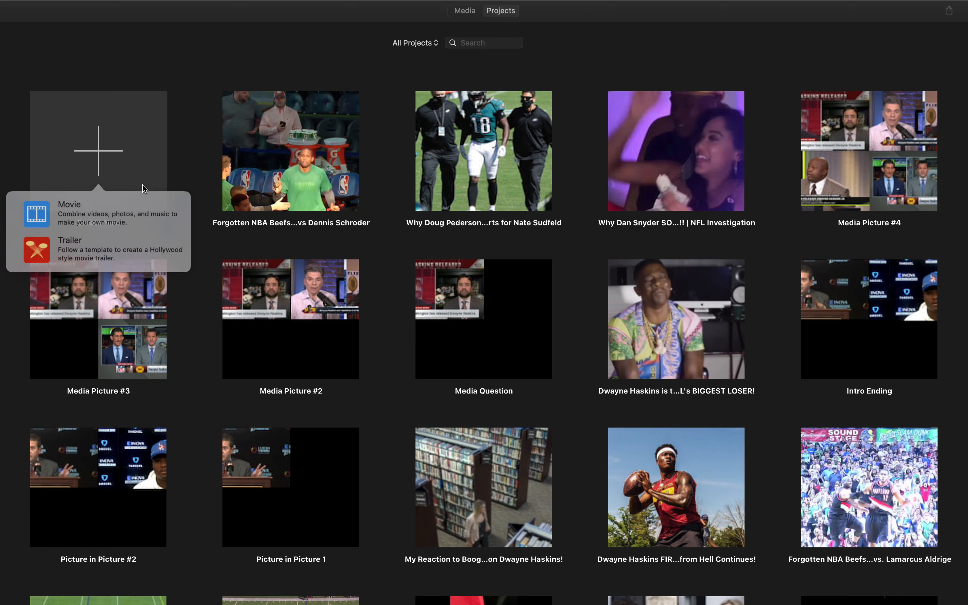
Create a new movie project and add the Black background to the timeline
click(118, 217)
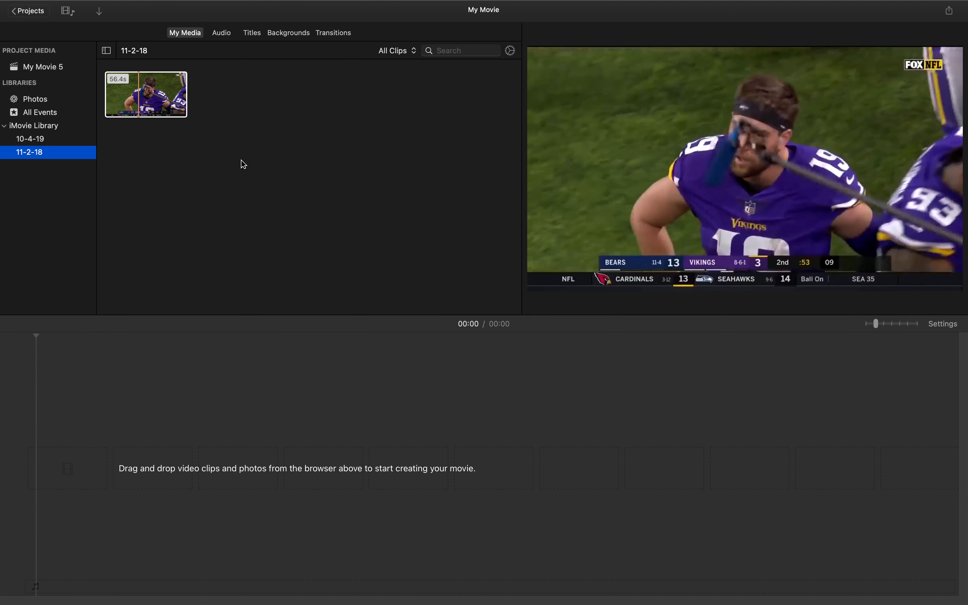
click(289, 33)
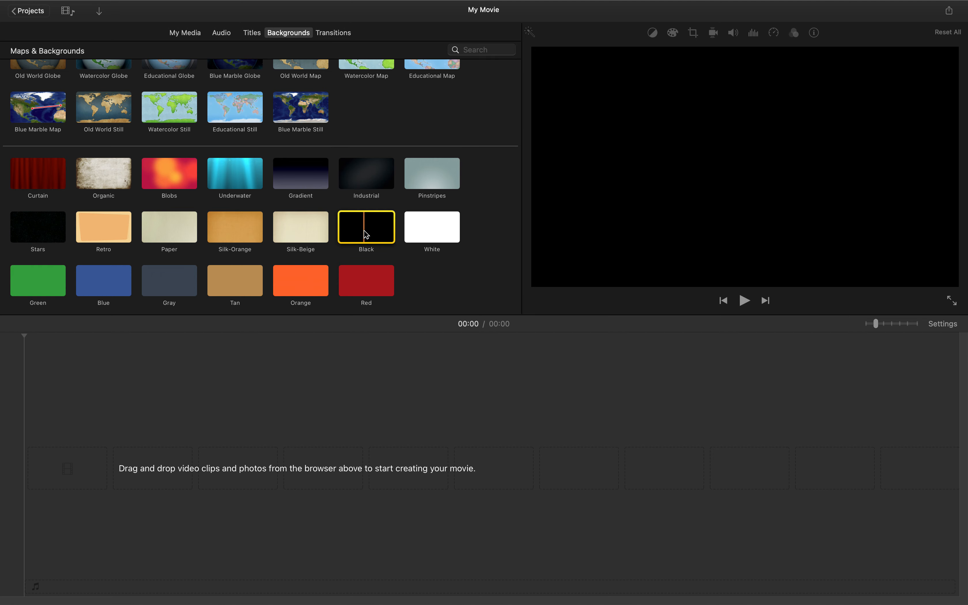
drag(368, 233, 204, 452)
click(275, 460)
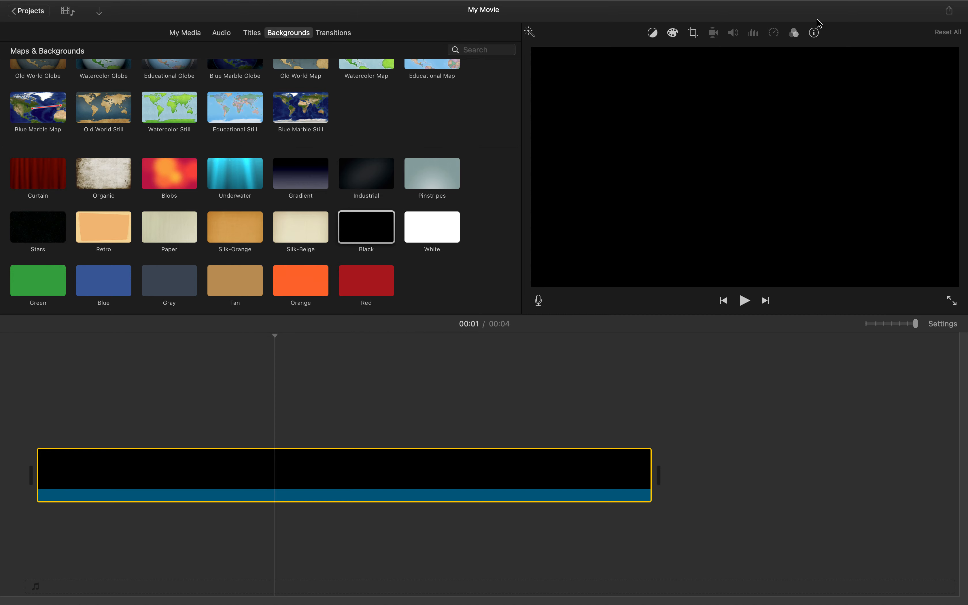
Set the duration of the Black background clip to 6.3 seconds
click(814, 33)
click(869, 54)
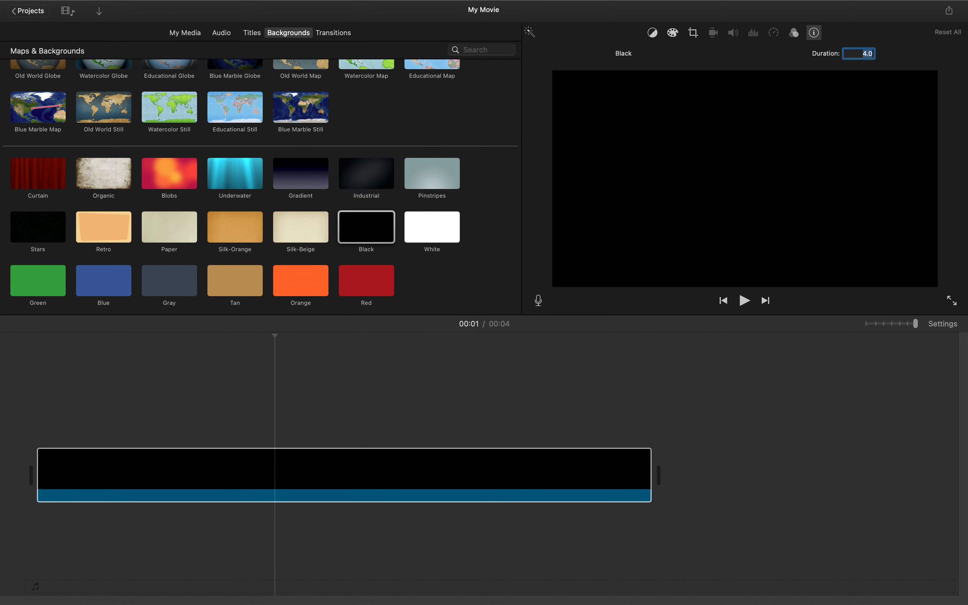
key(Return)
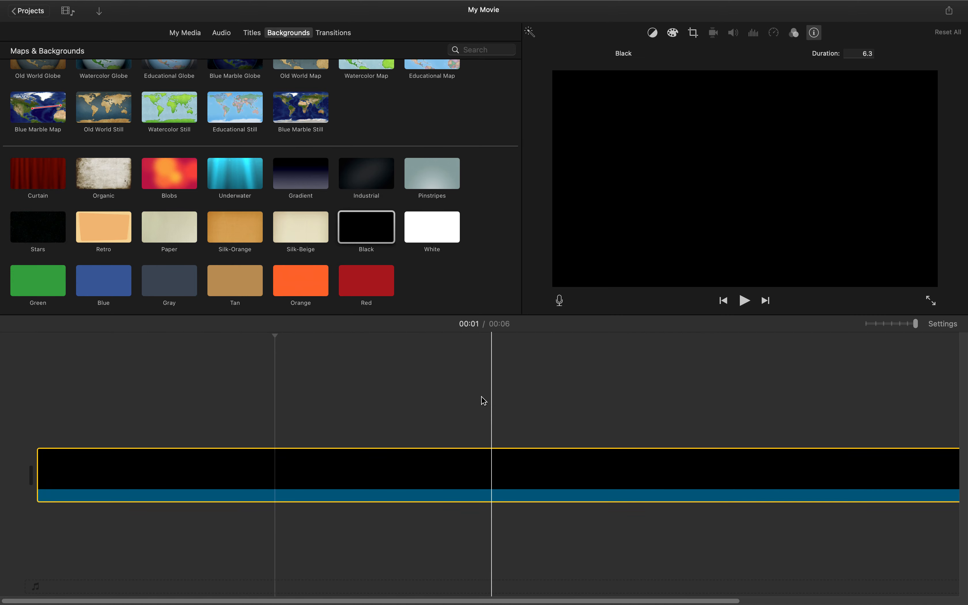
Overlay a short opening section of the 56.4-second Vikings clip on the timeline above the start of the black background
click(179, 38)
click(142, 95)
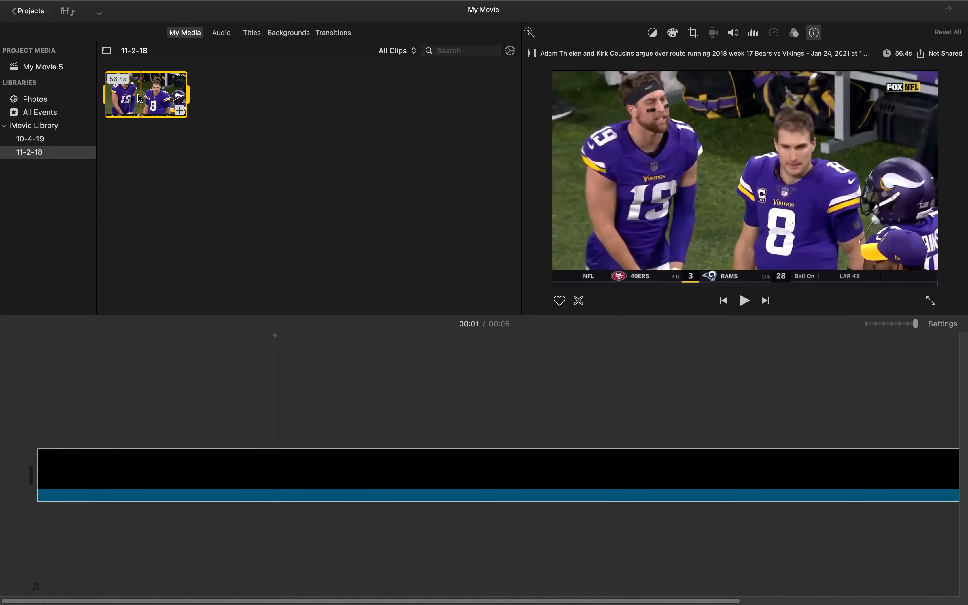
drag(188, 92, 65, 389)
Trim the end of the overlaid Vikings clip to line up with the background's end and mute its audio
scroll(66, 422, right, 2)
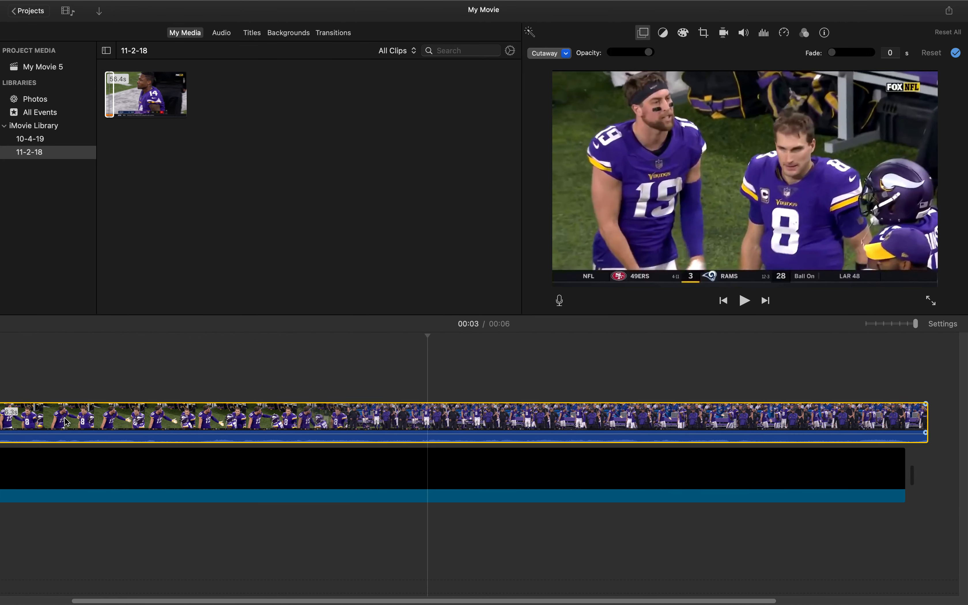
scroll(66, 422, right, 3)
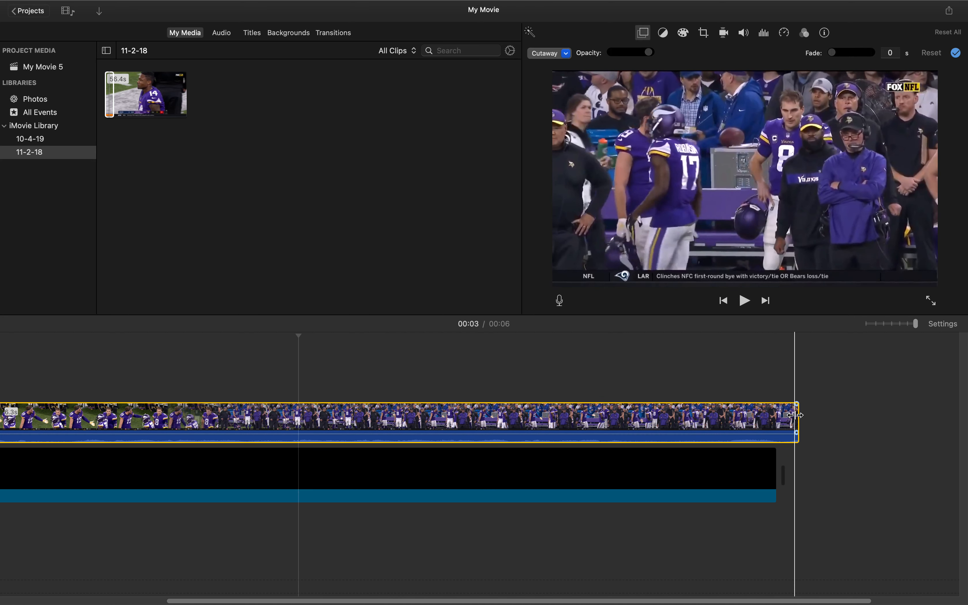
drag(797, 415, 777, 416)
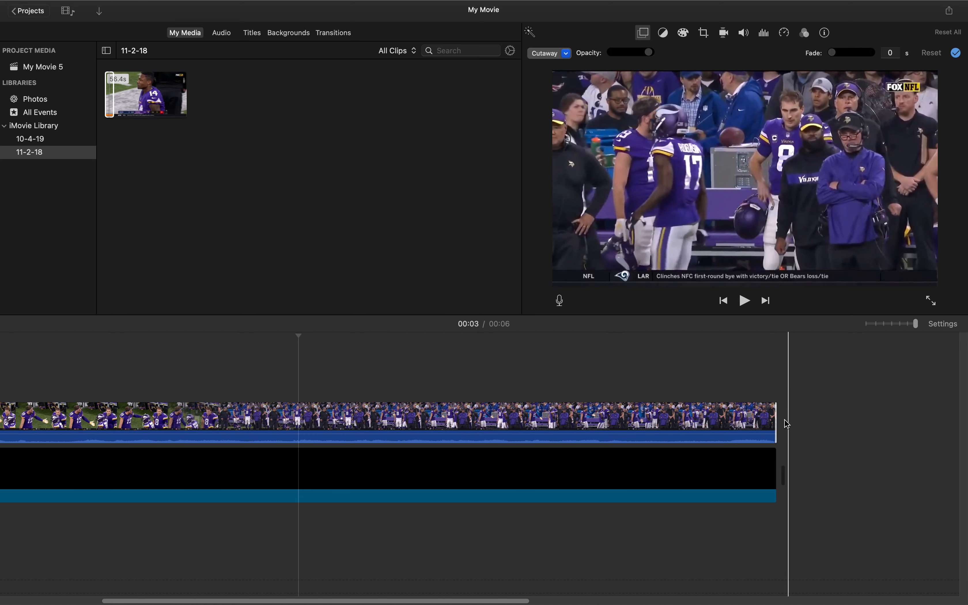
click(727, 417)
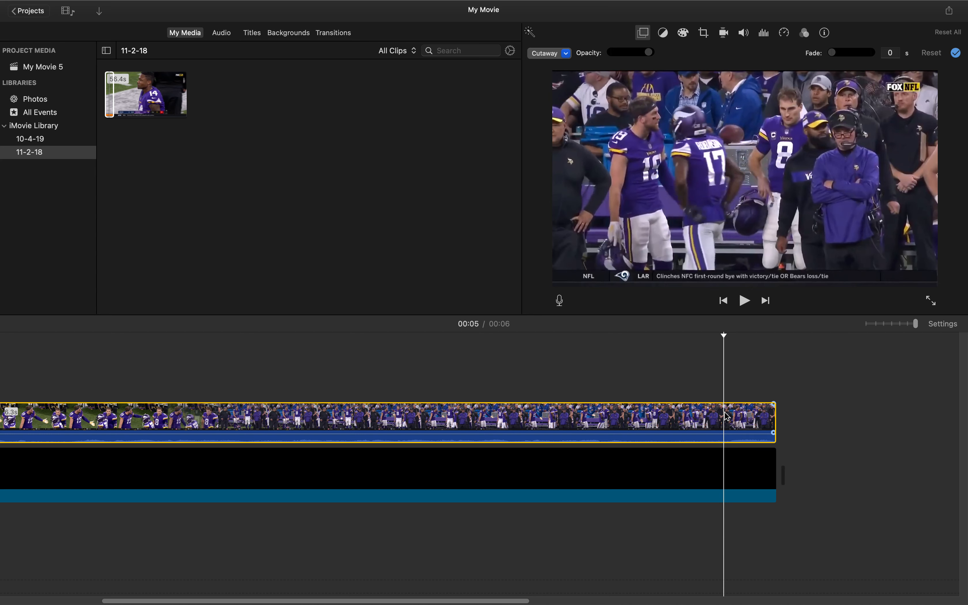
key(super+shift+m)
Change the overlaid Vikings clip from a cutaway to Picture in Picture
scroll(720, 417, left, 10)
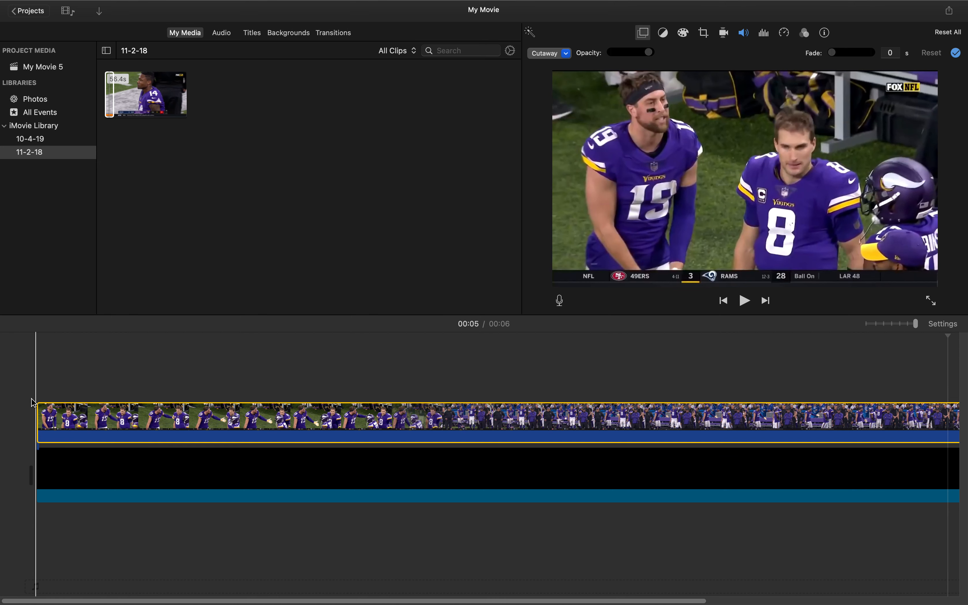
click(83, 416)
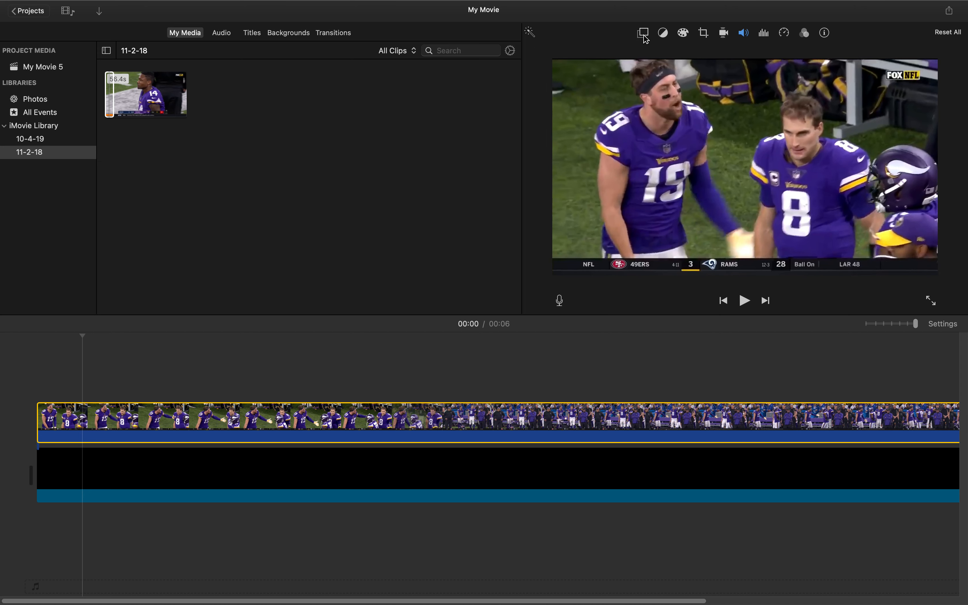
click(556, 53)
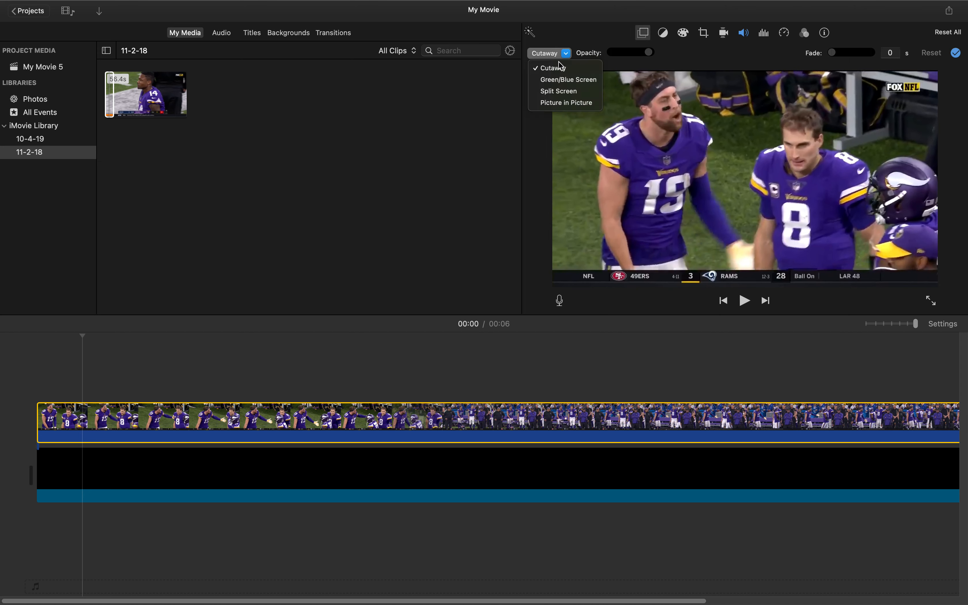
click(569, 99)
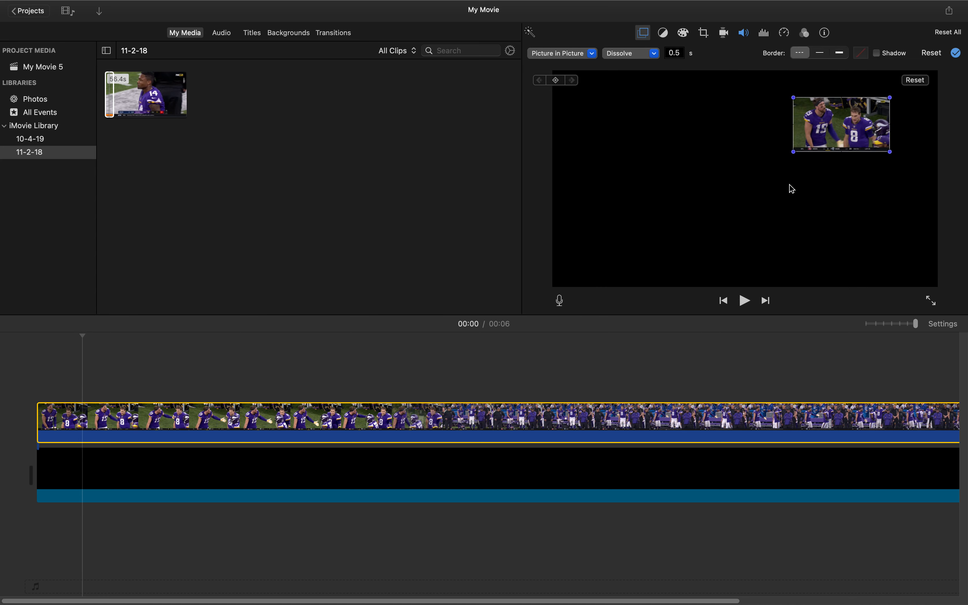
Enlarge the picture-in-picture frame to half the canvas width and height, filling the upper-left quarter of the picture
drag(796, 155, 743, 179)
drag(760, 136, 570, 110)
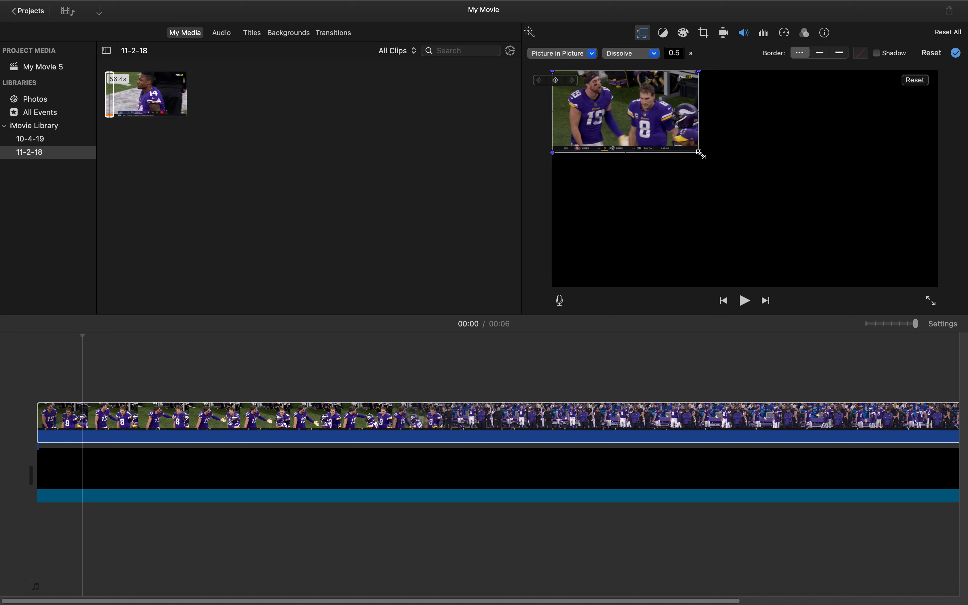
drag(701, 155, 741, 176)
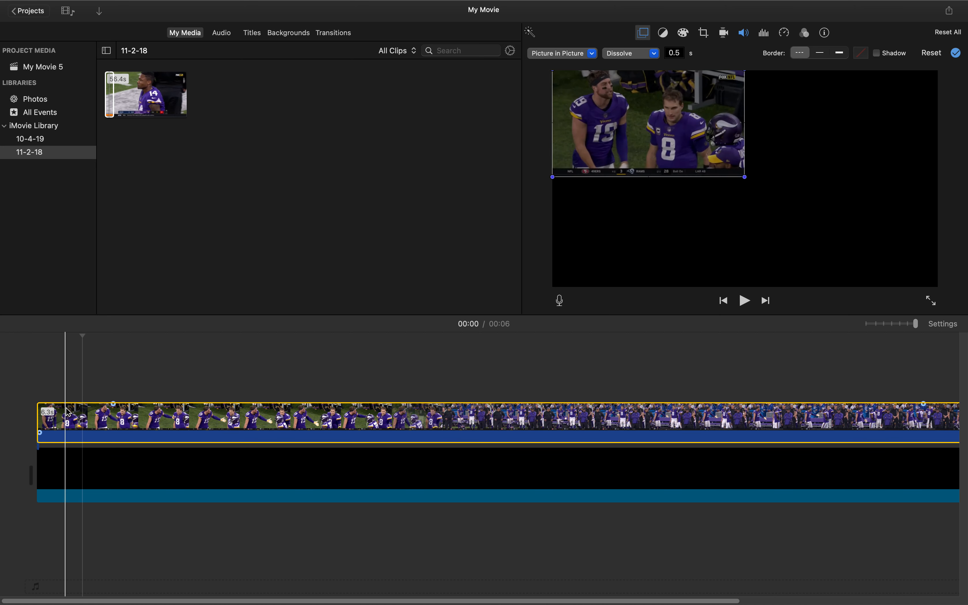
click(74, 375)
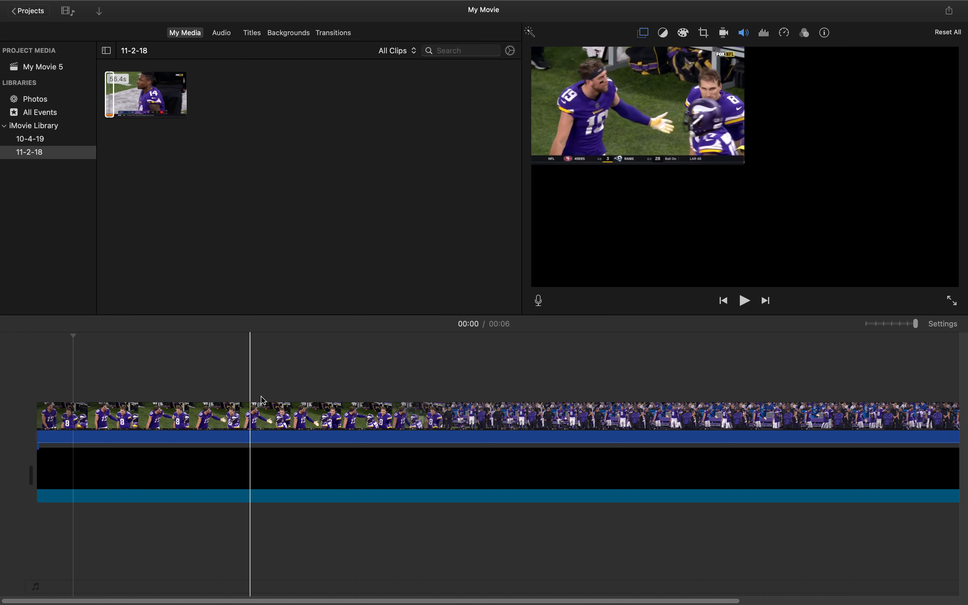
Switch to Chrome, search Google for "youtube to mp3" and open the ytmp3.cc converter result
click(195, 184)
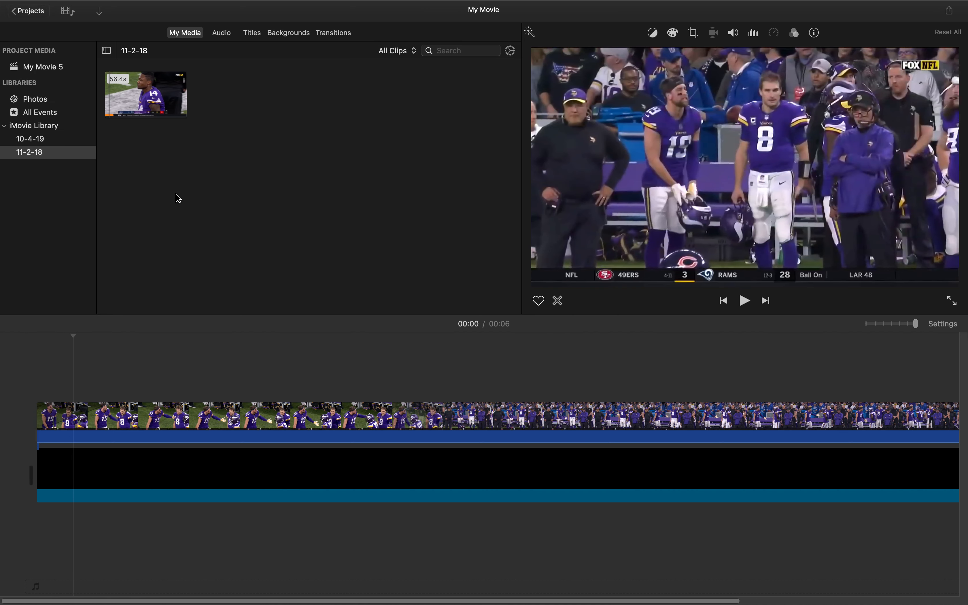
key(ctrl+Right)
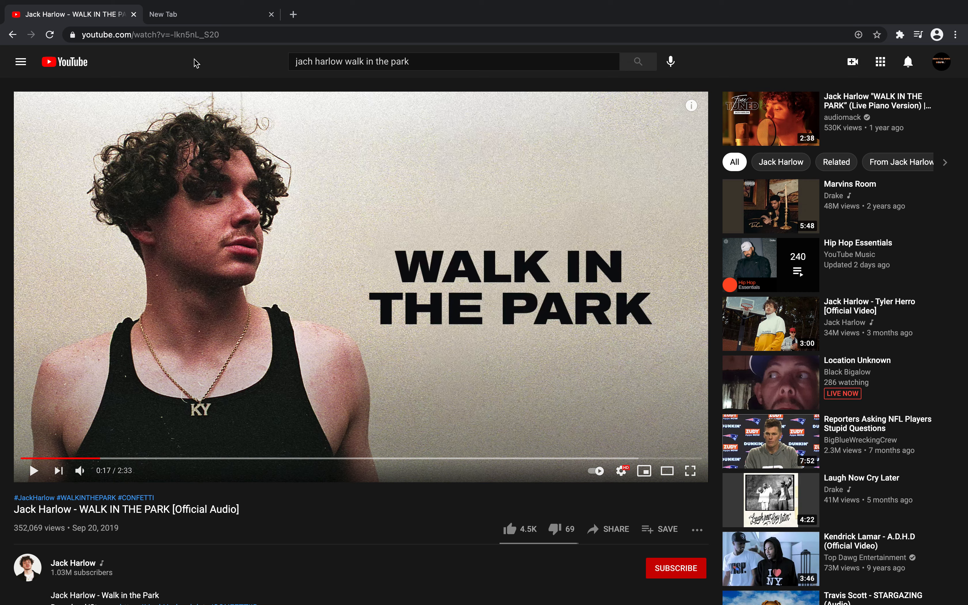
click(198, 21)
click(195, 37)
key(Return)
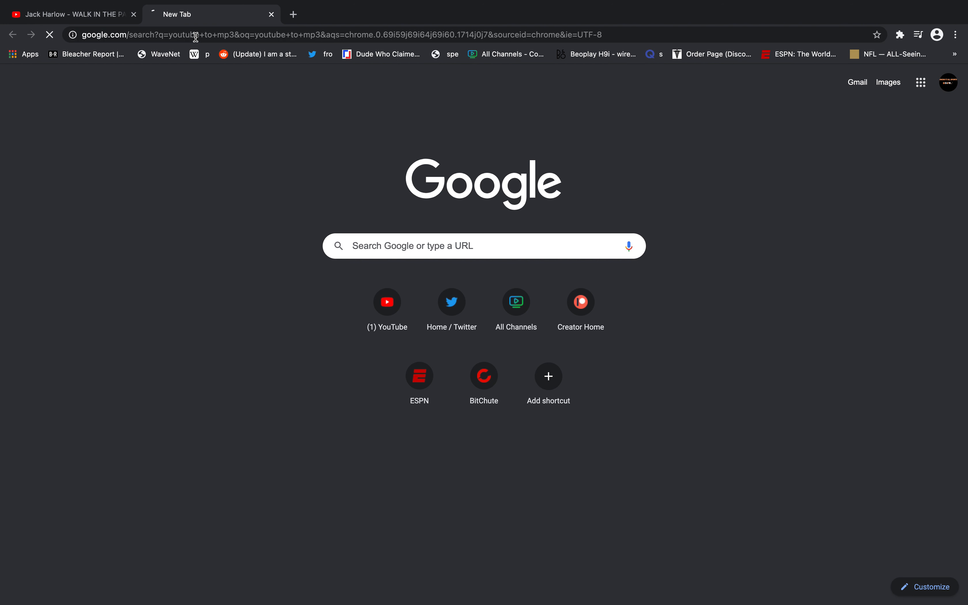
click(193, 179)
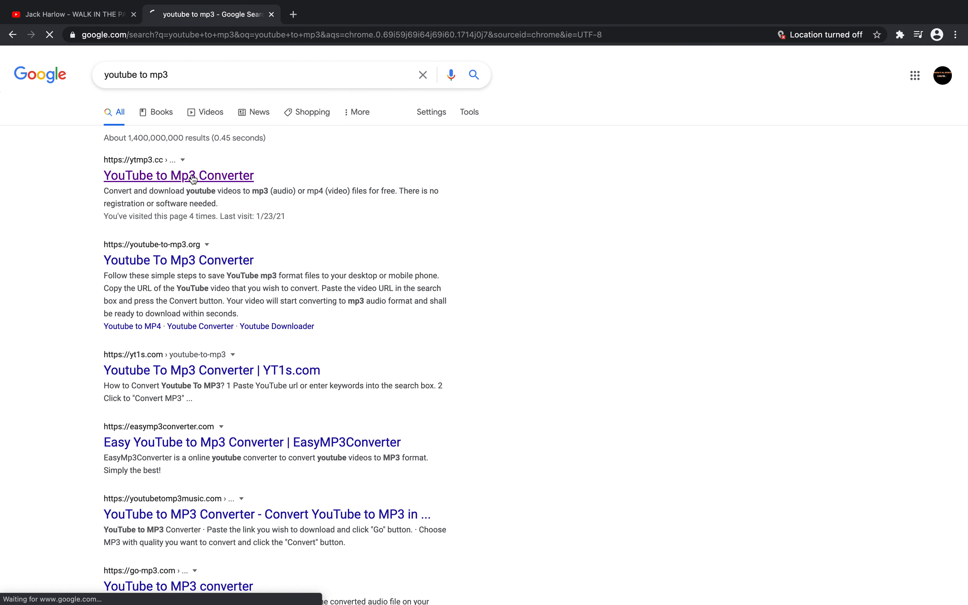
Copy the URL of the Jack Harlow "WALK IN THE PARK" YouTube video and paste it into the converter's video URL field
click(106, 19)
right_click(146, 37)
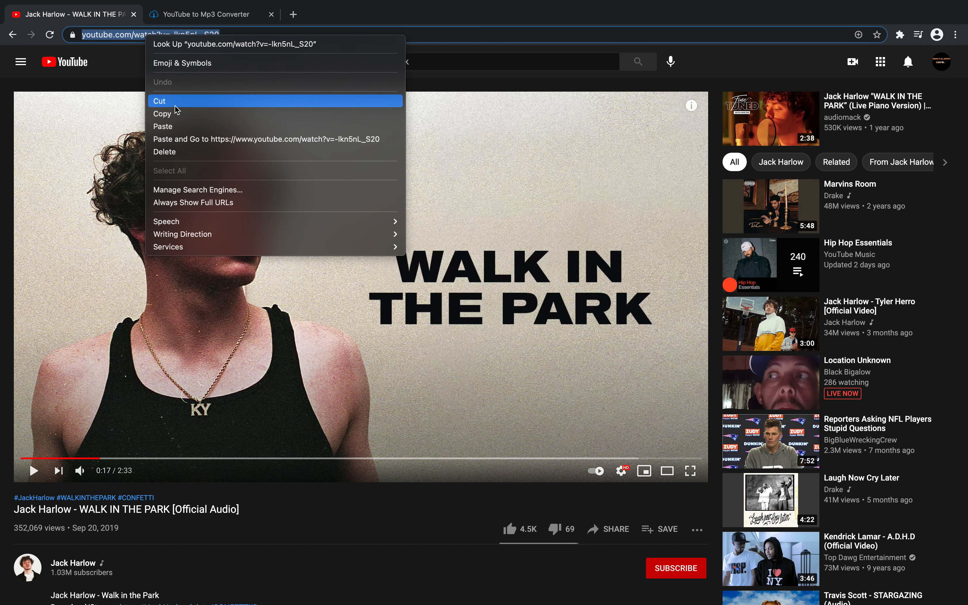
click(177, 114)
click(208, 15)
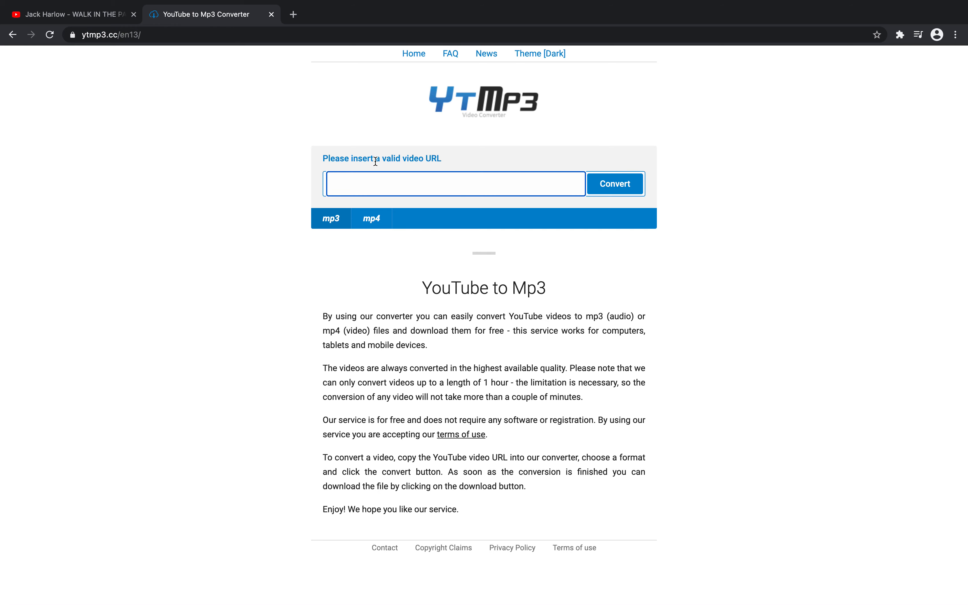
right_click(381, 184)
click(411, 261)
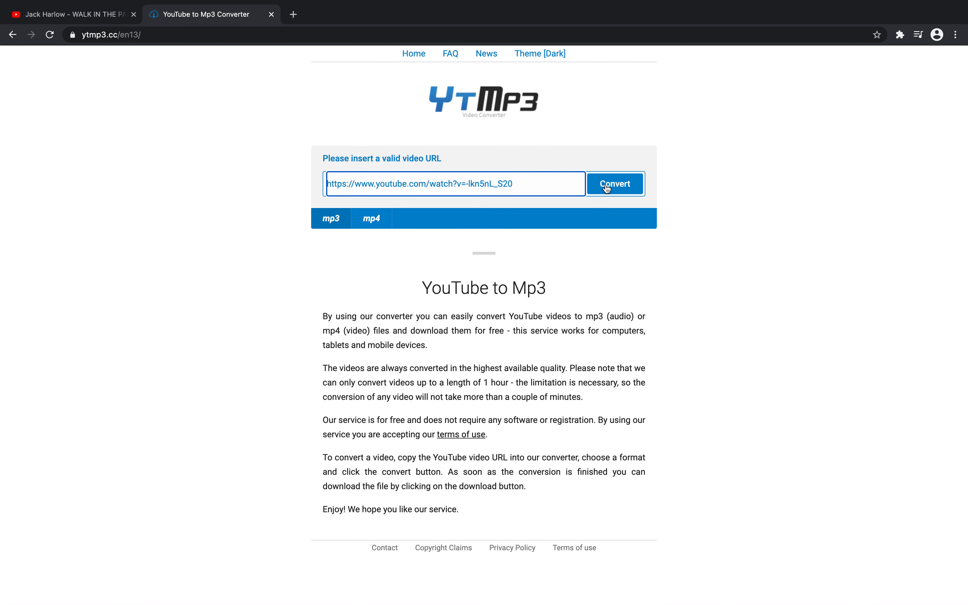
Return to iMovie and import the "Jack Harlow - WALK IN THE PARK" audio file from the Desktop into the 11-2-18 event
key(ctrl+Left)
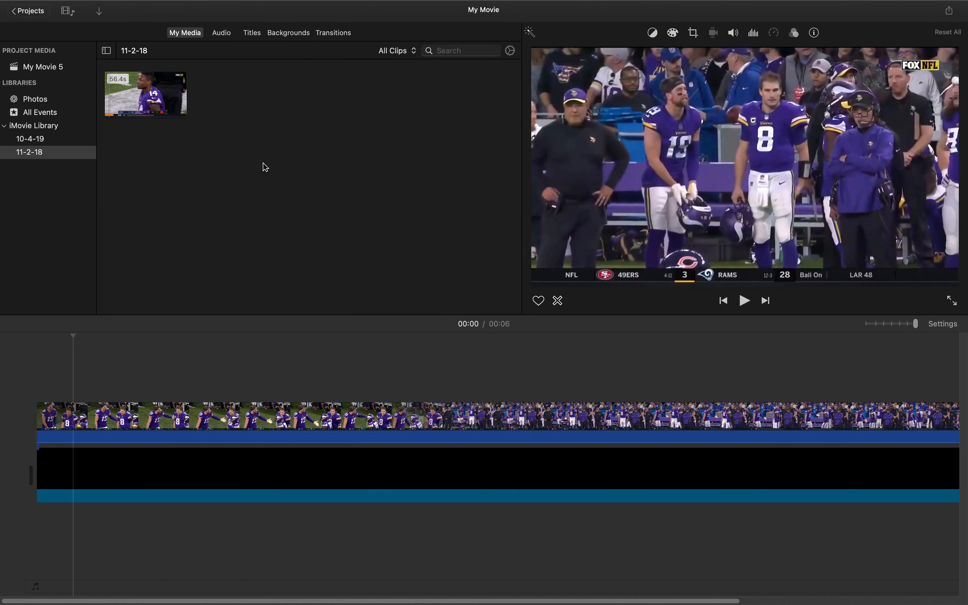
click(76, 7)
click(95, 80)
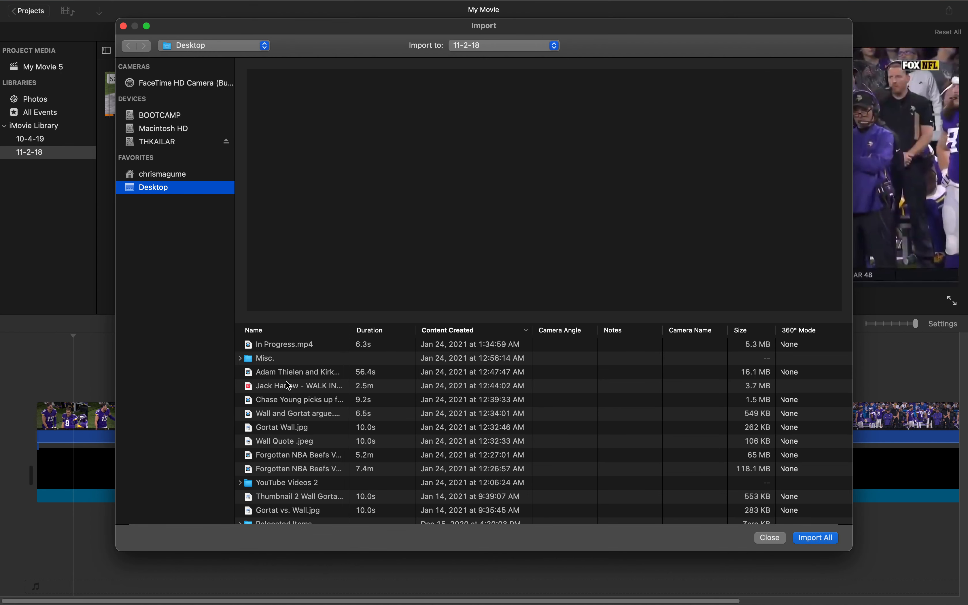
double_click(286, 387)
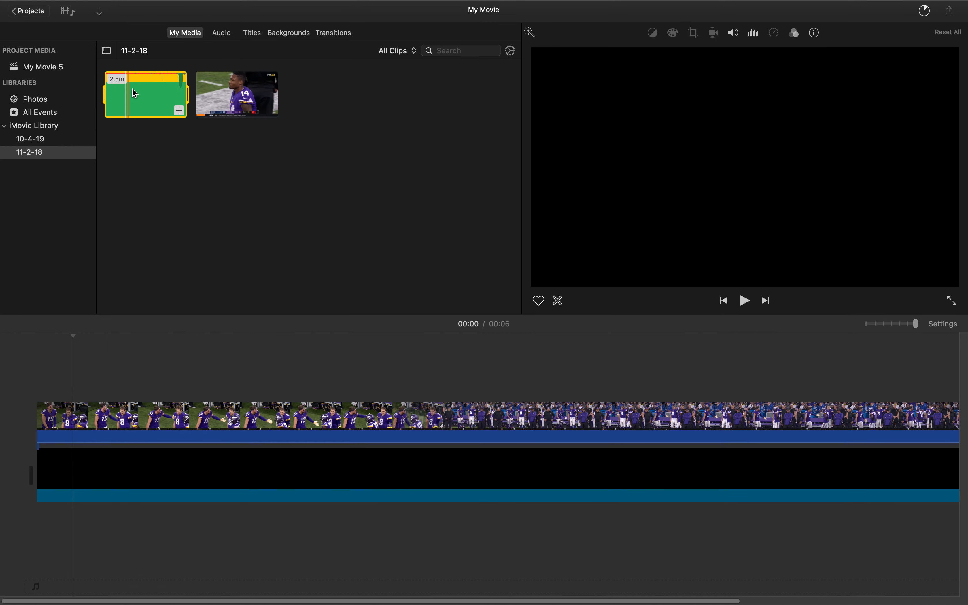
Add an opening section of the song, about 14.9 seconds long, beneath the start of the black background
drag(186, 92, 129, 96)
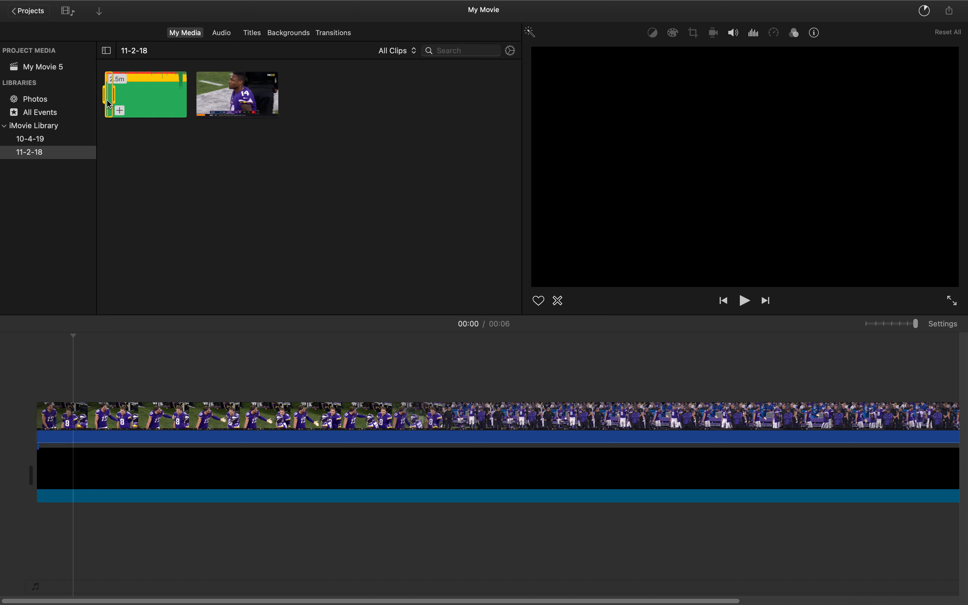
drag(110, 105, 40, 558)
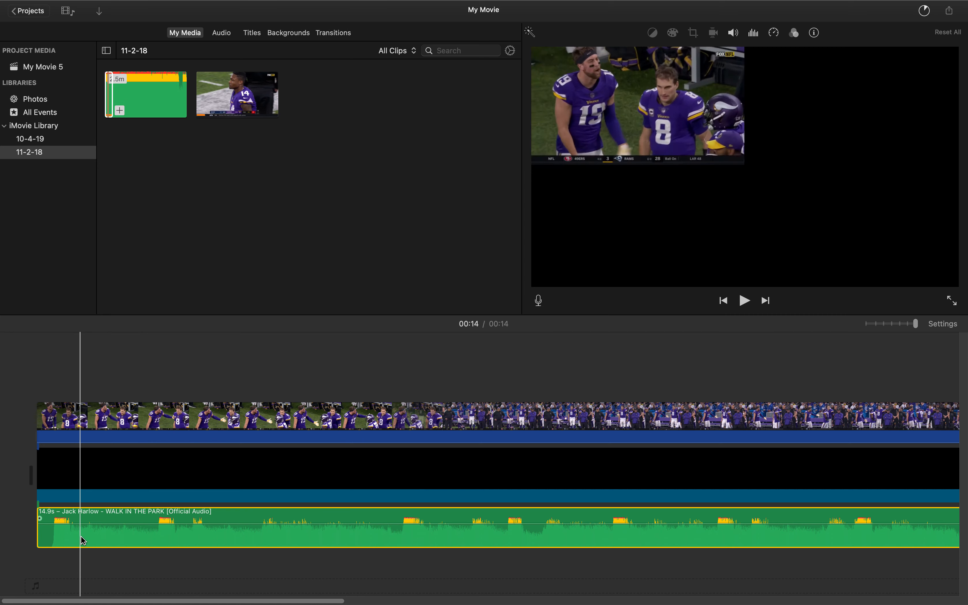
Split the song about 1.1 seconds in, delete the opening piece, and move the remainder to the timeline's start
click(37, 519)
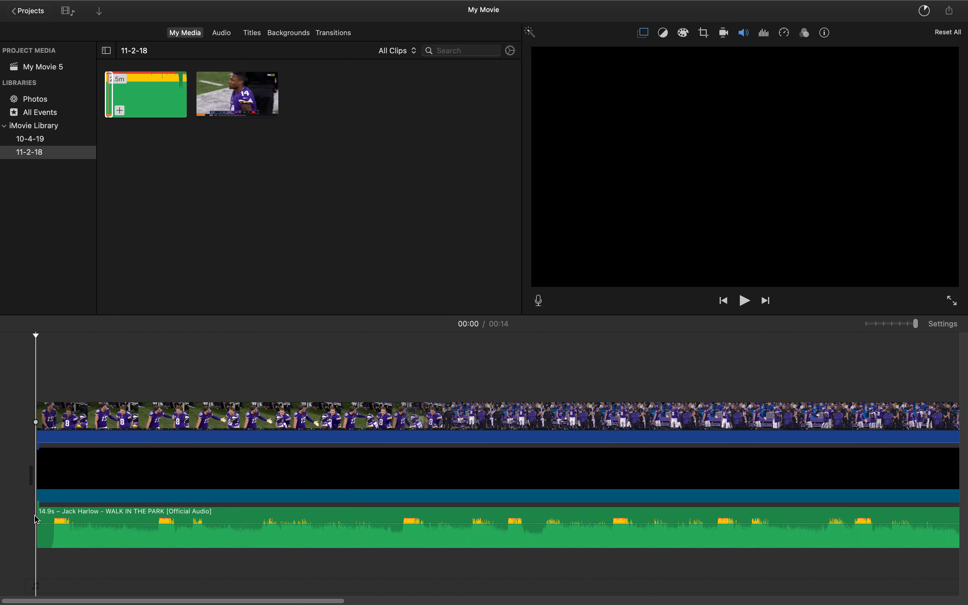
key(space)
key(space)
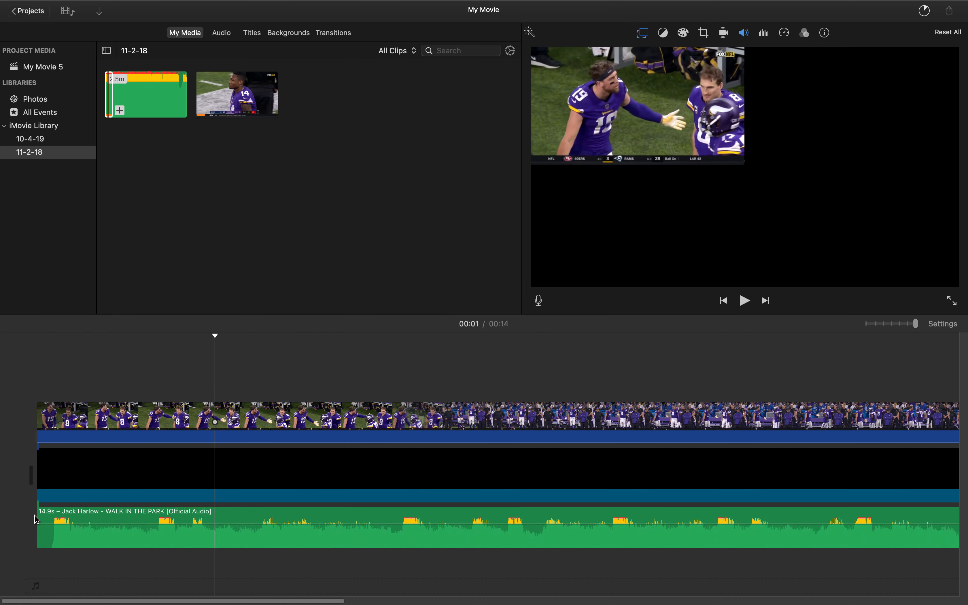
click(216, 521)
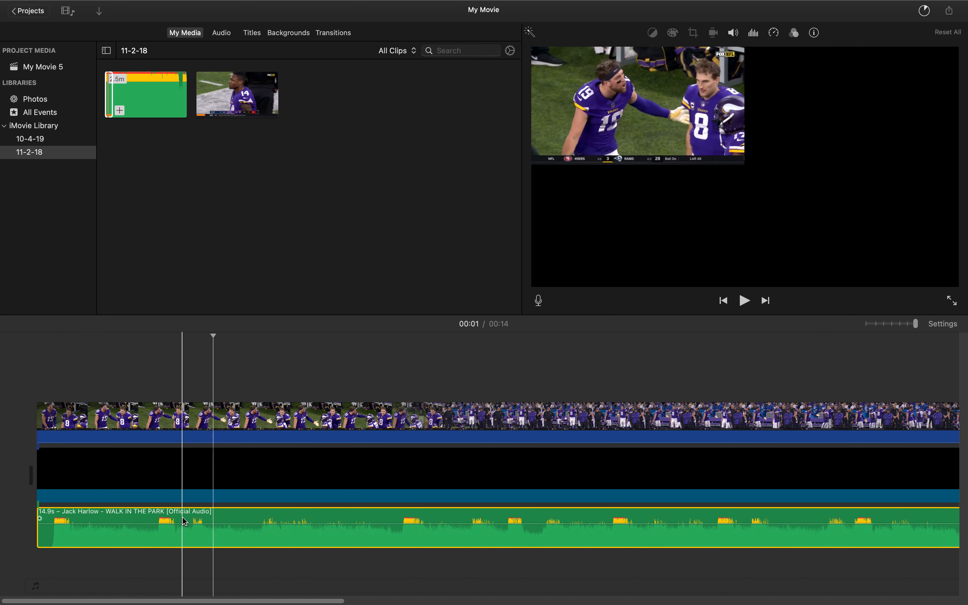
key(super+b)
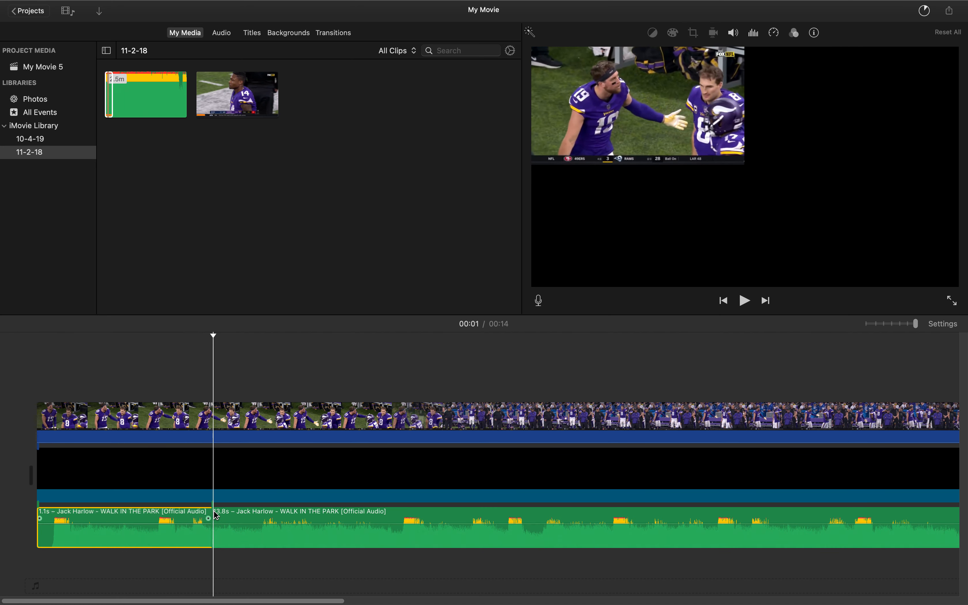
key(Delete)
drag(226, 507, 53, 515)
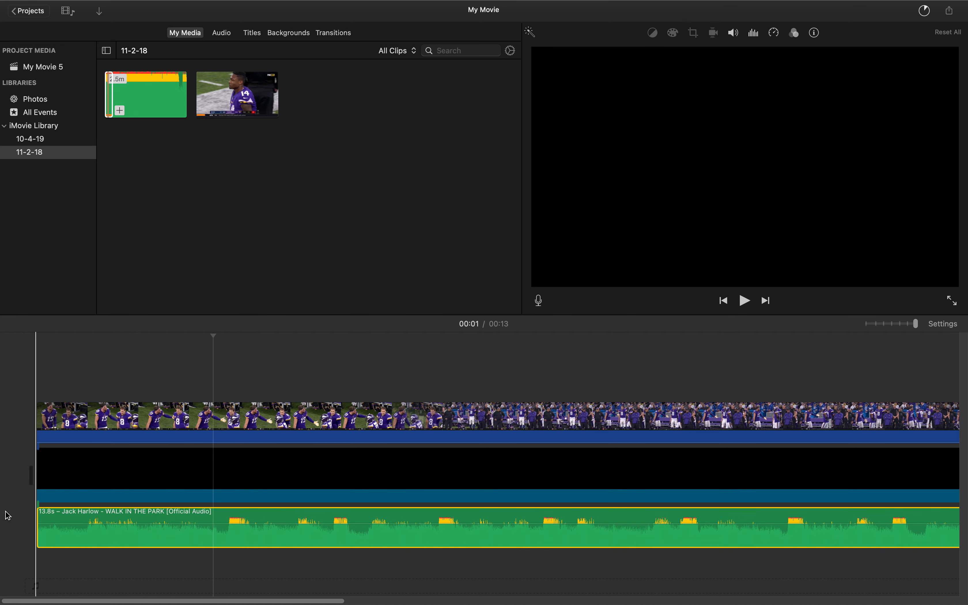
Play from the timeline's start and split the picture-in-picture sports clip about 1.8 seconds in
click(4, 512)
key(space)
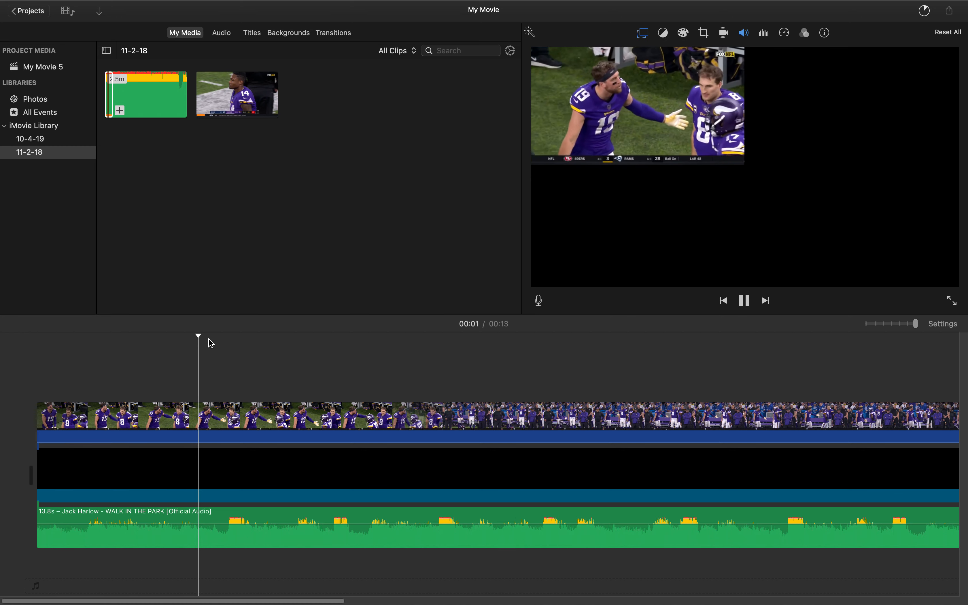
key(space)
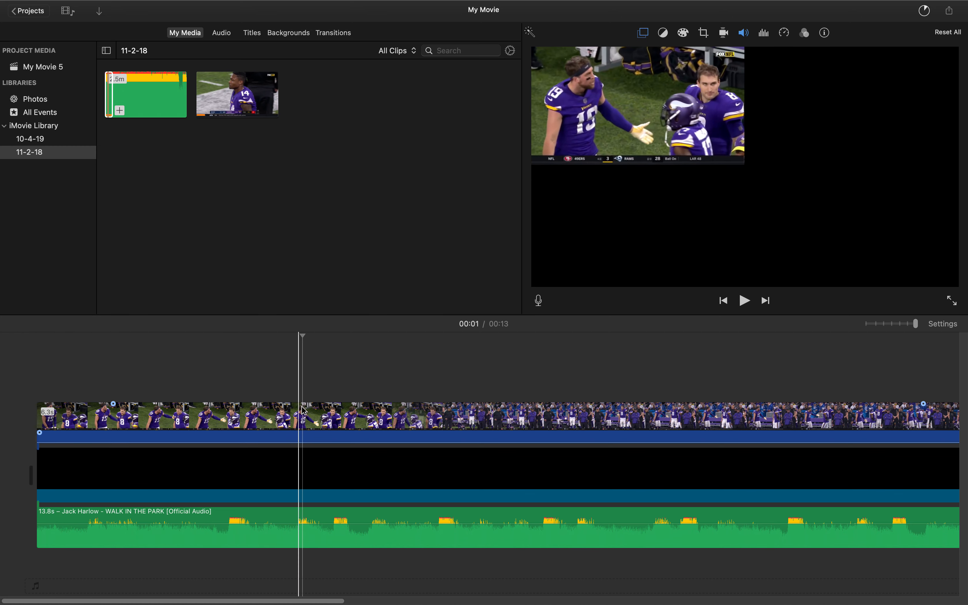
click(306, 412)
key(super+b)
Apply the Black & White clip filter to the second piece of the split sports clip
click(341, 415)
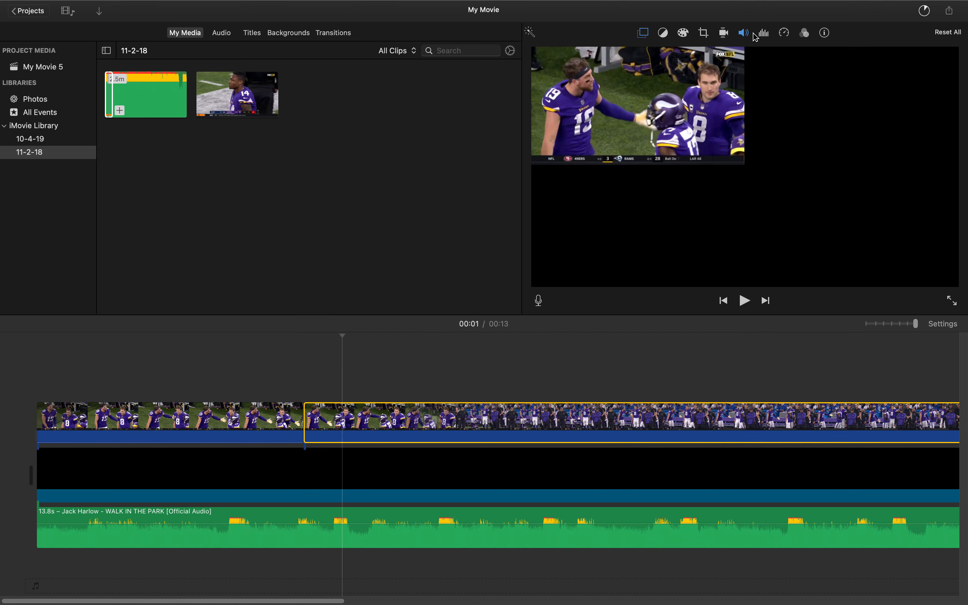
click(804, 34)
click(637, 56)
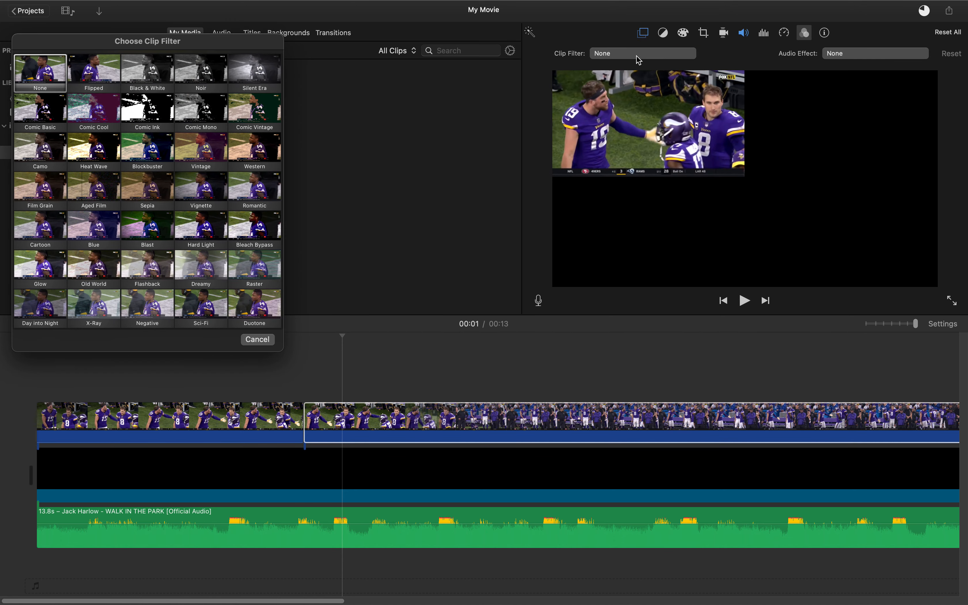
click(148, 73)
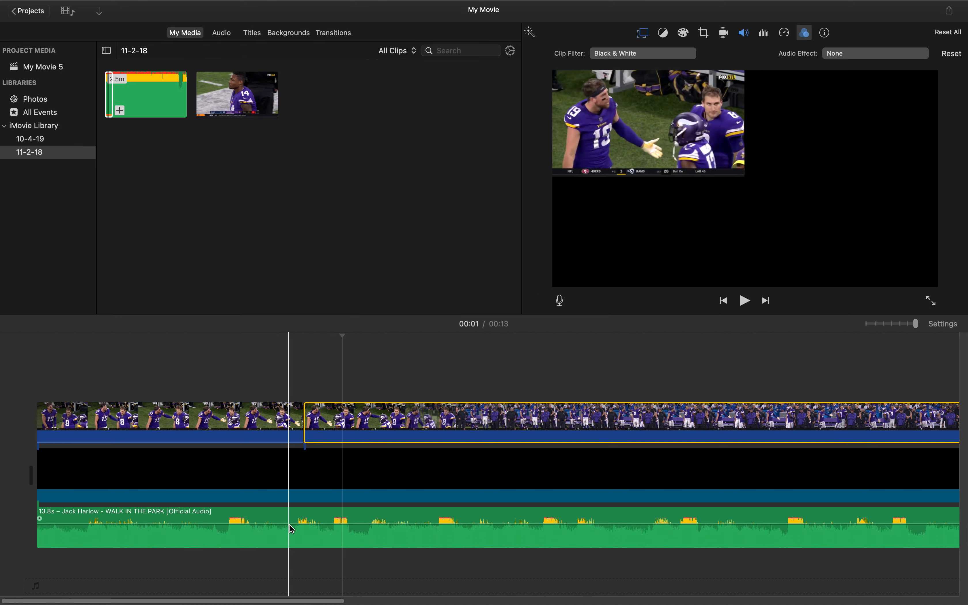
Trim the end of the song to 6.3 seconds so it finishes with the sports clip and black background
scroll(216, 515, right, 5)
scroll(216, 515, right, 5)
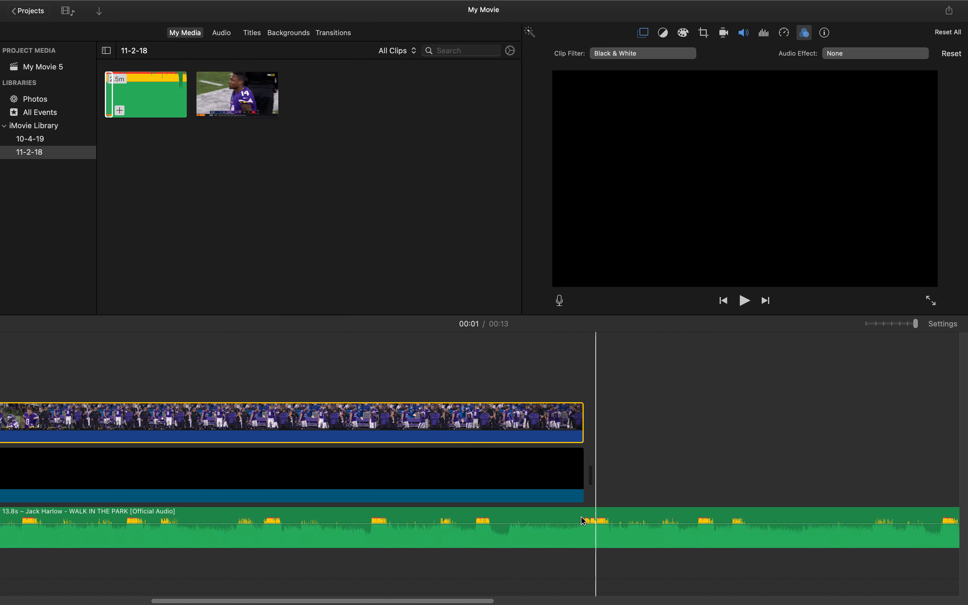
click(572, 518)
key(space)
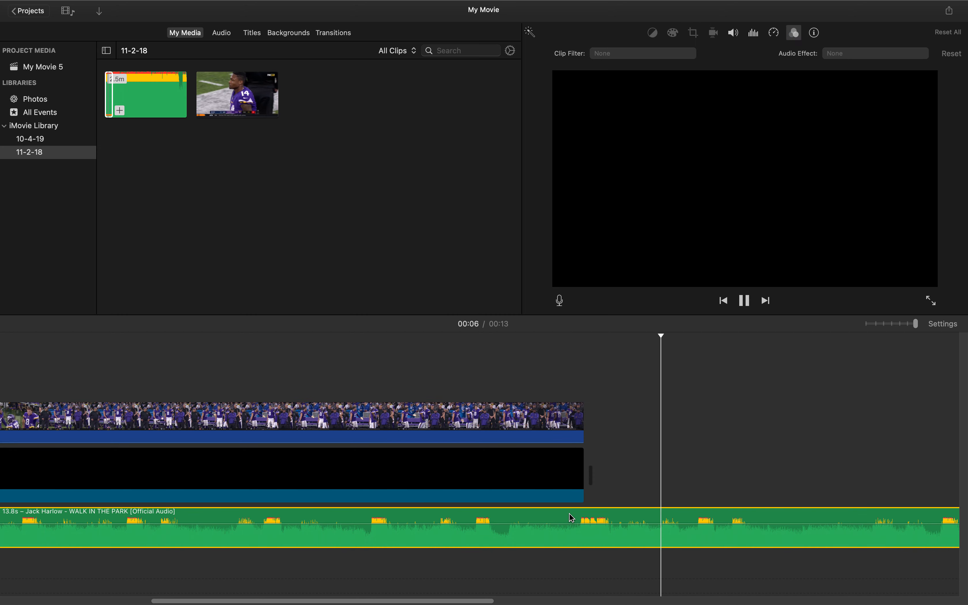
key(space)
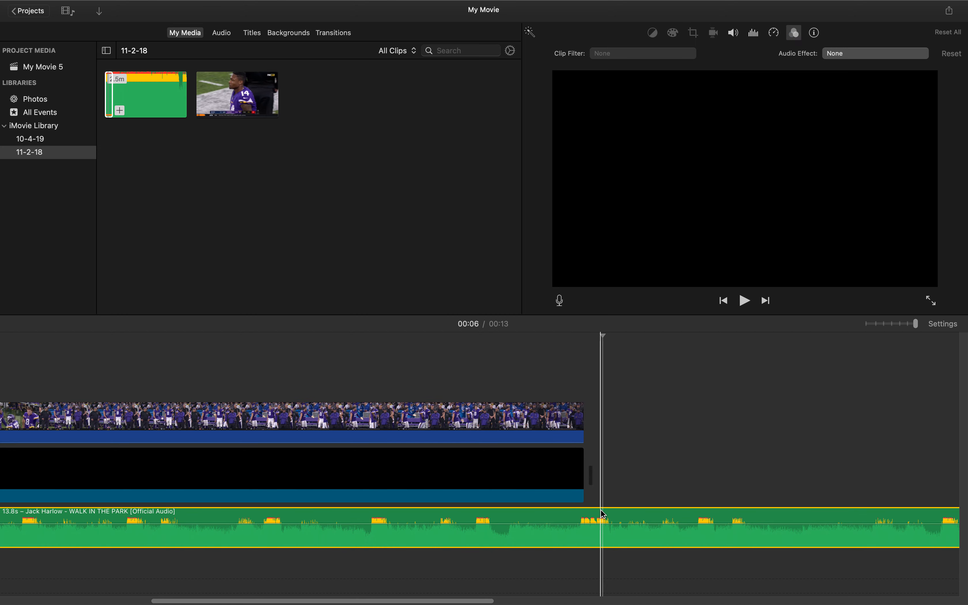
click(607, 518)
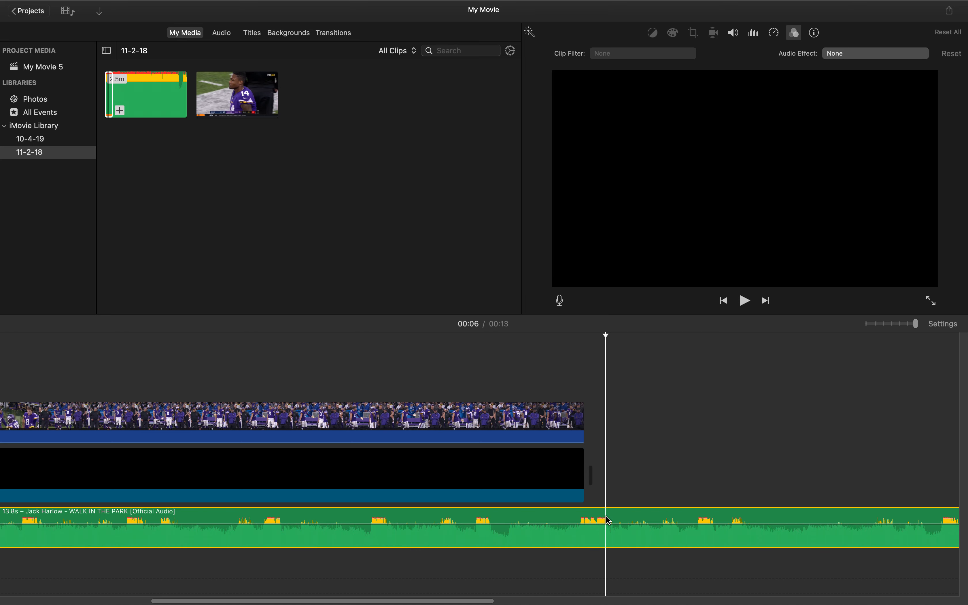
scroll(608, 520, right, 15)
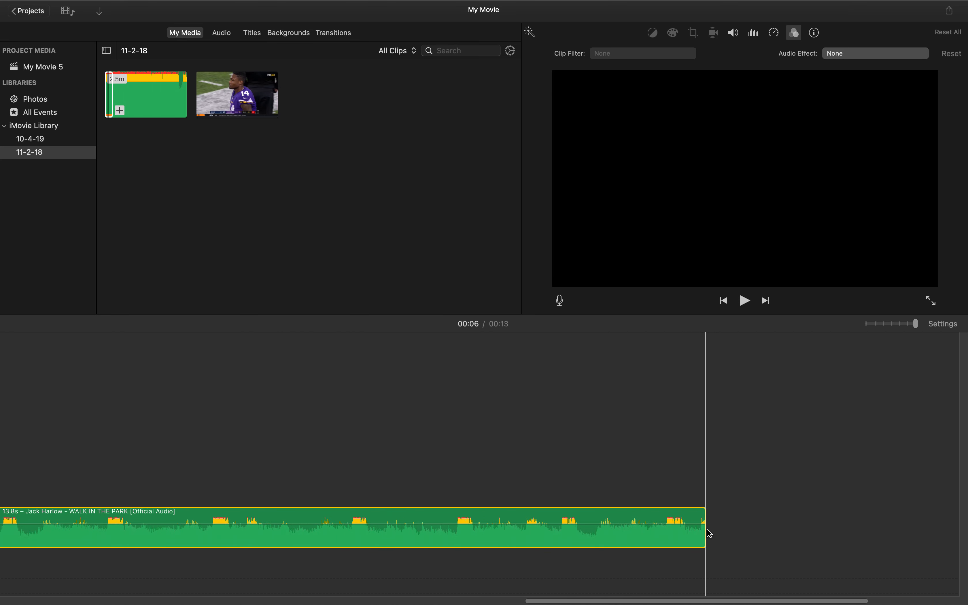
drag(706, 531, 247, 533)
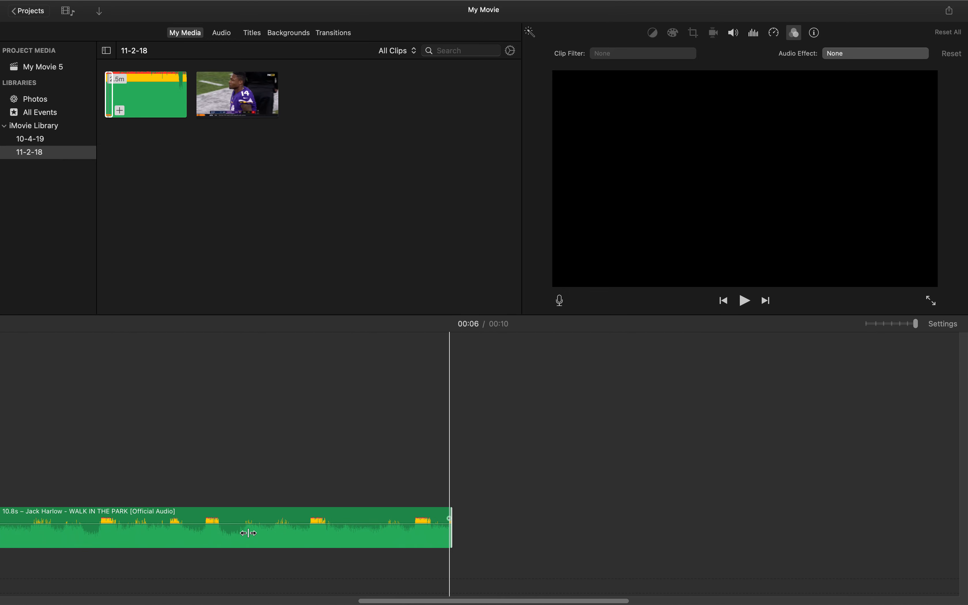
drag(450, 532, 143, 524)
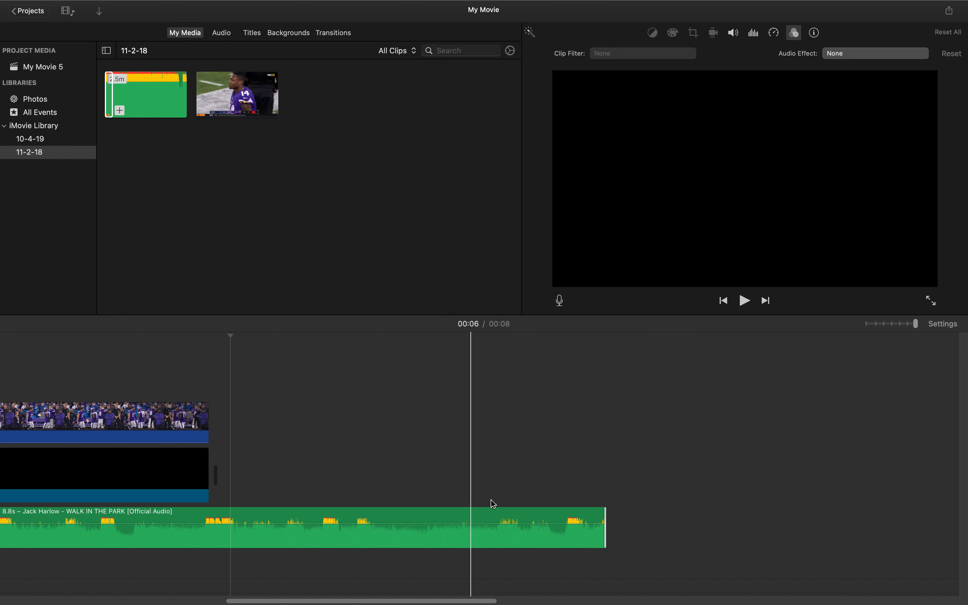
drag(604, 537, 219, 530)
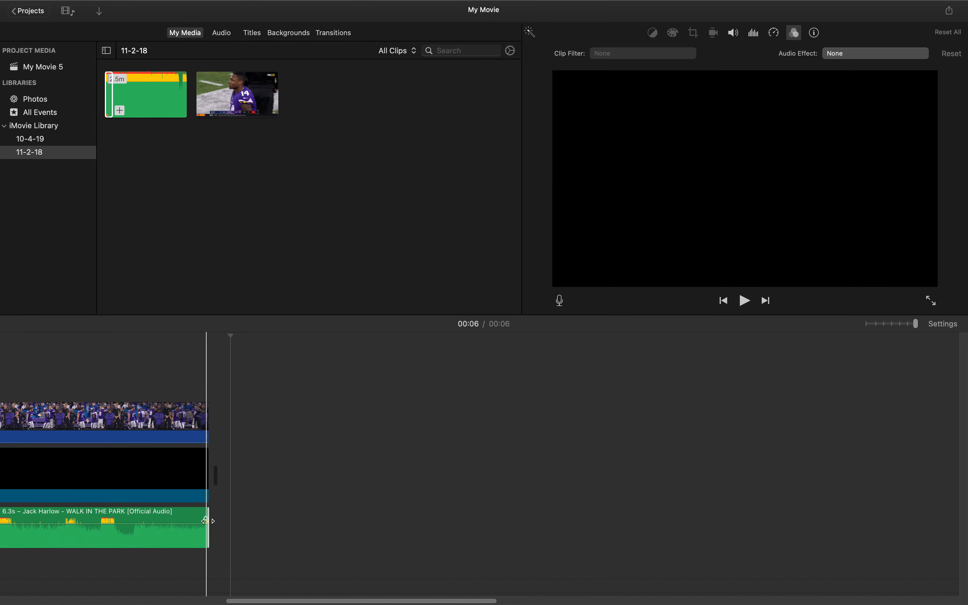
Play back the intro from the start to check the filter change, the music and the ending
click(32, 430)
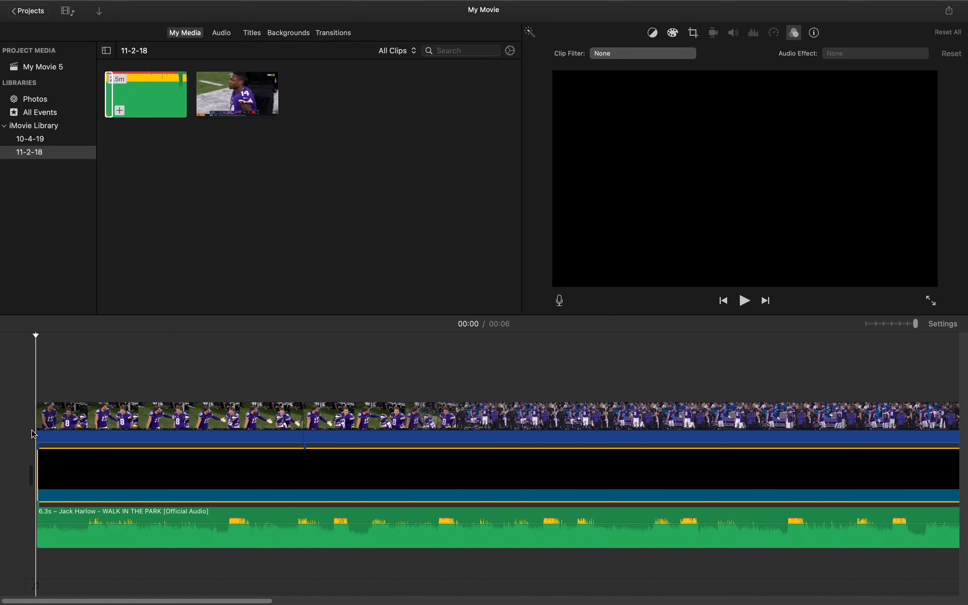
key(space)
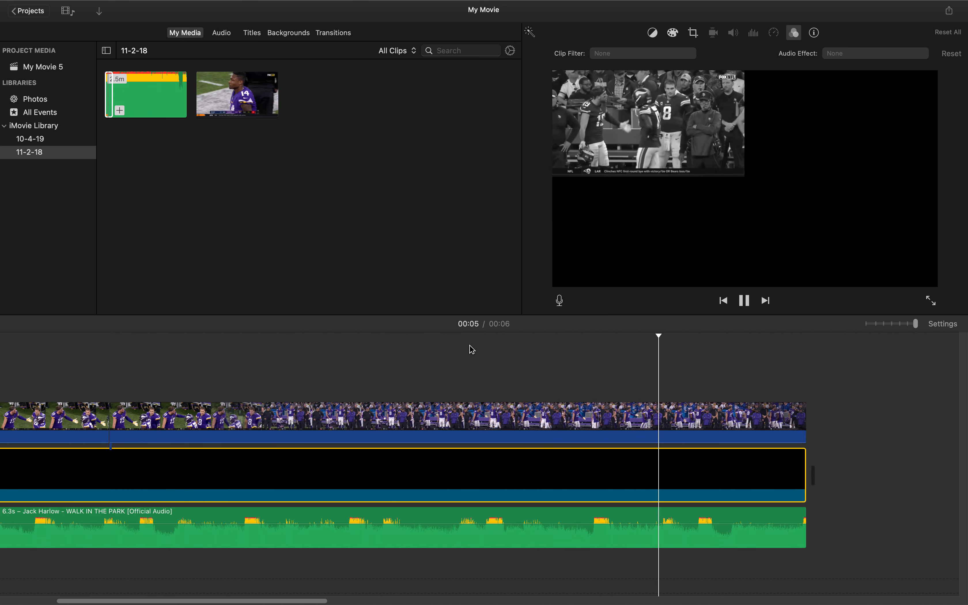
scroll(324, 354, left, 5)
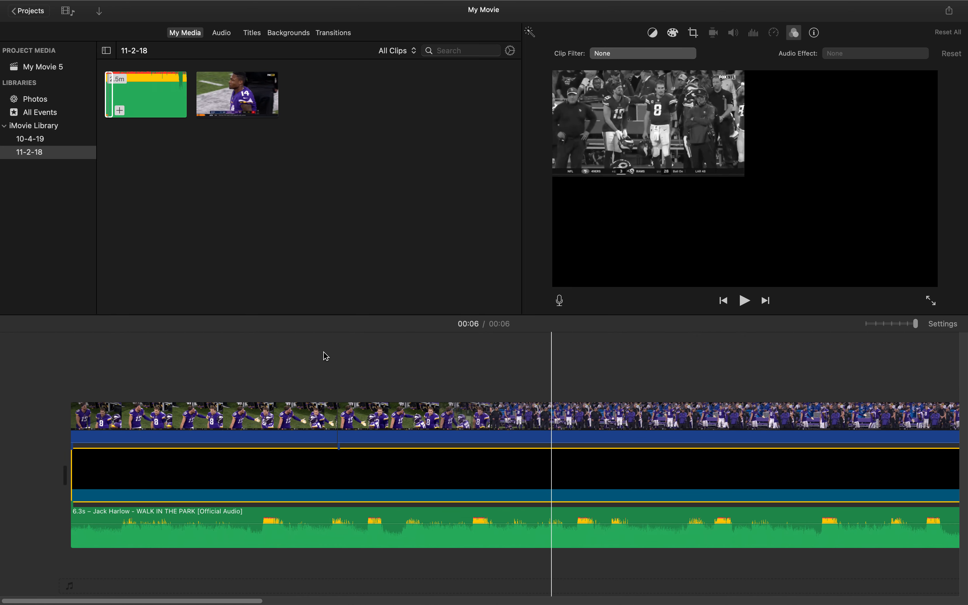
scroll(686, 398, right, 8)
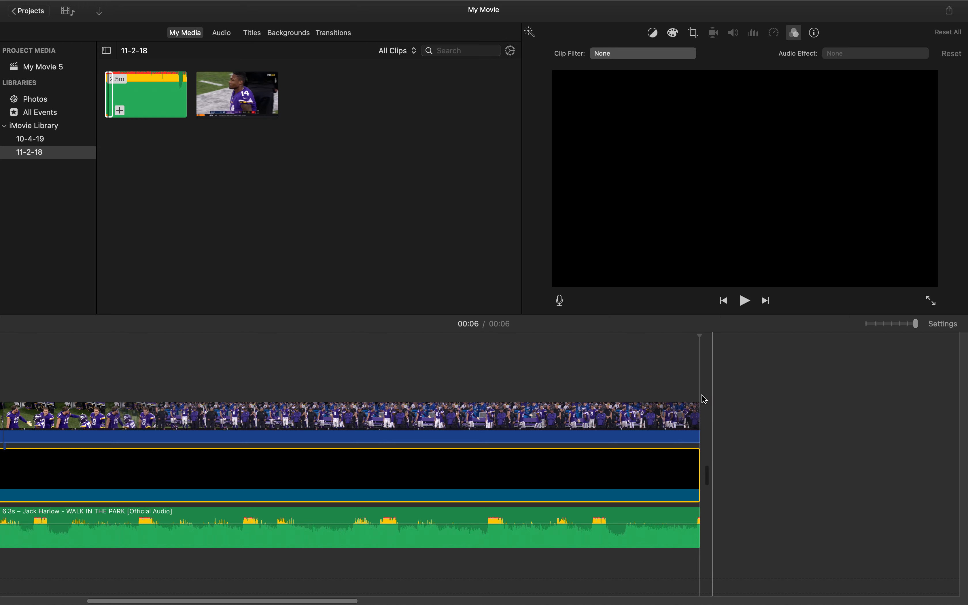
click(676, 405)
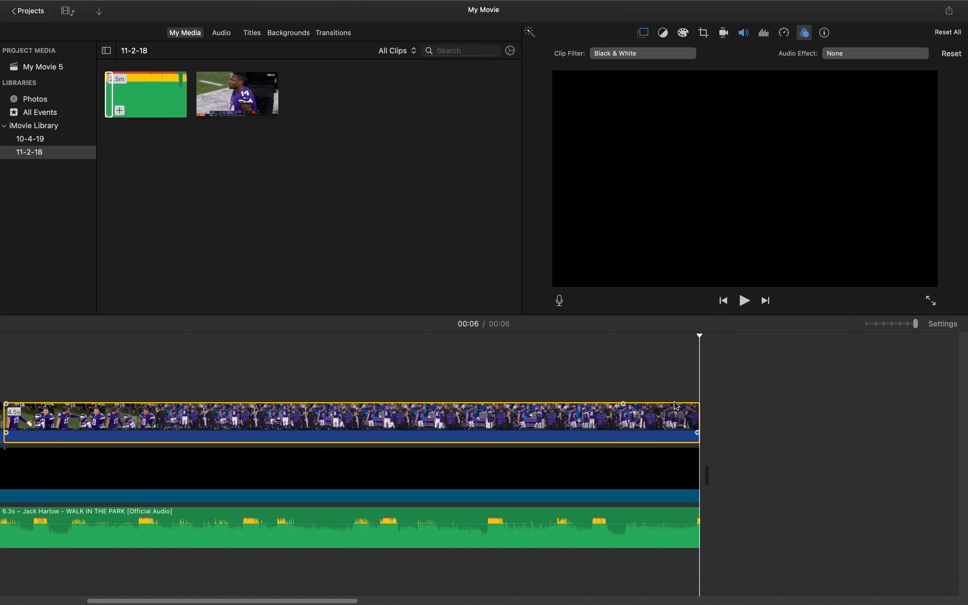
key(space)
key(space)
scroll(467, 357, right, 8)
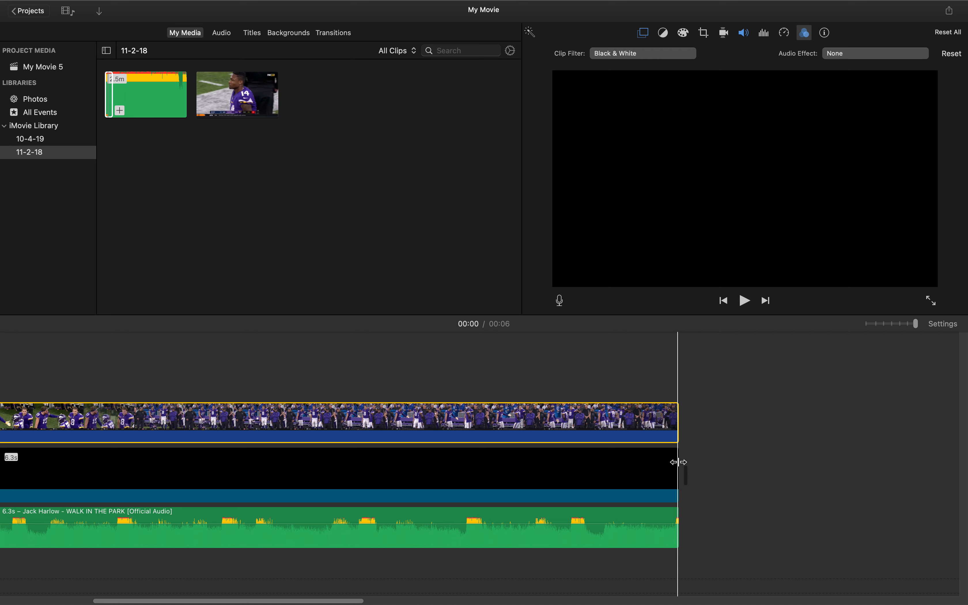
Extend the black background's end to 06:09 and lengthen the black-and-white clip to 4.6 seconds to match it
drag(678, 462, 684, 462)
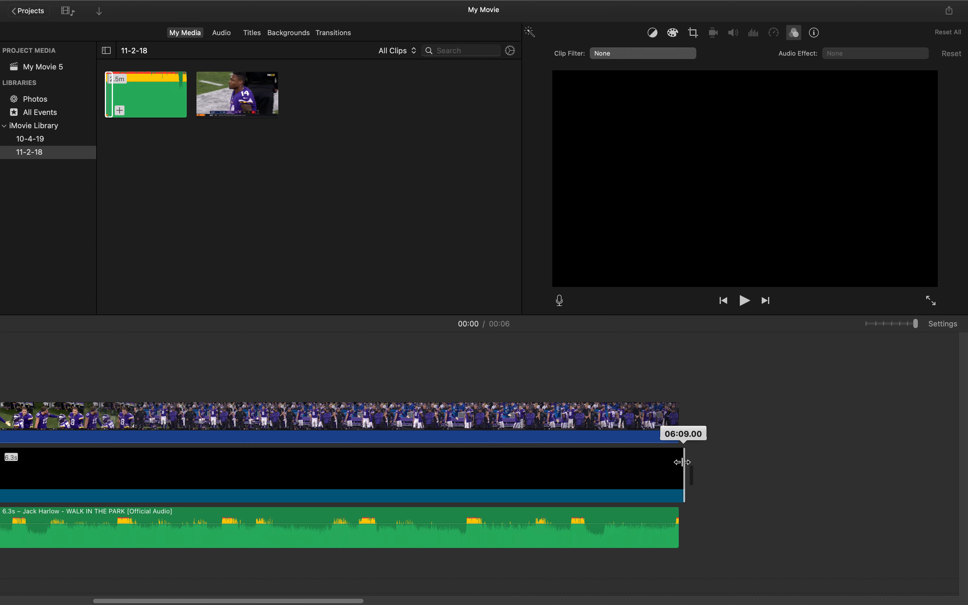
click(676, 423)
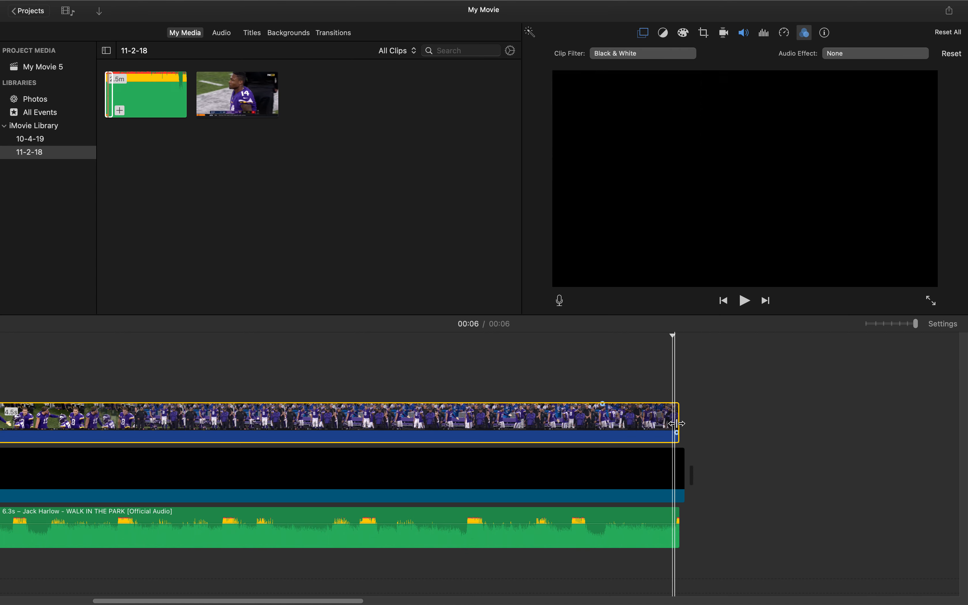
drag(676, 423, 680, 423)
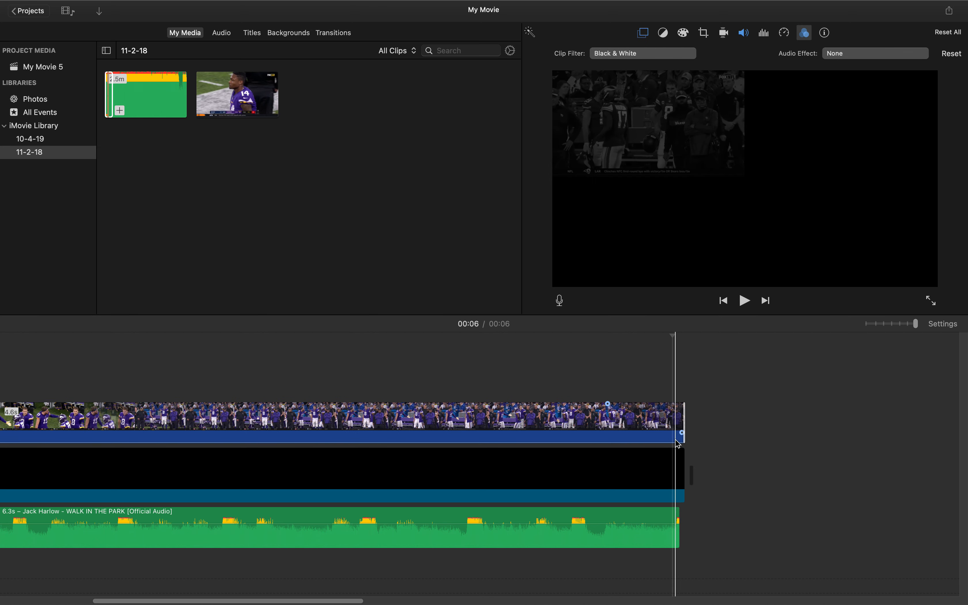
Close the project to the projects overview and name it "Intro 1"
scroll(443, 410, left, 10)
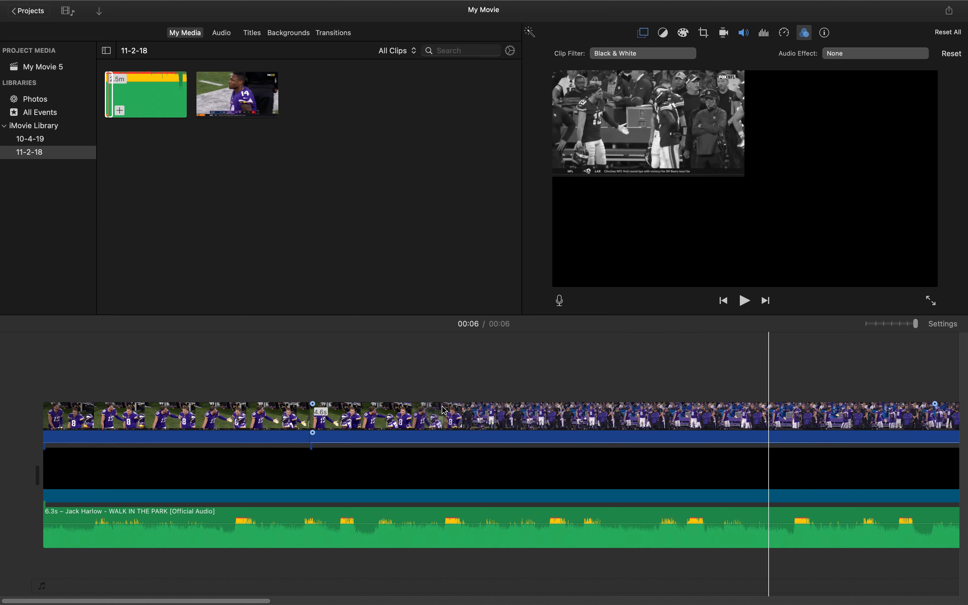
click(27, 334)
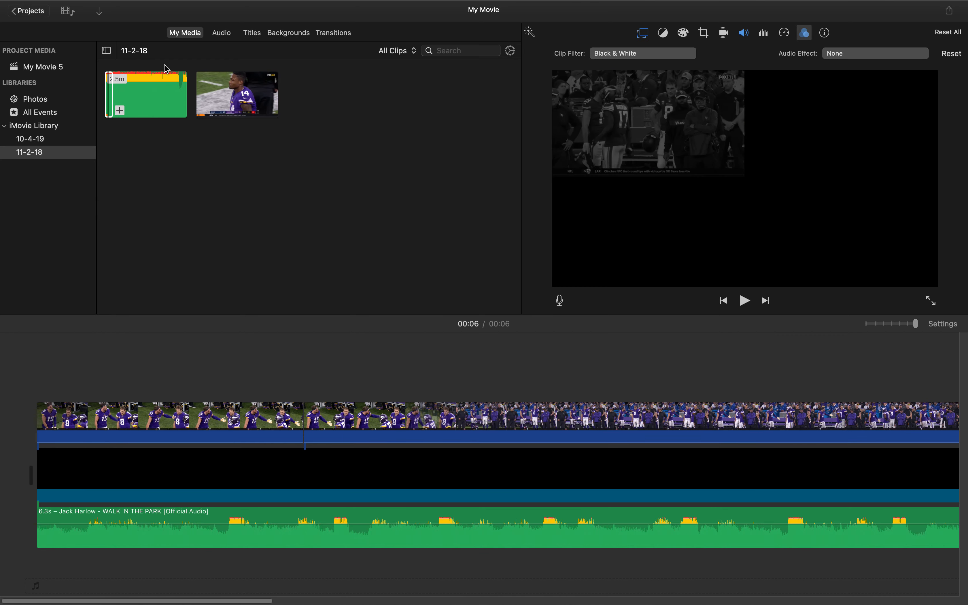
click(38, 13)
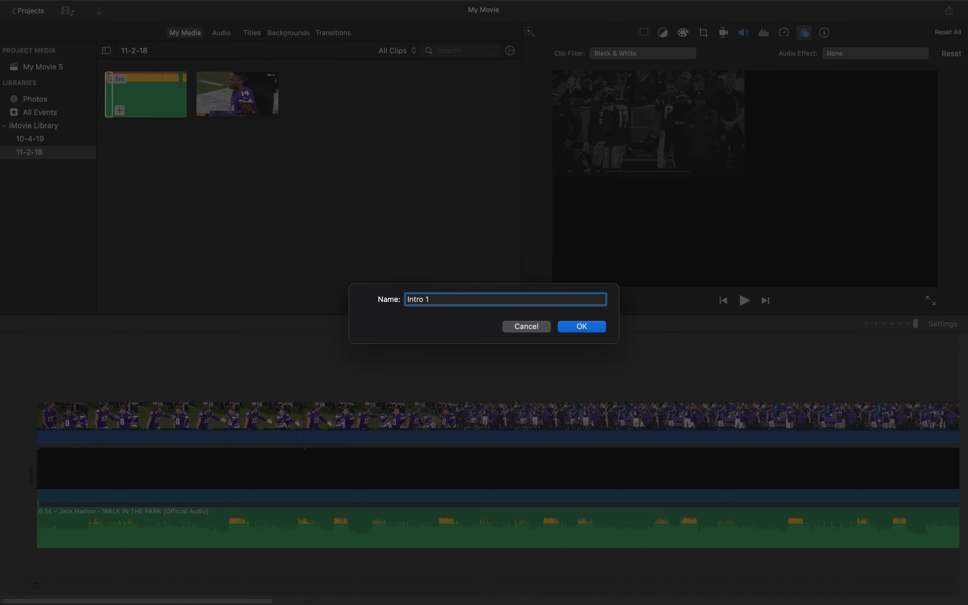
key(Return)
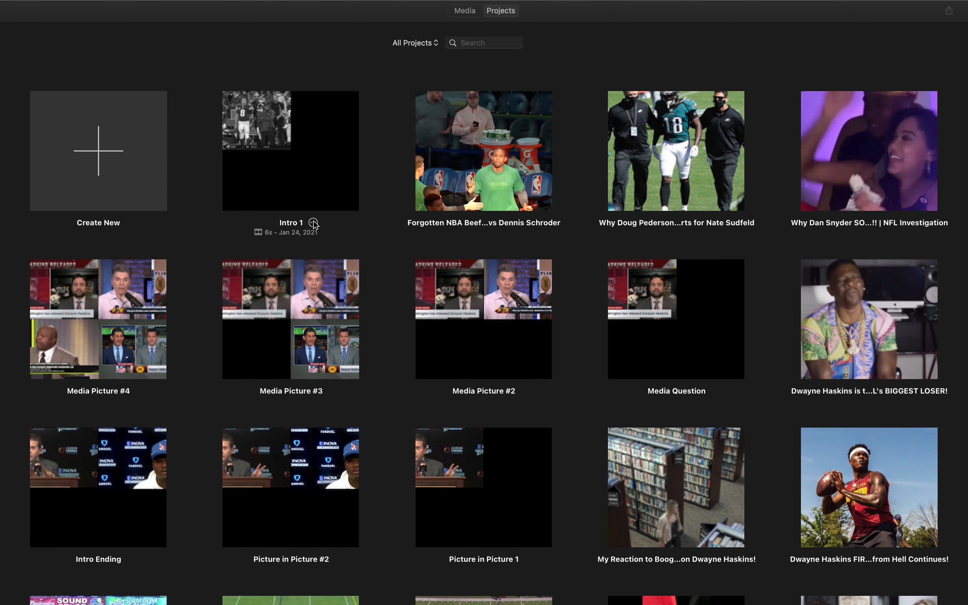
Export the "Intro 1" project as a video file named "Intro 1" to the Desktop
click(314, 223)
mouse_move(342, 256)
click(448, 288)
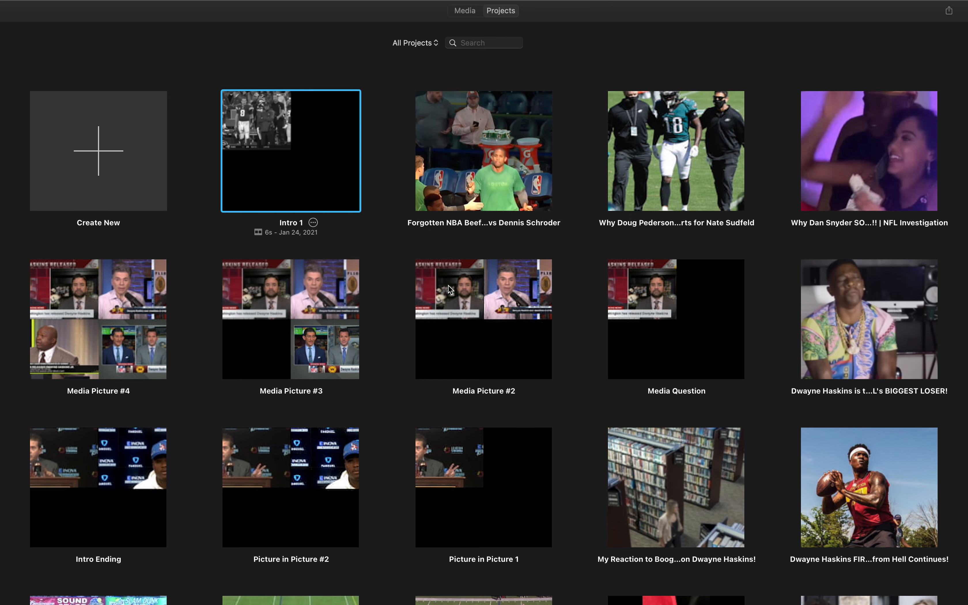
click(666, 319)
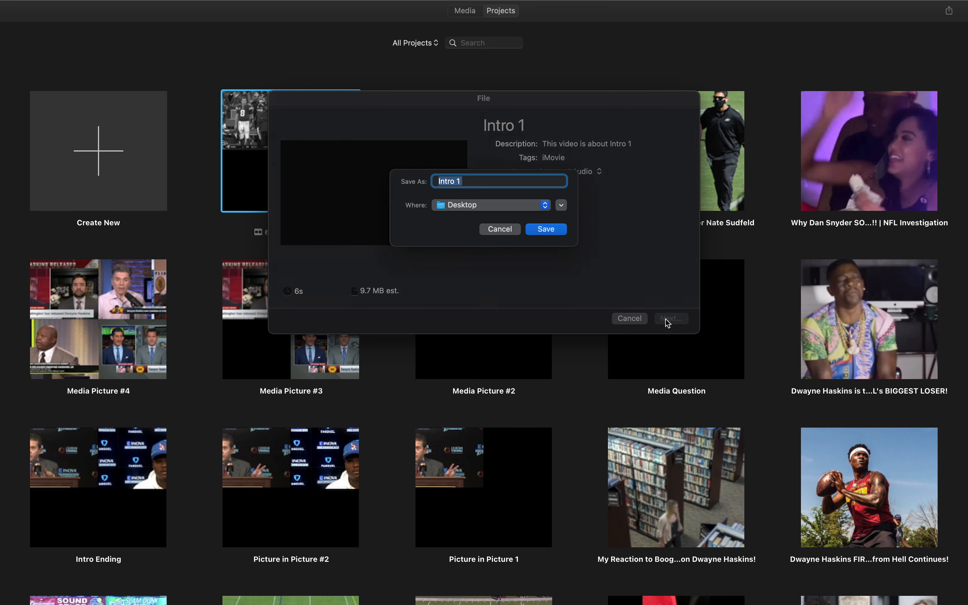
click(538, 234)
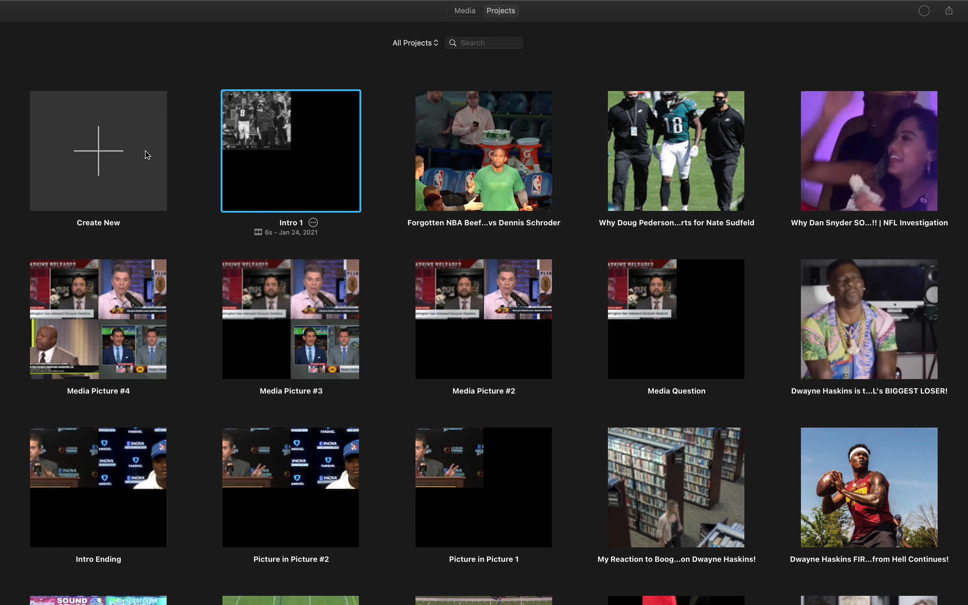
Create a new movie project and dismiss the export notification
click(107, 156)
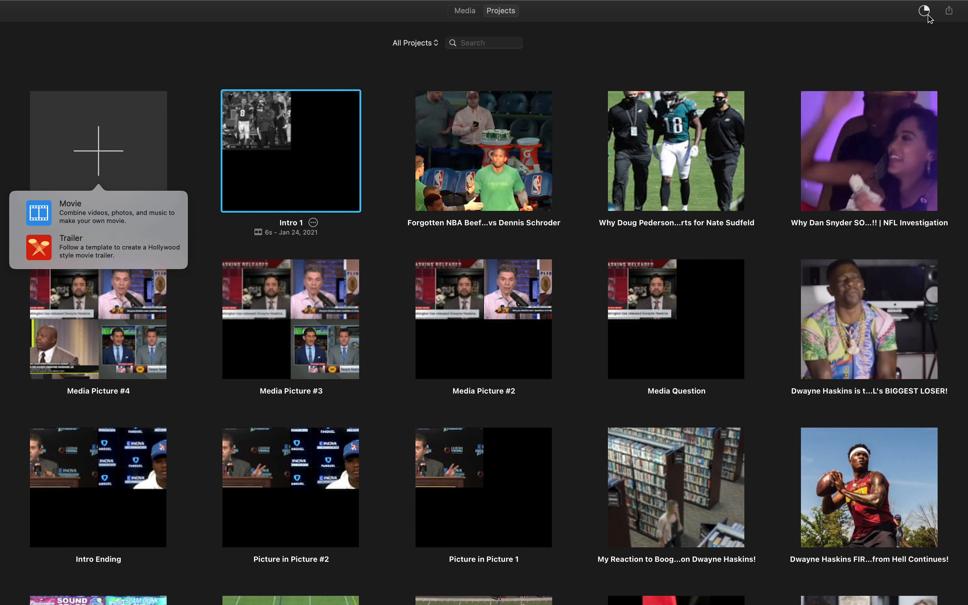
click(118, 210)
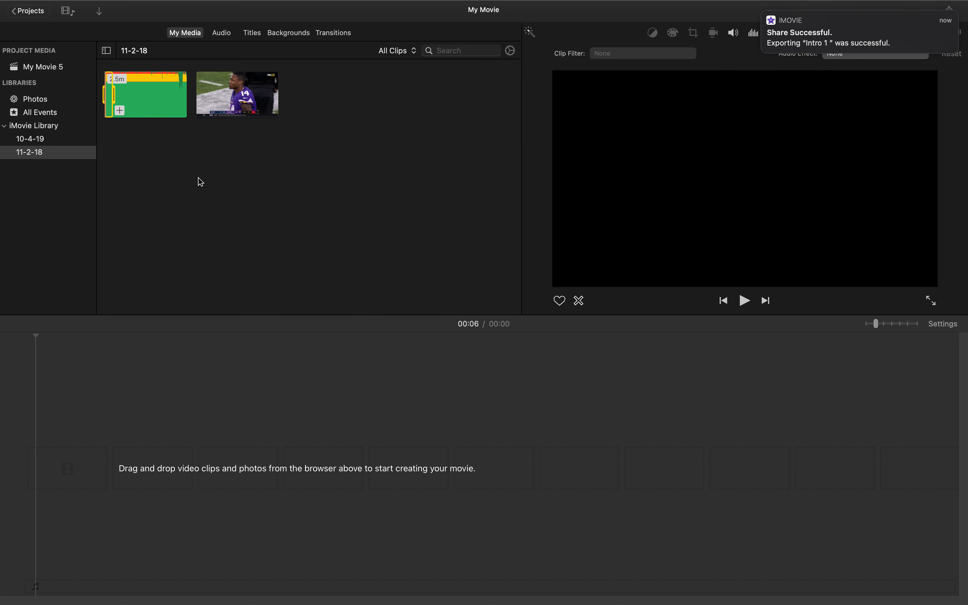
click(764, 12)
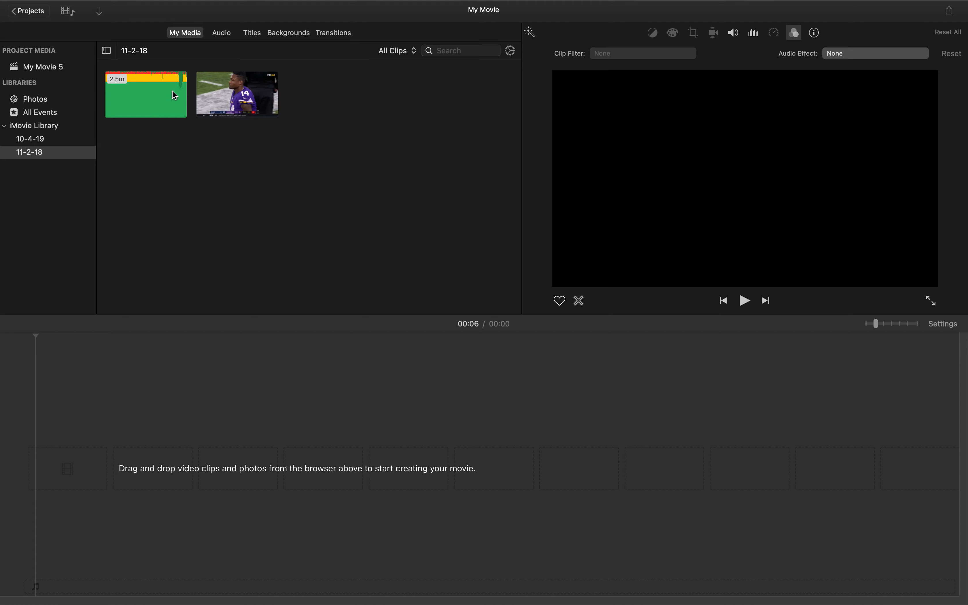
Delete the sports video and the song from the 11-2-18 event
click(229, 96)
right_click(229, 96)
click(266, 212)
right_click(157, 97)
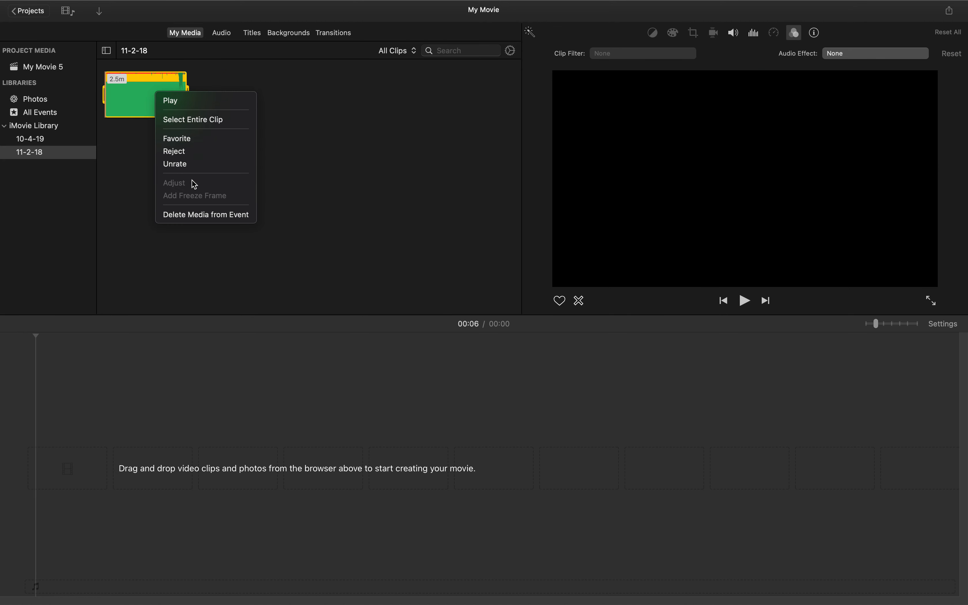
click(199, 213)
click(297, 168)
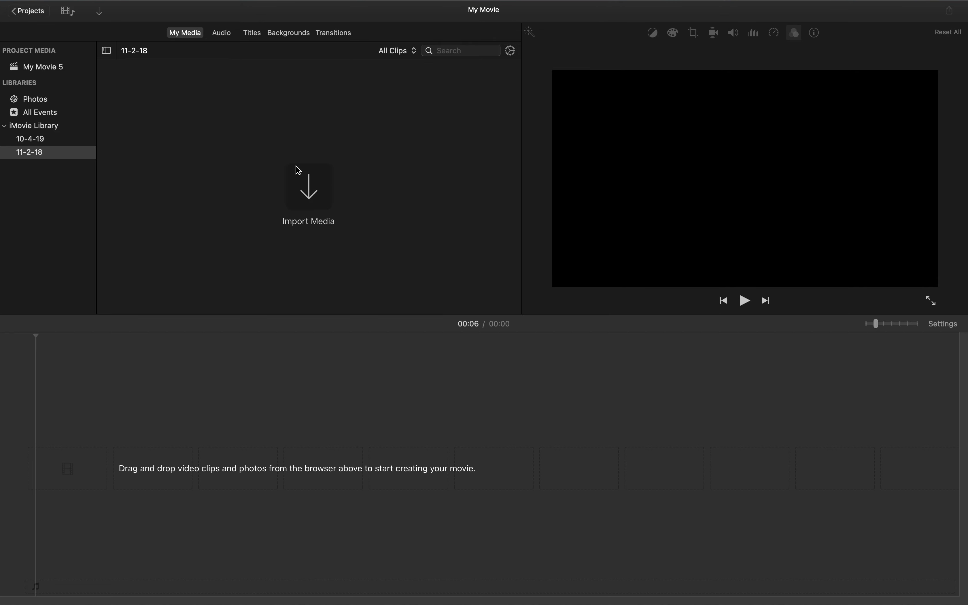
double_click(290, 346)
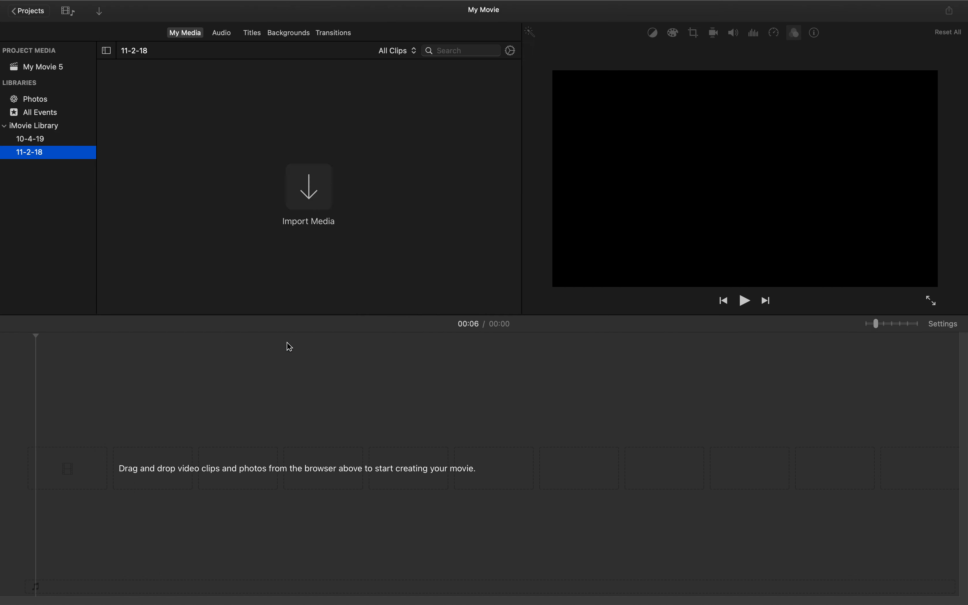
Place the exported intro video on the timeline and import the 7.4-minute Forgotten NBA Beefs video from the Desktop into the 11-2-18 event
drag(154, 106, 527, 471)
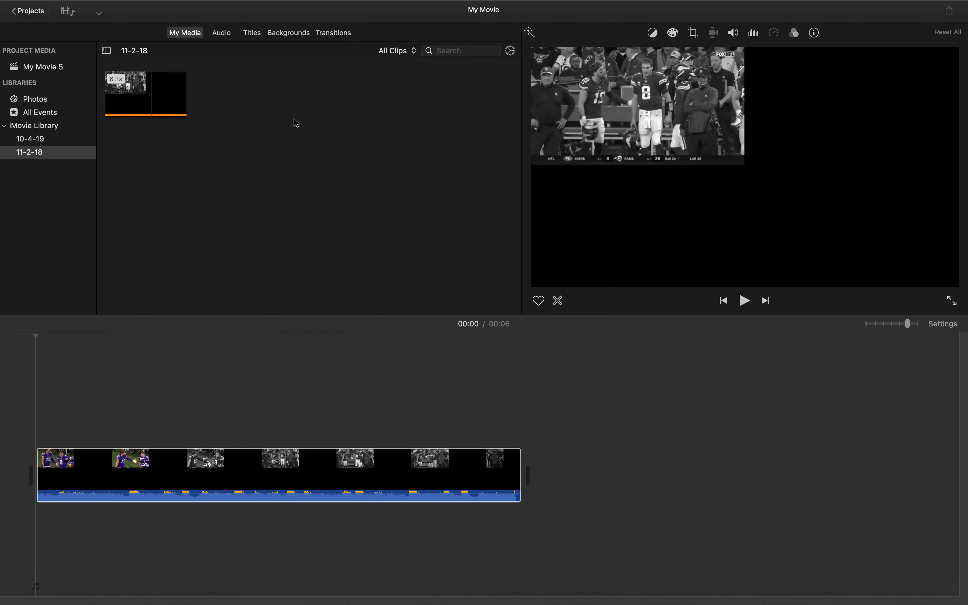
mouse_move(179, 1)
click(84, 7)
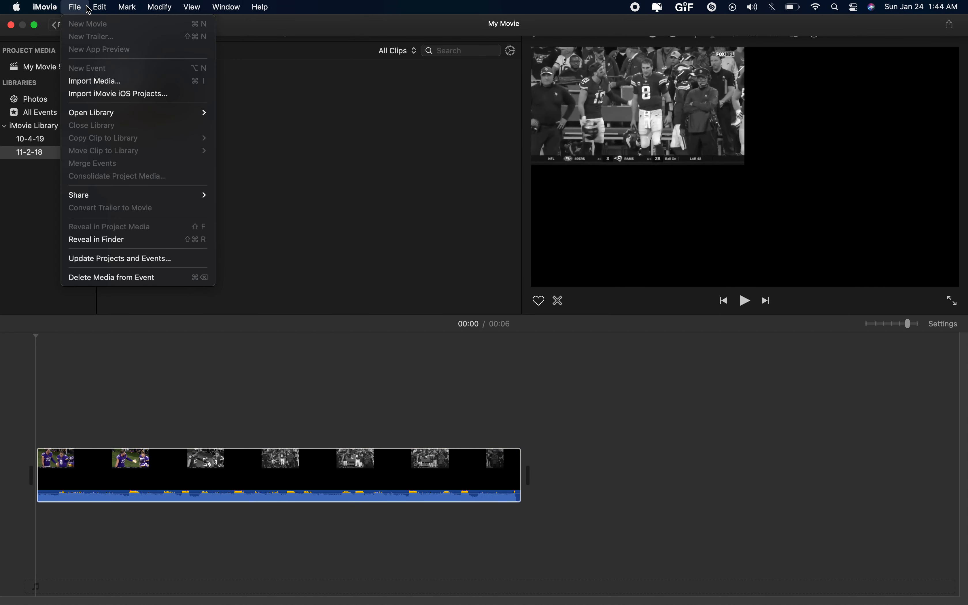
click(114, 81)
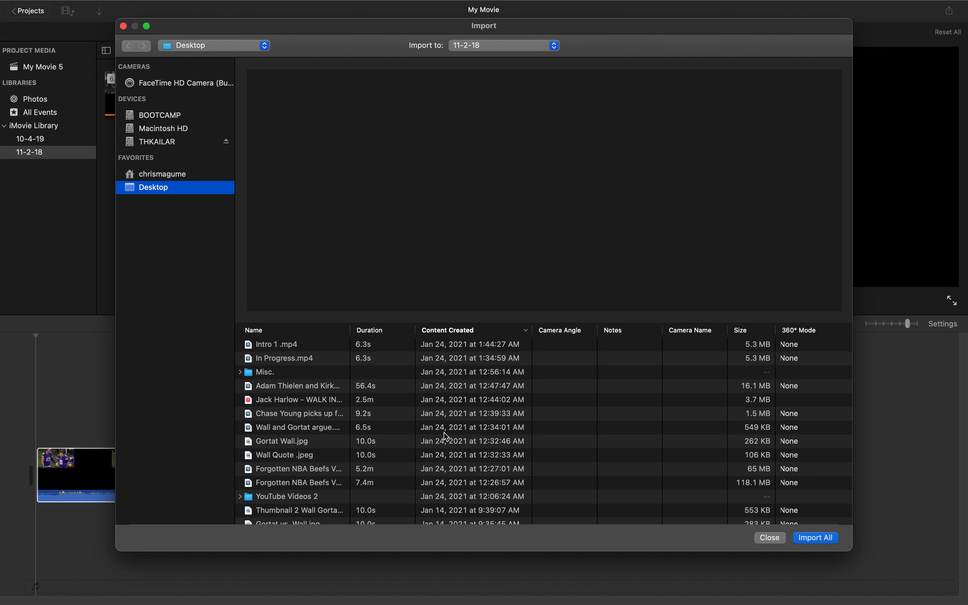
click(295, 472)
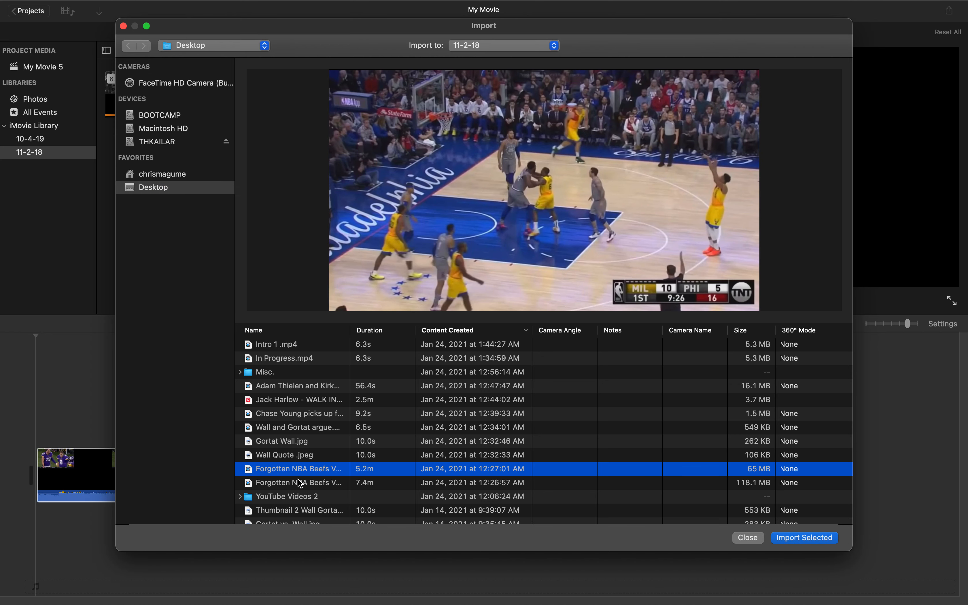
click(308, 483)
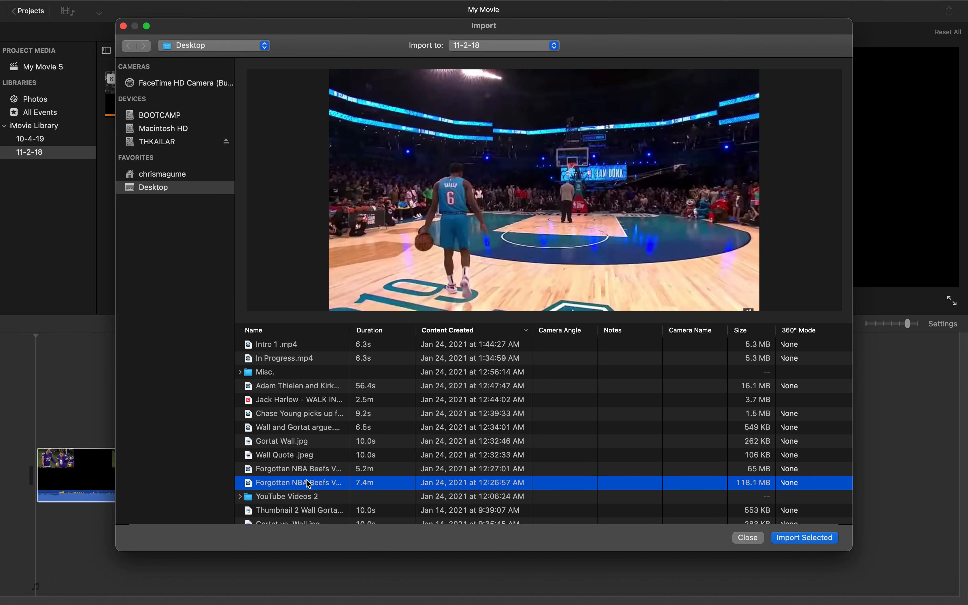
key(Return)
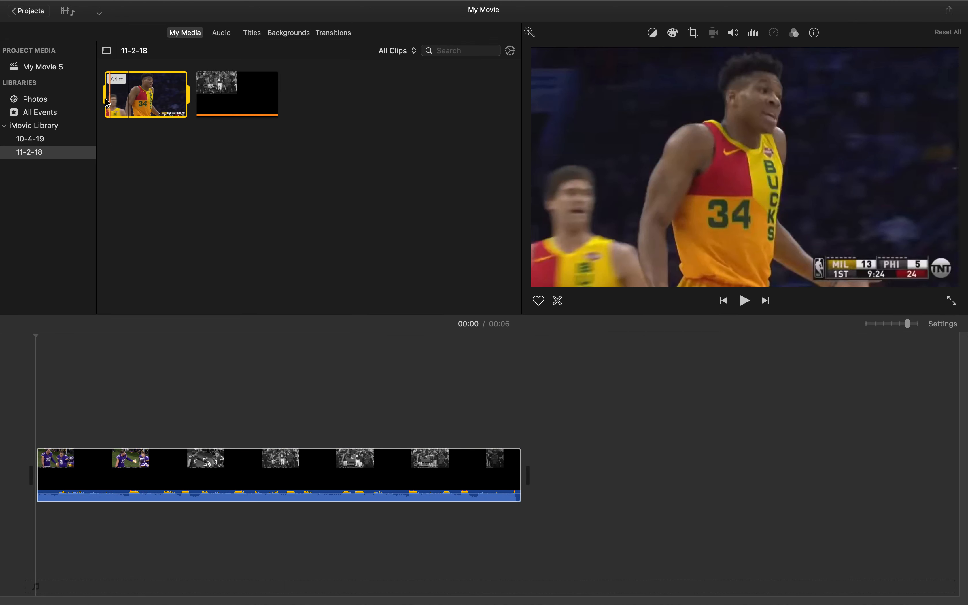
Overlay about one minute of the NBA video above the start of the intro clip and mute its audio
click(111, 101)
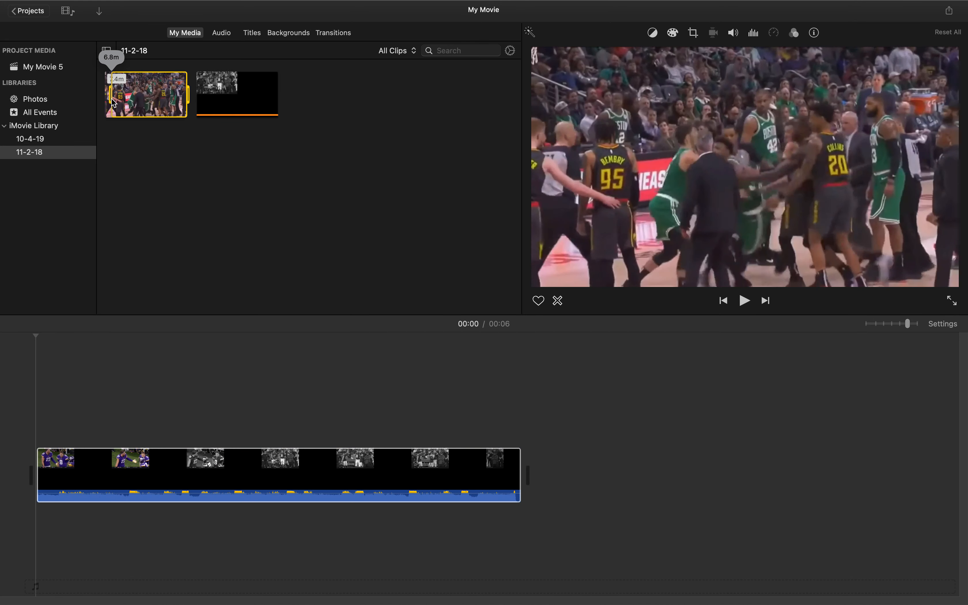
drag(187, 99, 41, 402)
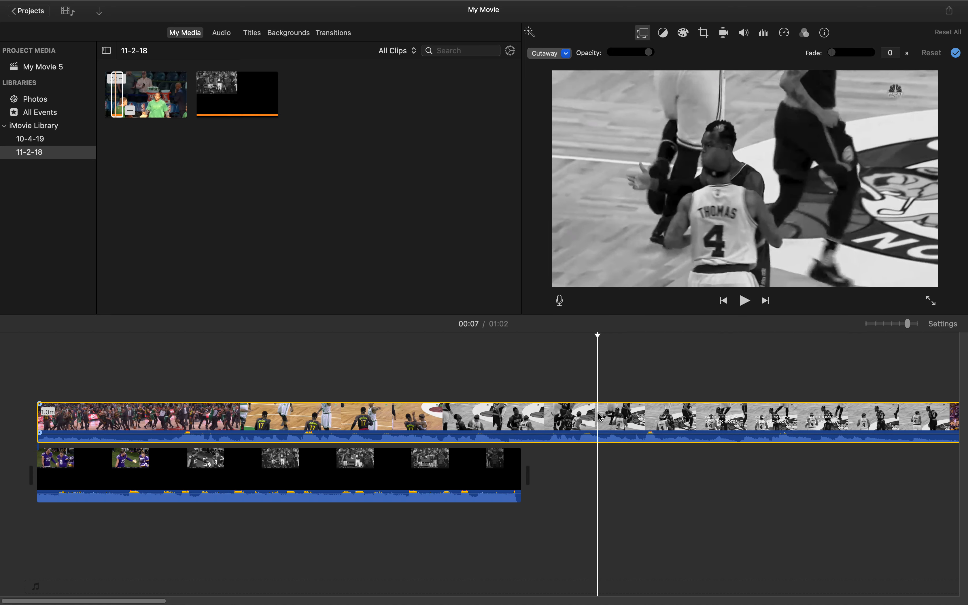
scroll(600, 416, right, 10)
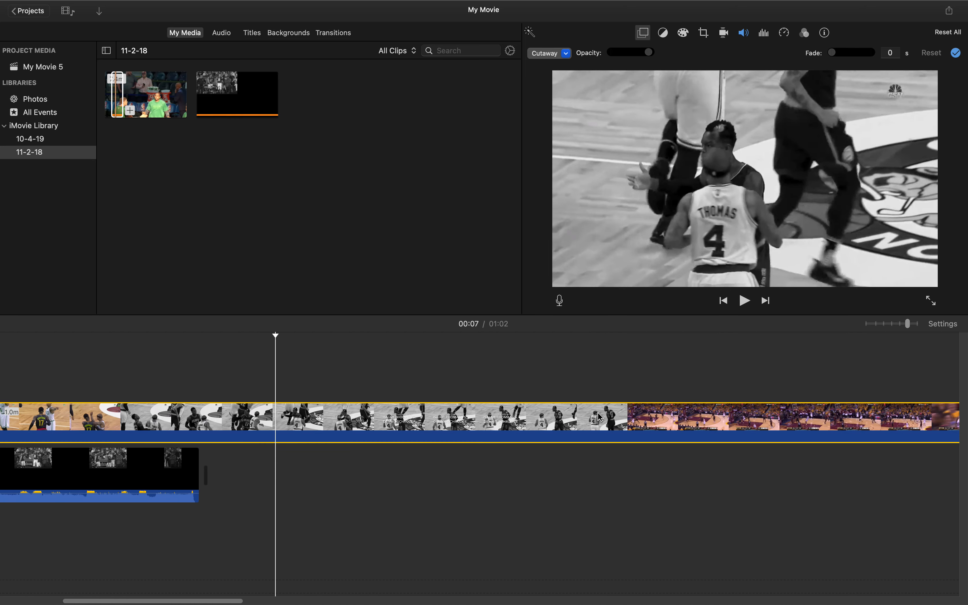
scroll(600, 417, left, 10)
Trim the NBA overlay clip at its start and end down to 4.8 seconds
drag(38, 416, 232, 414)
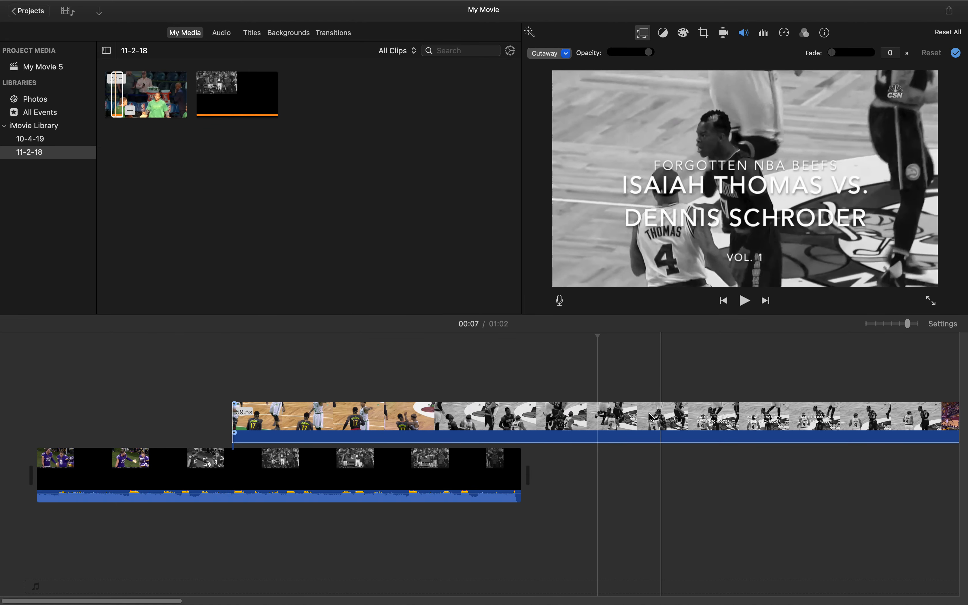
click(613, 418)
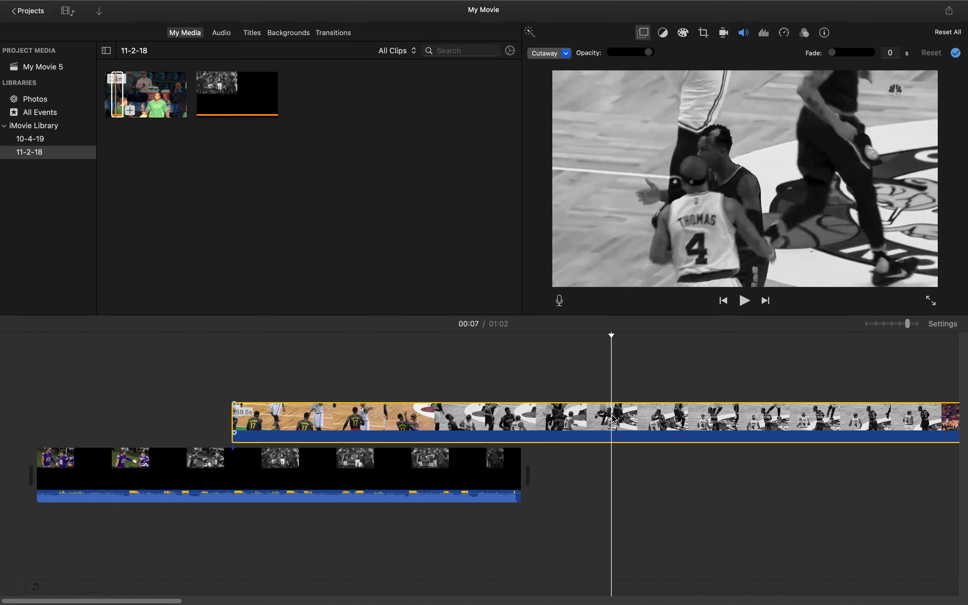
scroll(614, 421, right, 10)
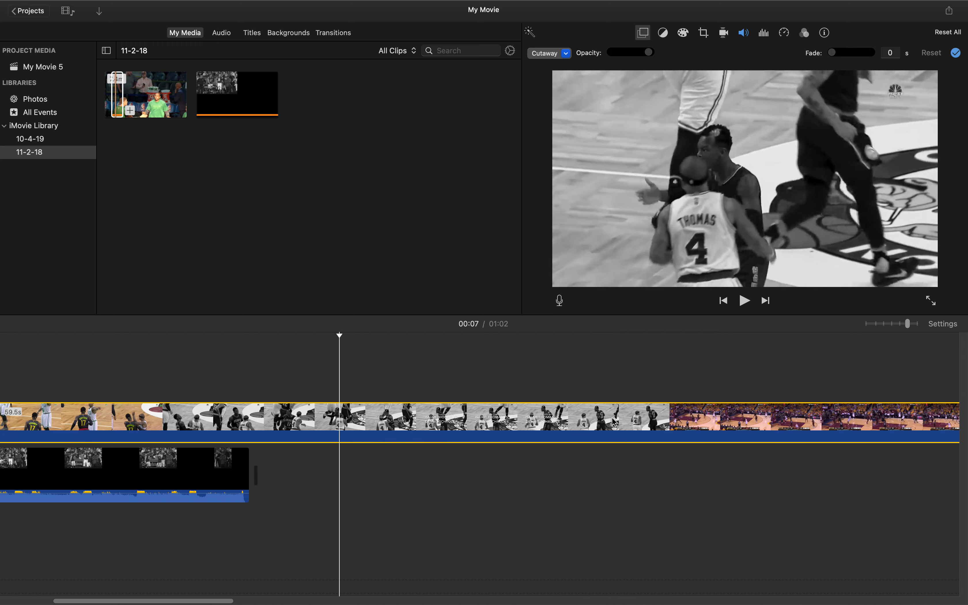
scroll(614, 420, right, 15)
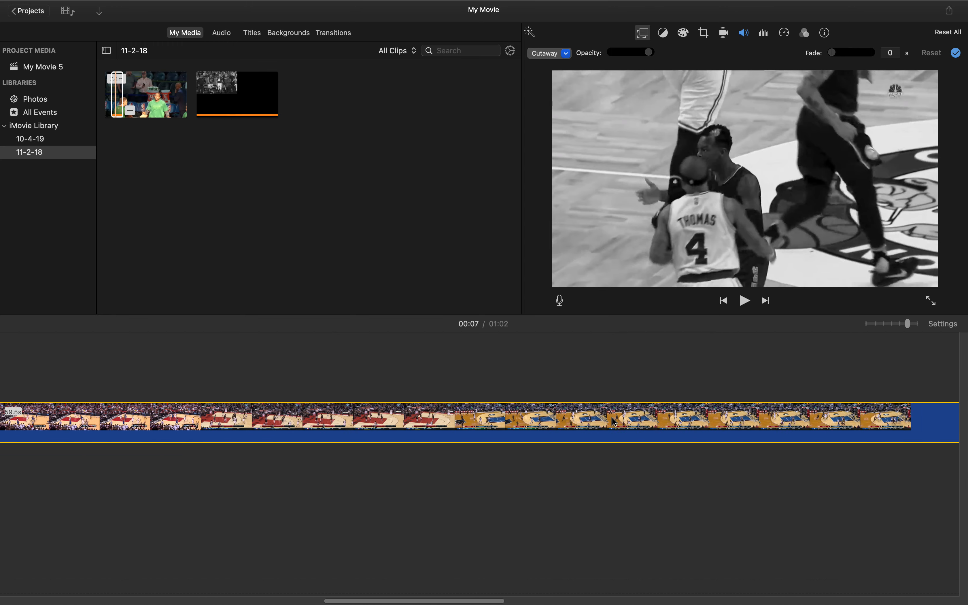
scroll(576, 421, right, 10)
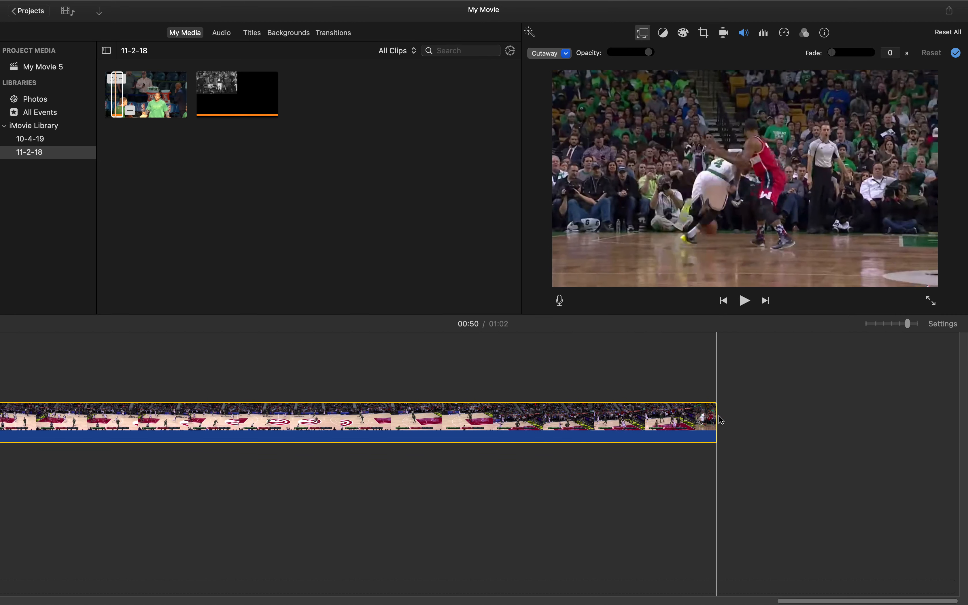
drag(715, 418, 134, 418)
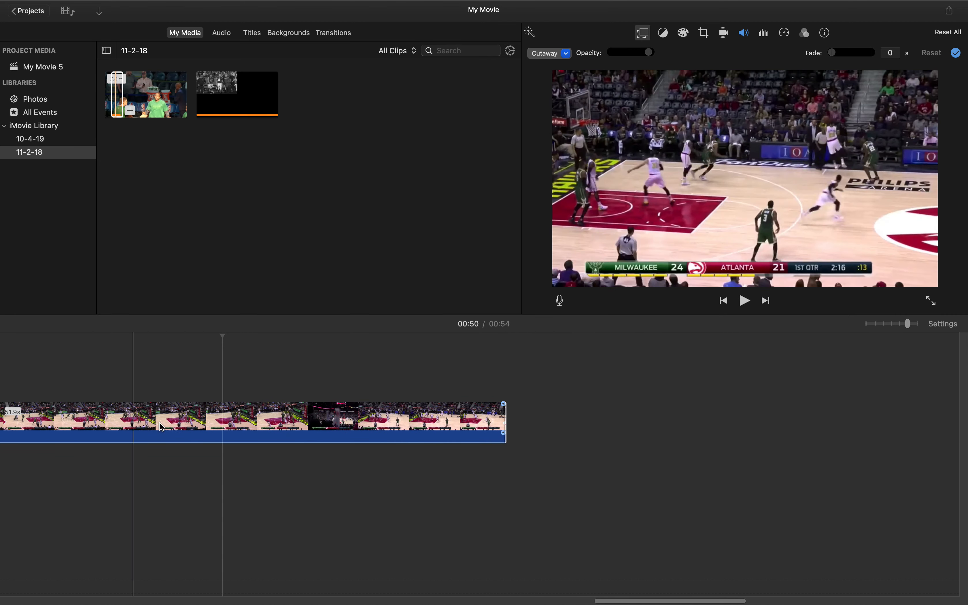
drag(508, 421, 2, 442)
scroll(171, 426, left, 15)
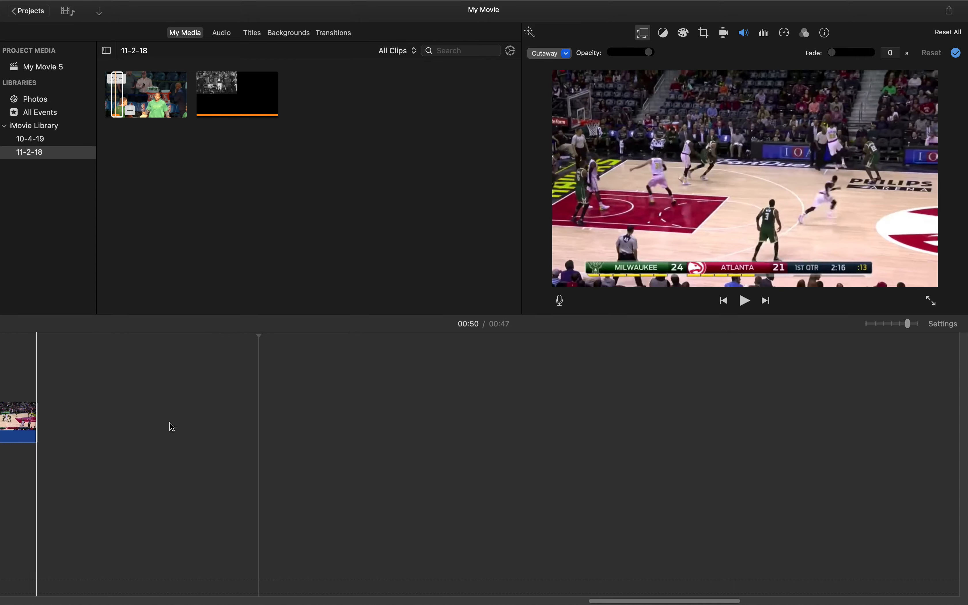
click(751, 417)
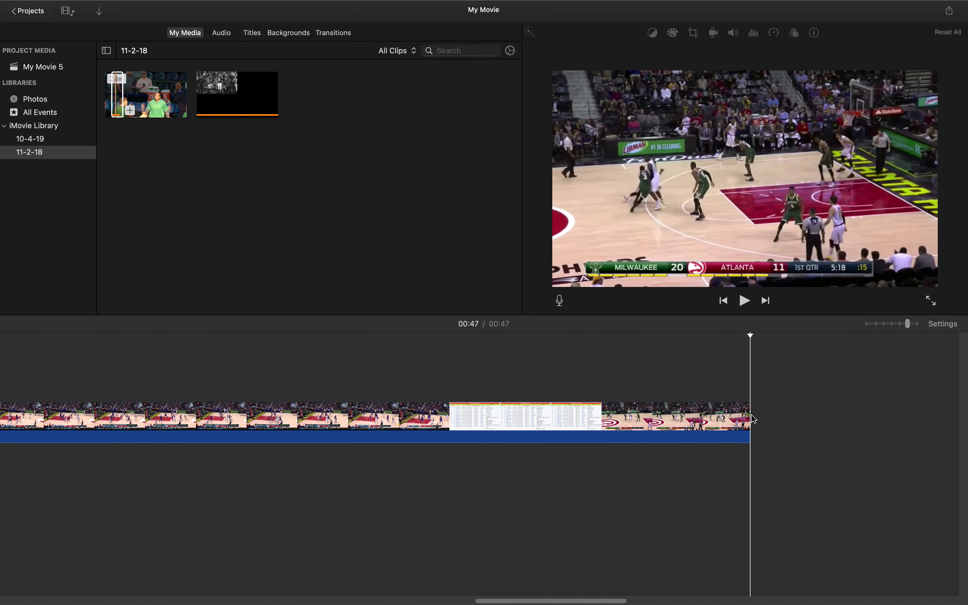
drag(750, 416, 168, 417)
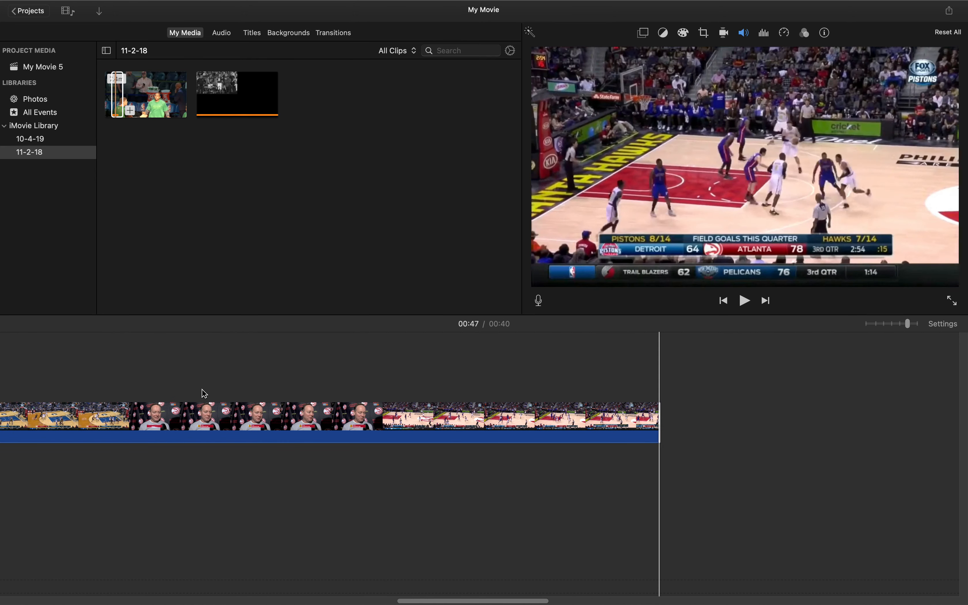
drag(657, 411, 169, 410)
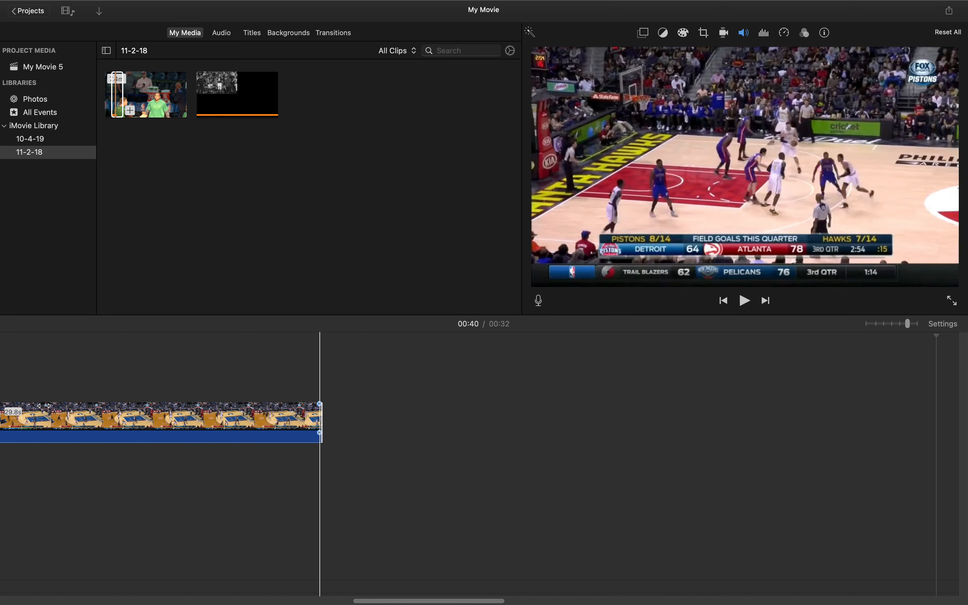
click(679, 417)
drag(679, 417, 10, 418)
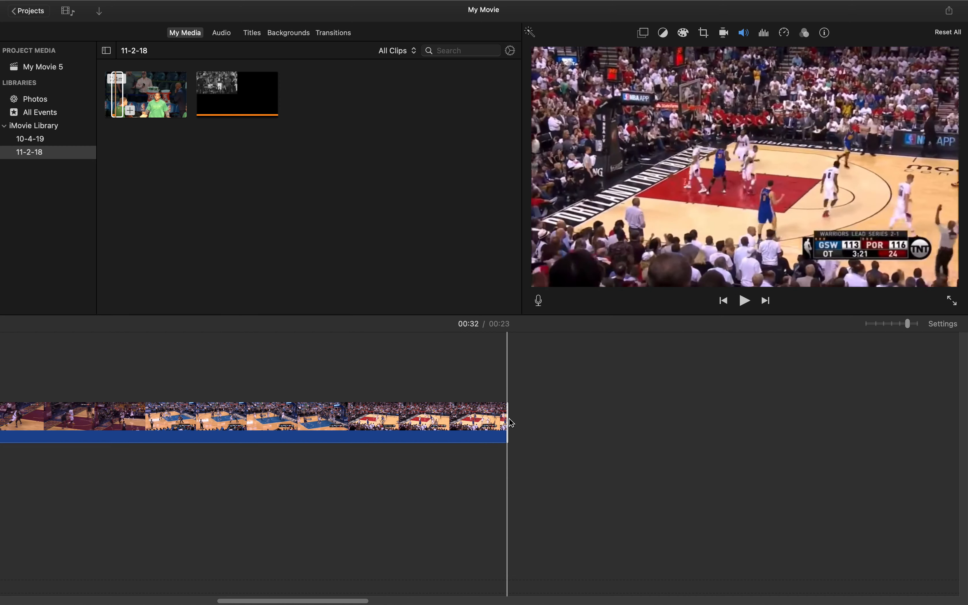
drag(505, 418, 225, 361)
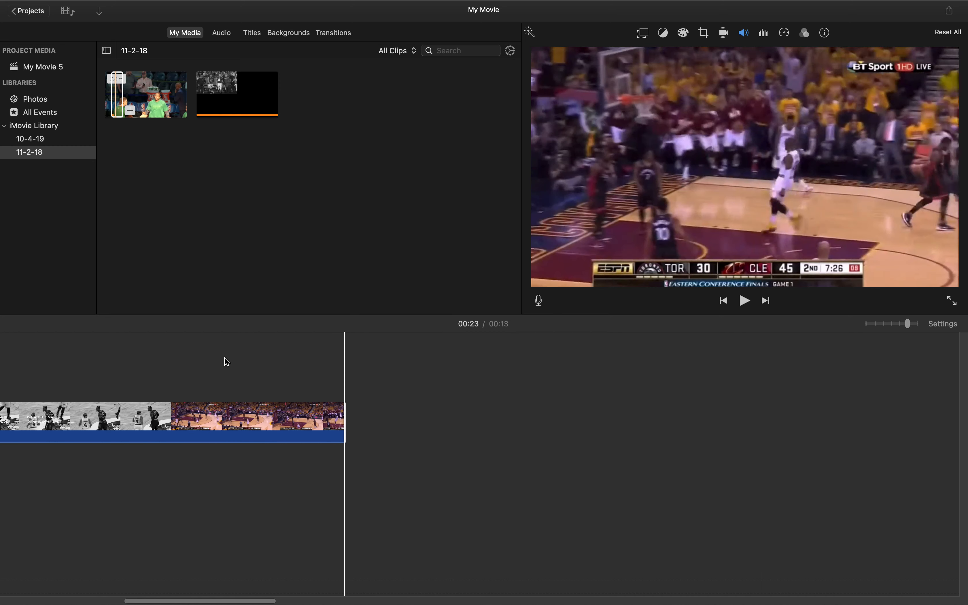
drag(343, 421, 46, 415)
drag(244, 415, 128, 414)
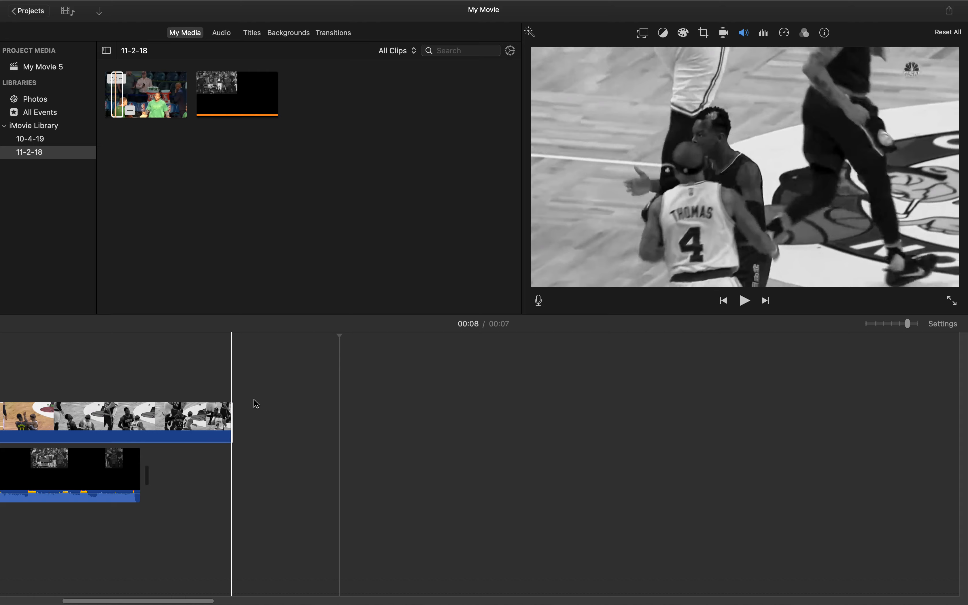
Move the NBA overlay clip earlier on the timeline so it starts where the football footage turns black and white
scroll(240, 412, left, 8)
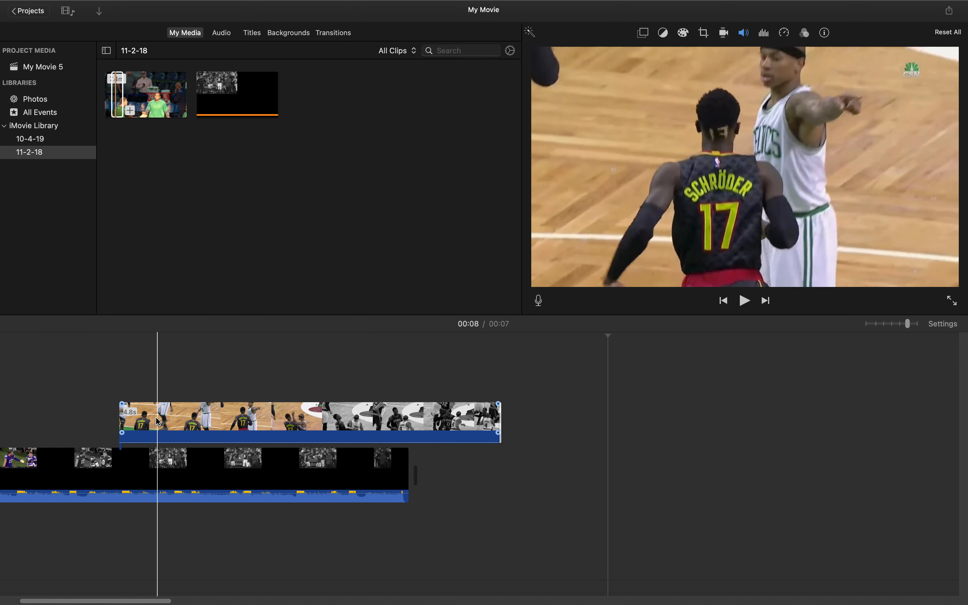
scroll(180, 420, left, 1)
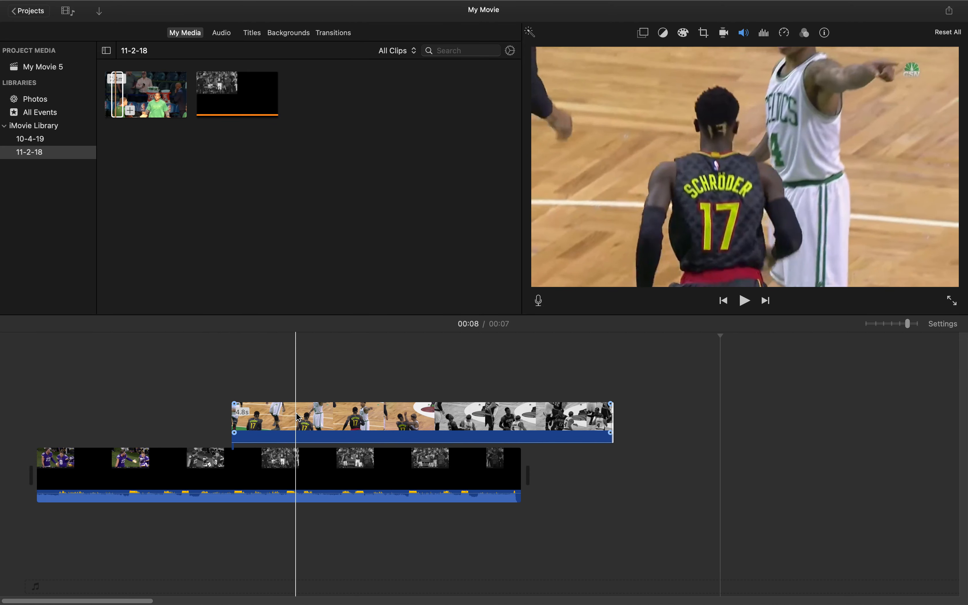
click(265, 416)
drag(265, 416, 209, 422)
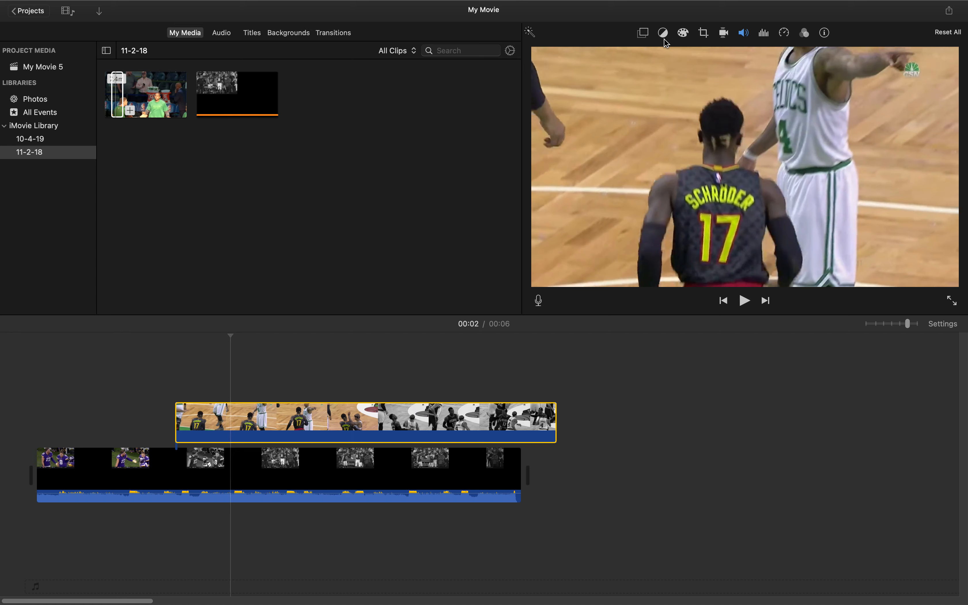
Set the NBA overlay to Picture in Picture and resize it to fill the upper-right quarter of the frame beside the football footage
click(644, 37)
click(561, 56)
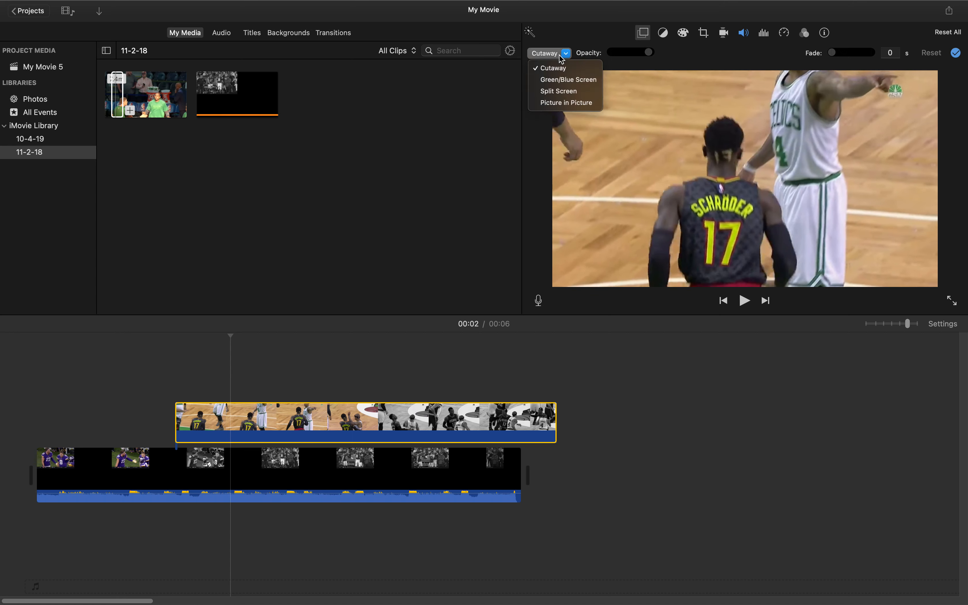
click(565, 103)
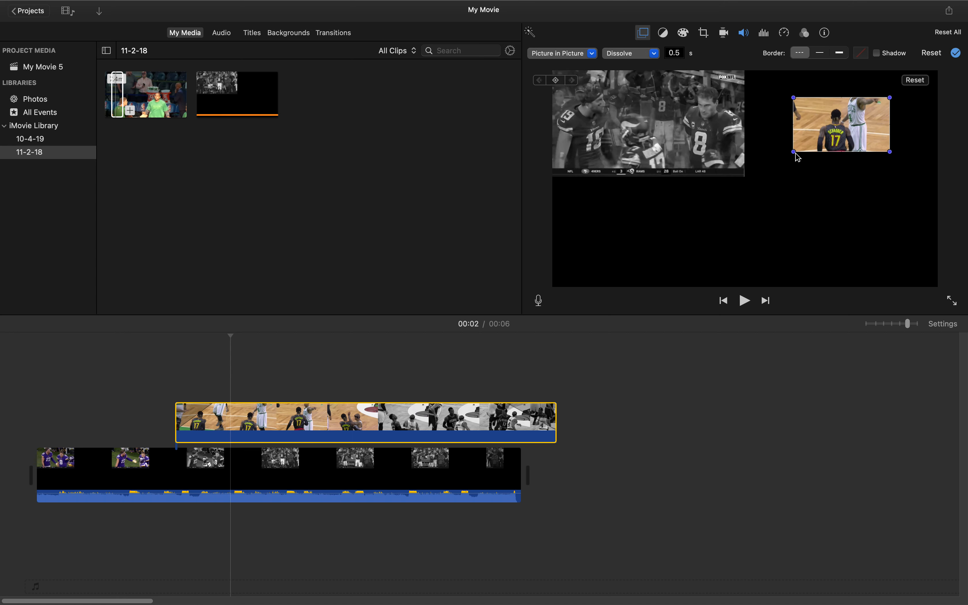
drag(791, 161, 747, 186)
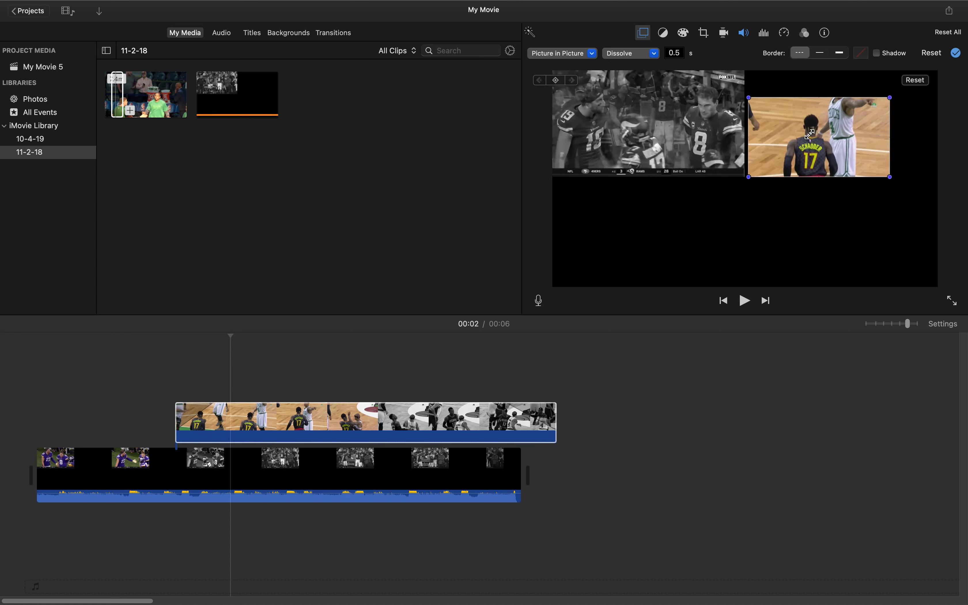
drag(805, 134, 805, 110)
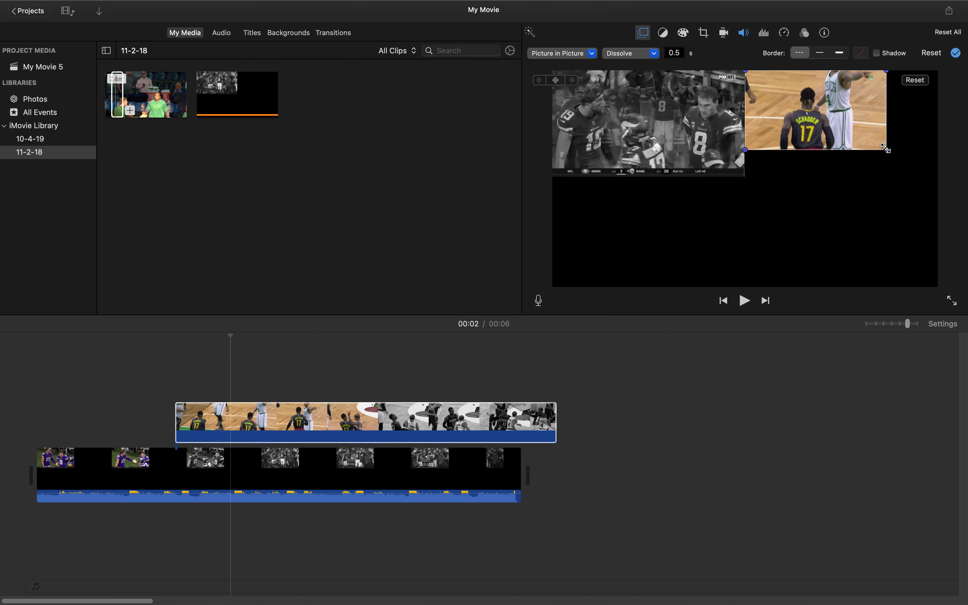
drag(885, 148, 922, 174)
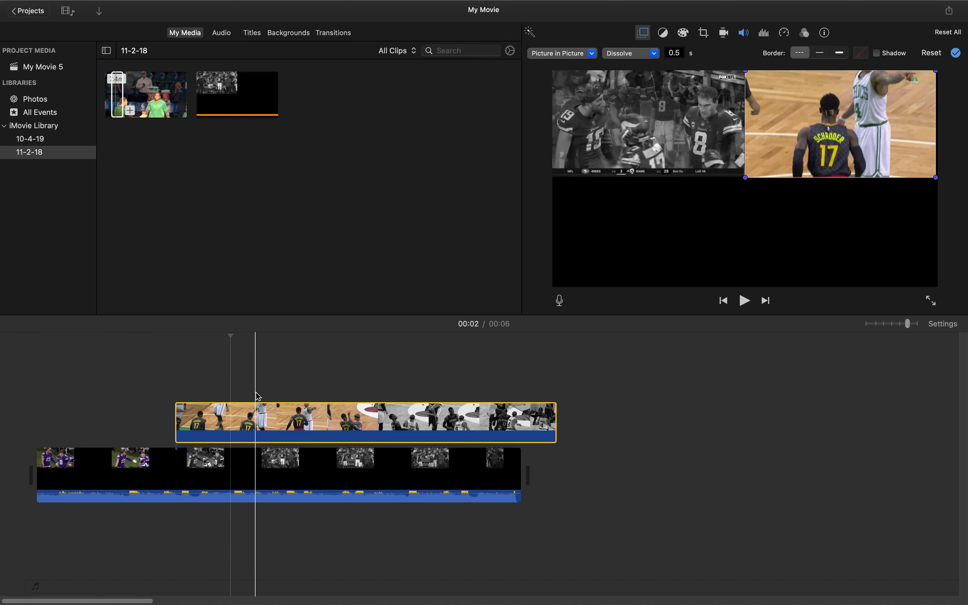
Play the movie from the beginning and split the NBA overlay clip at about 3 seconds
click(42, 424)
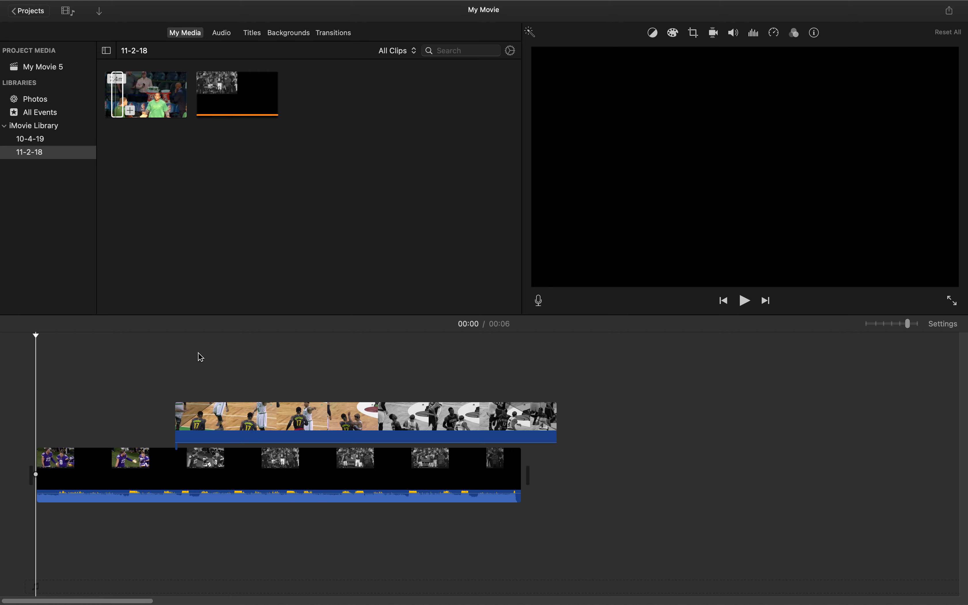
key(space)
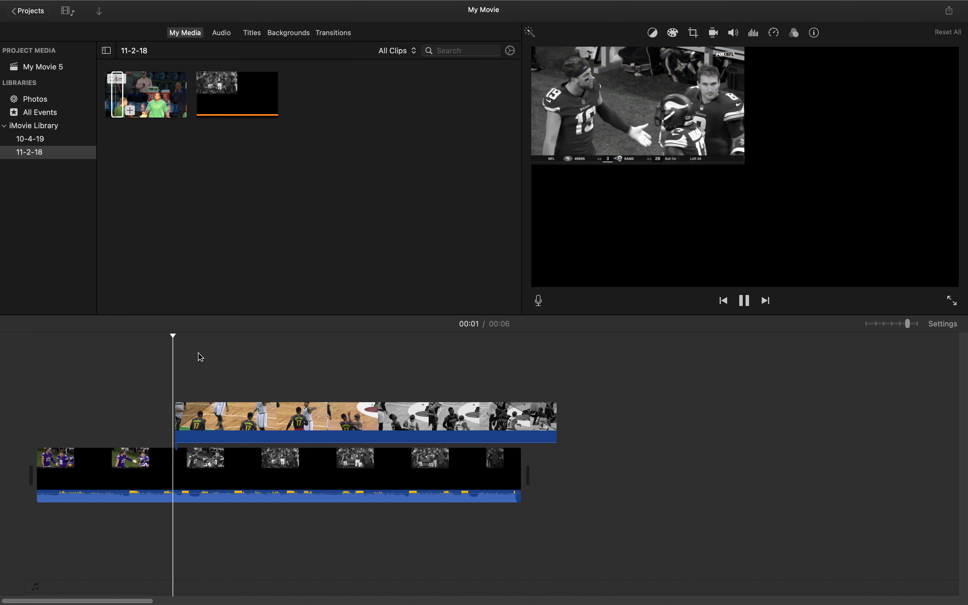
key(space)
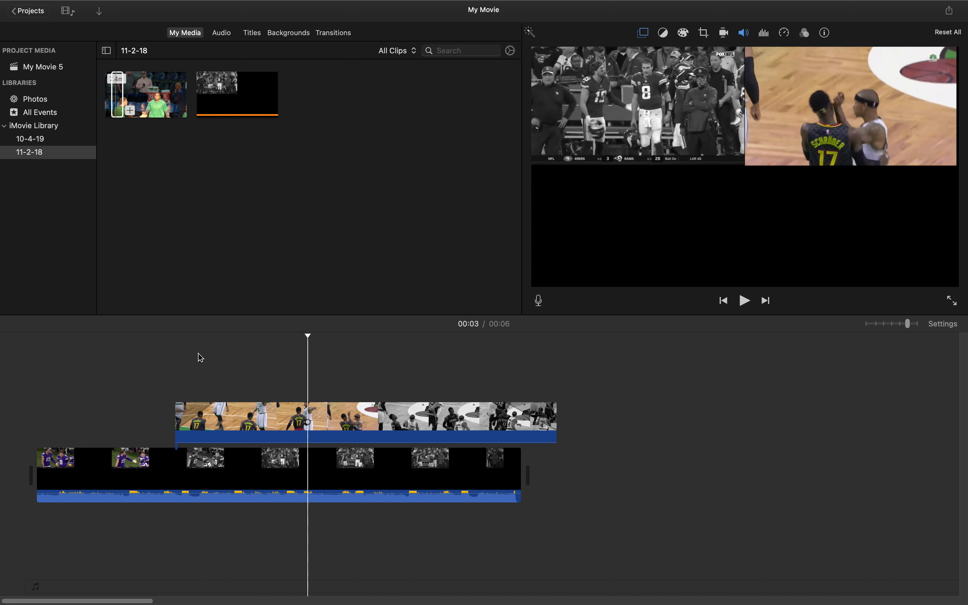
click(308, 410)
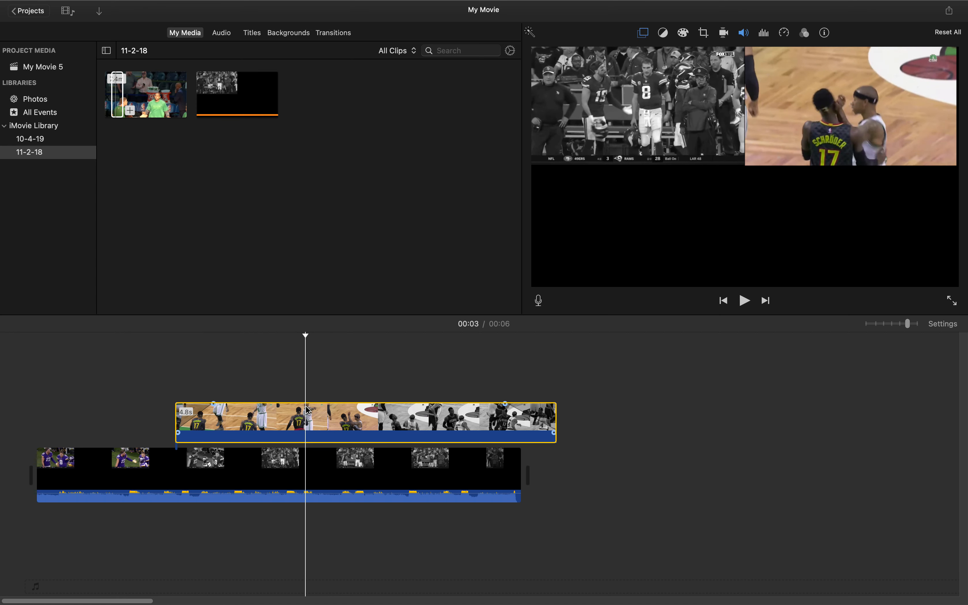
key(super+b)
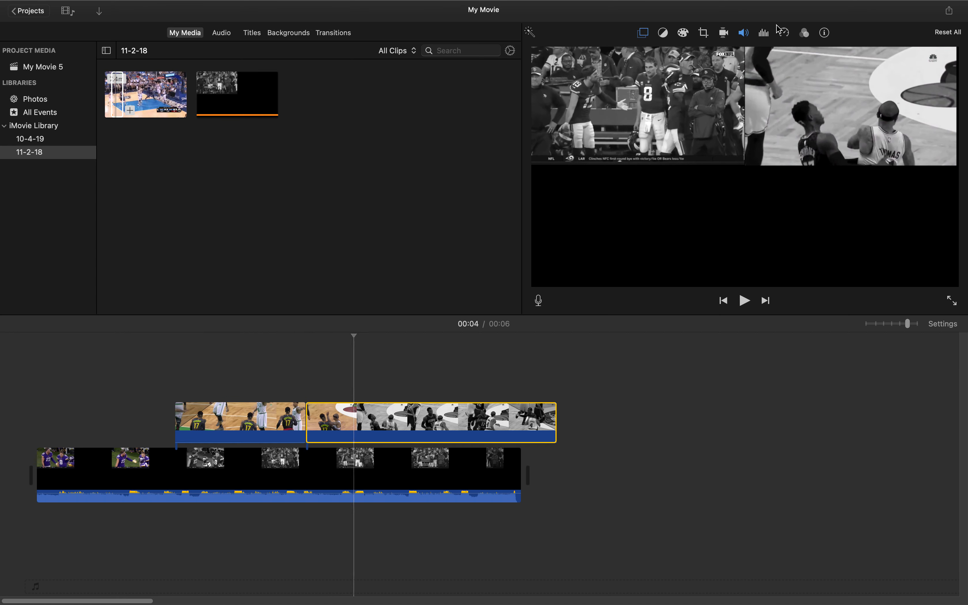
Apply the Black & White clip filter to the second part of the NBA overlay and play the movie from the beginning
click(804, 34)
click(639, 56)
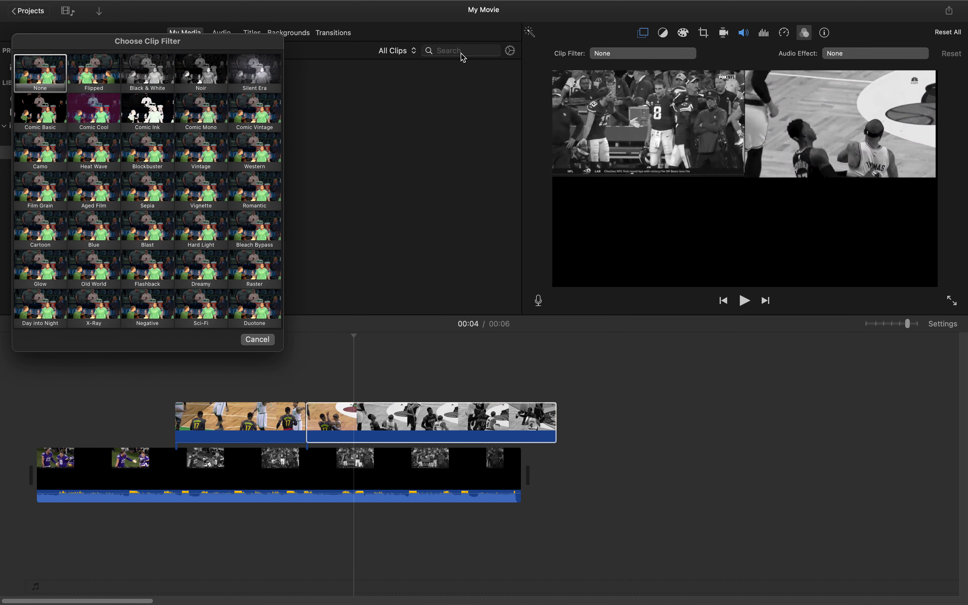
click(322, 375)
click(18, 409)
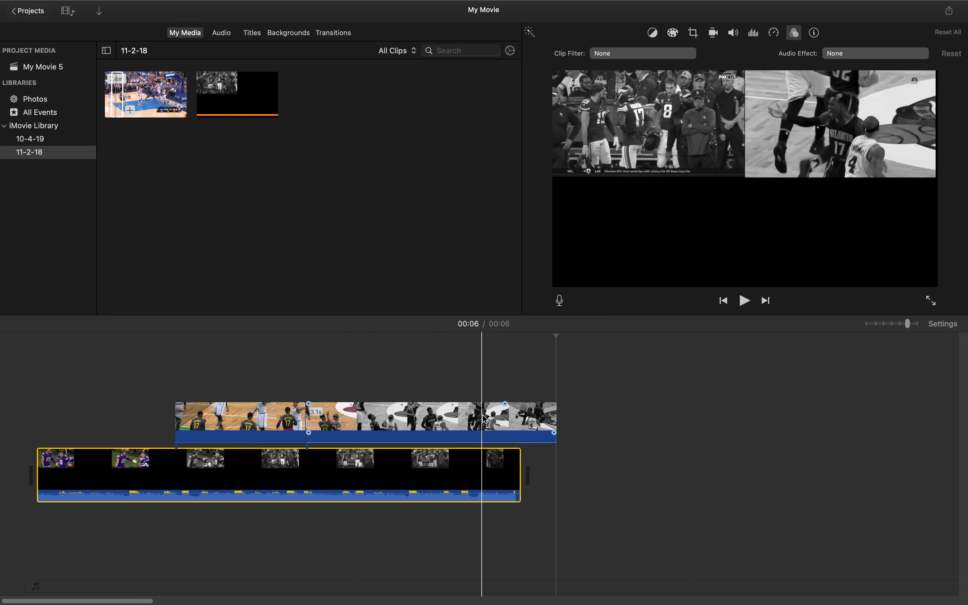
Trim the end of the second NBA overlay part to 2.8 seconds so it ends with the base clip, and play the ending
click(526, 418)
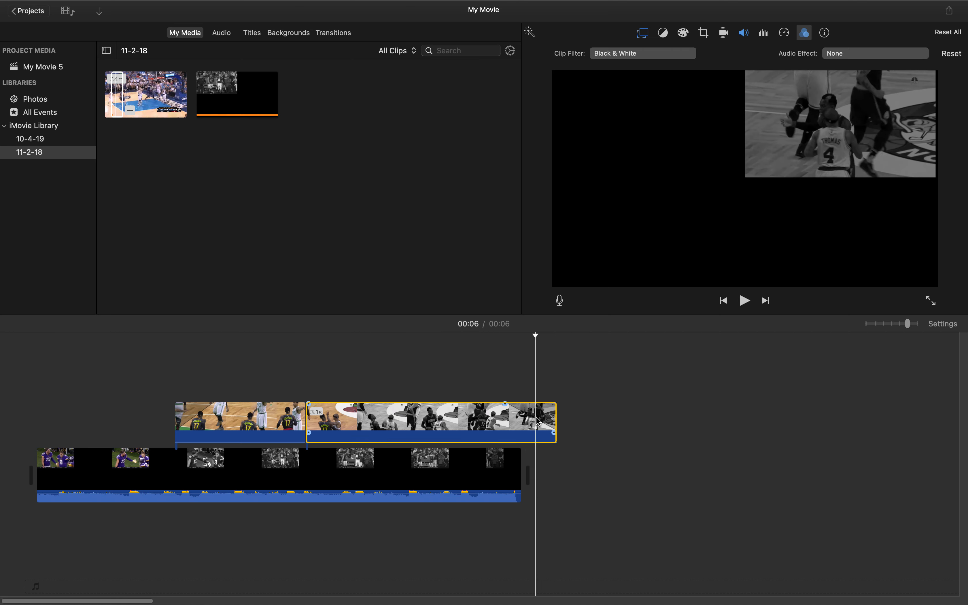
drag(555, 421, 529, 422)
click(496, 428)
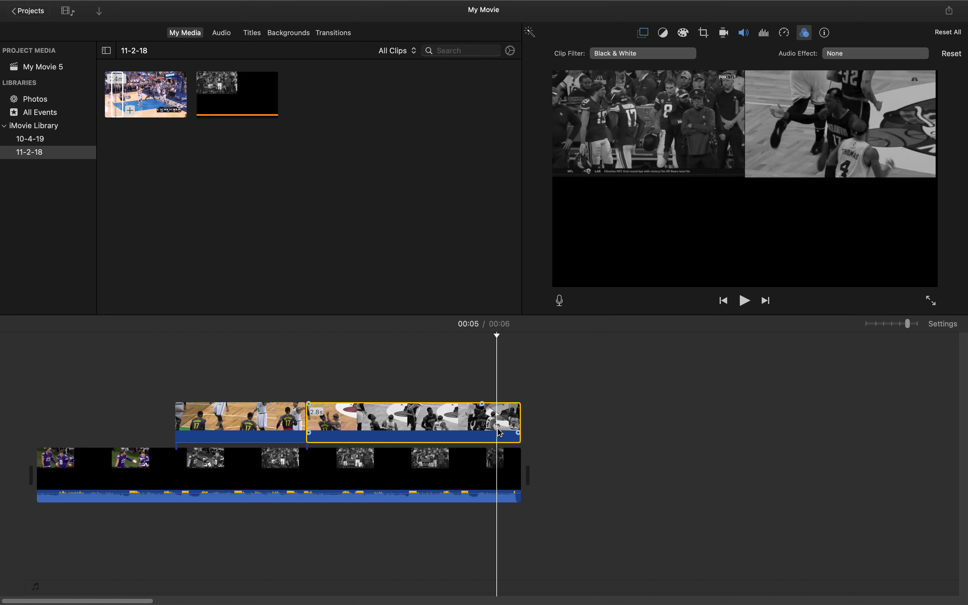
key(space)
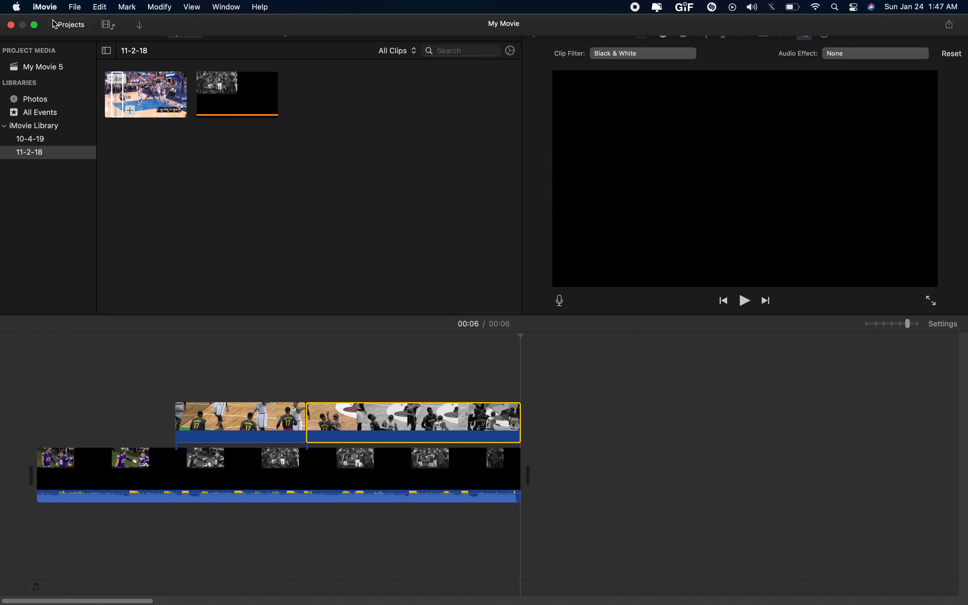
Save the project as "Intro 2" and export it as a 720p, high-quality video and audio file
click(72, 29)
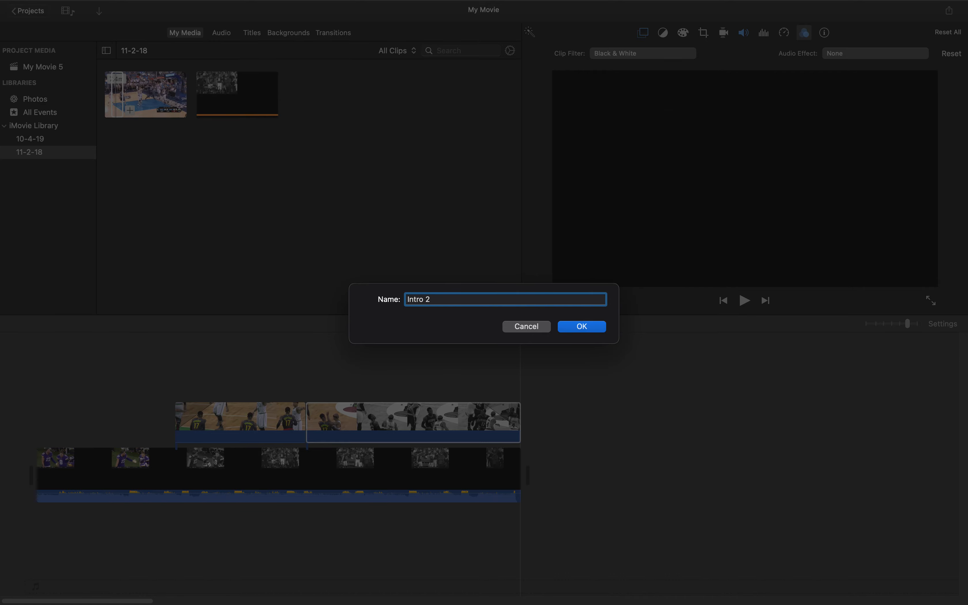
key(Return)
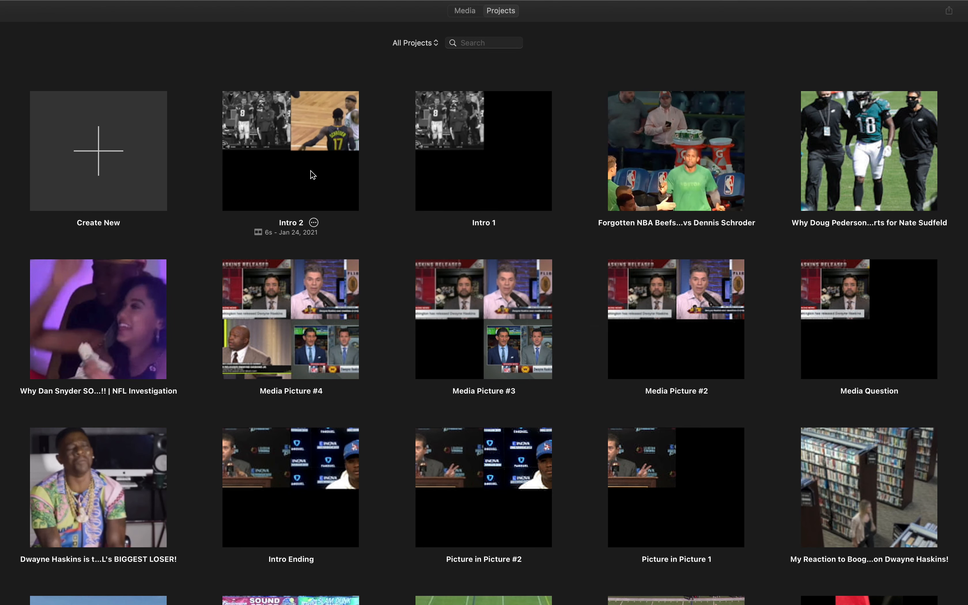
click(313, 223)
mouse_move(352, 254)
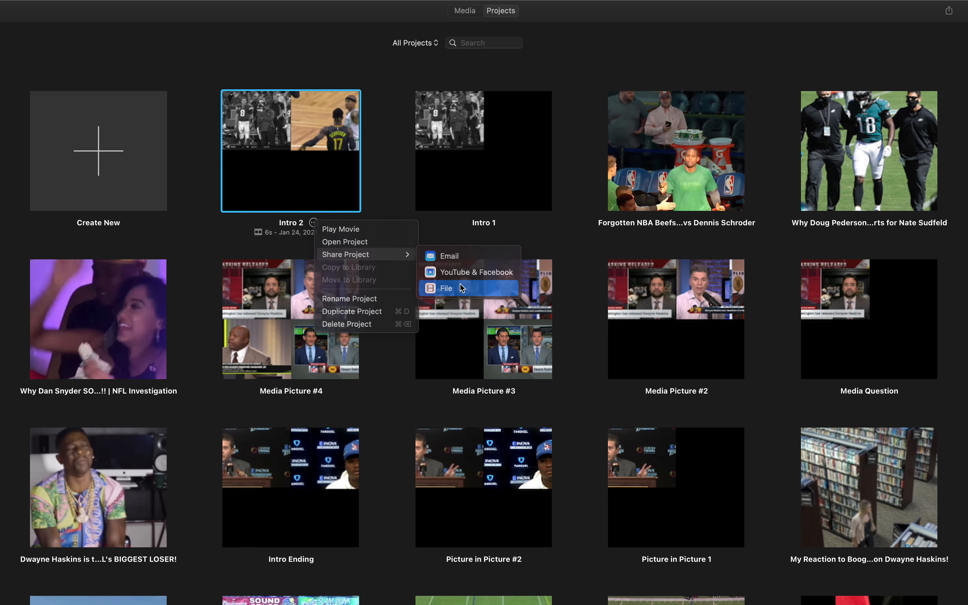
click(460, 283)
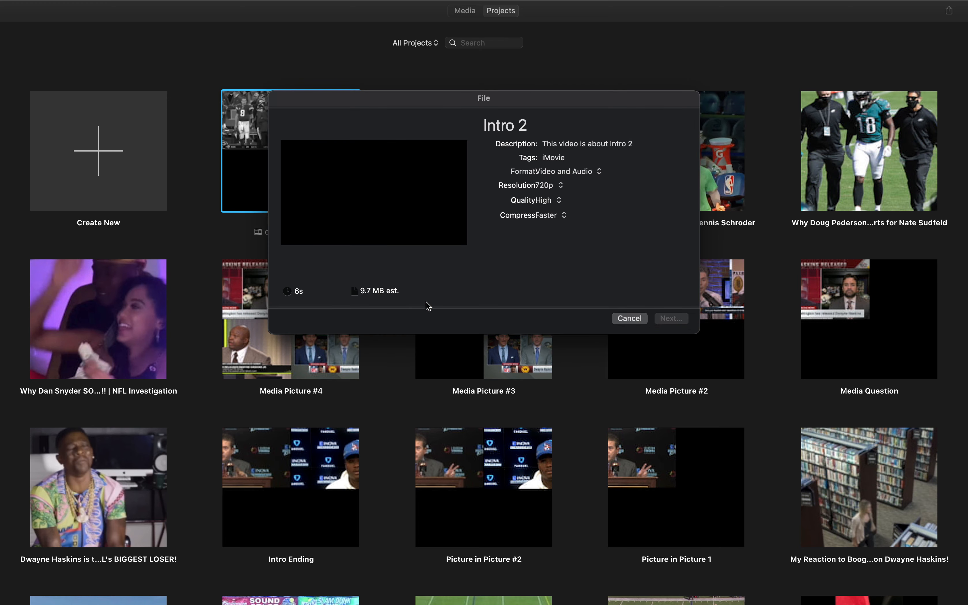
key(Return)
click(546, 235)
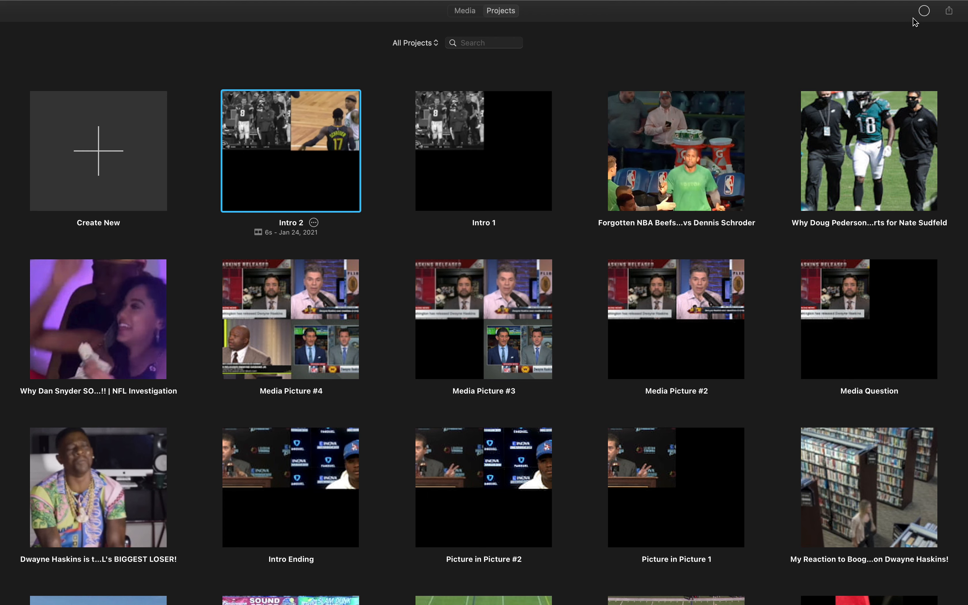
Create a new movie project and delete the NBA clip and the Intro 1 clip from the 11-2-18 event
click(60, 172)
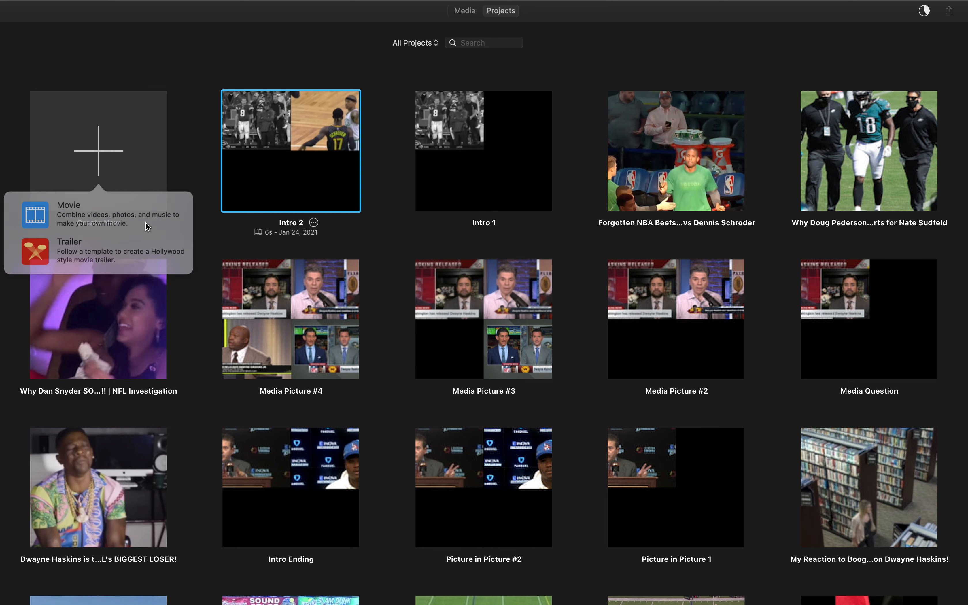
click(116, 208)
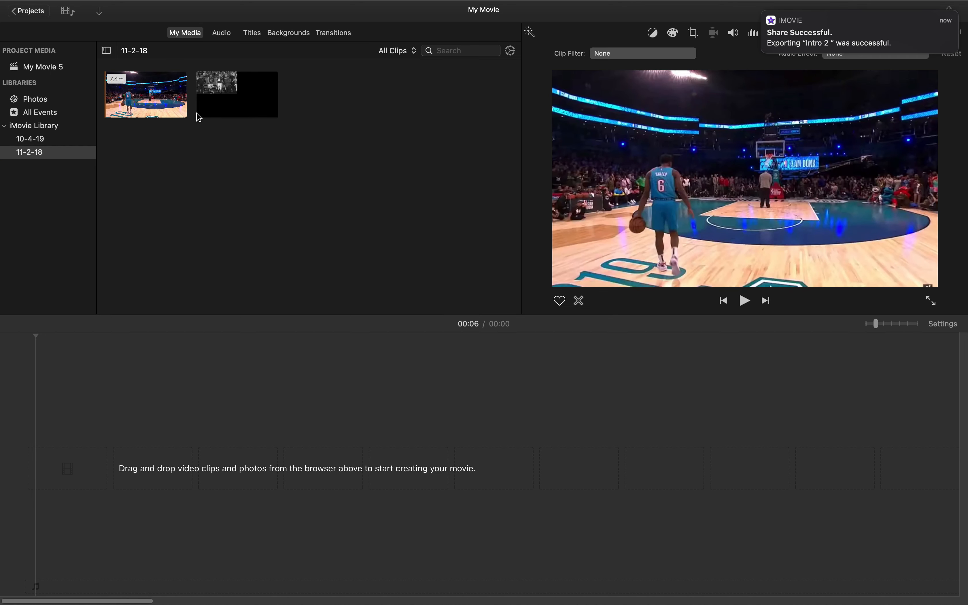
click(216, 101)
right_click(163, 95)
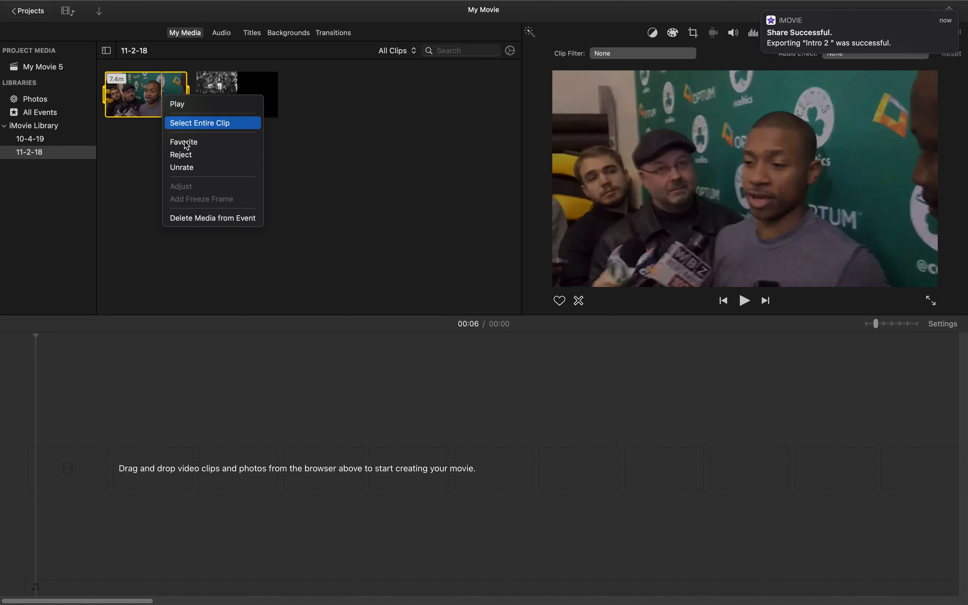
click(204, 218)
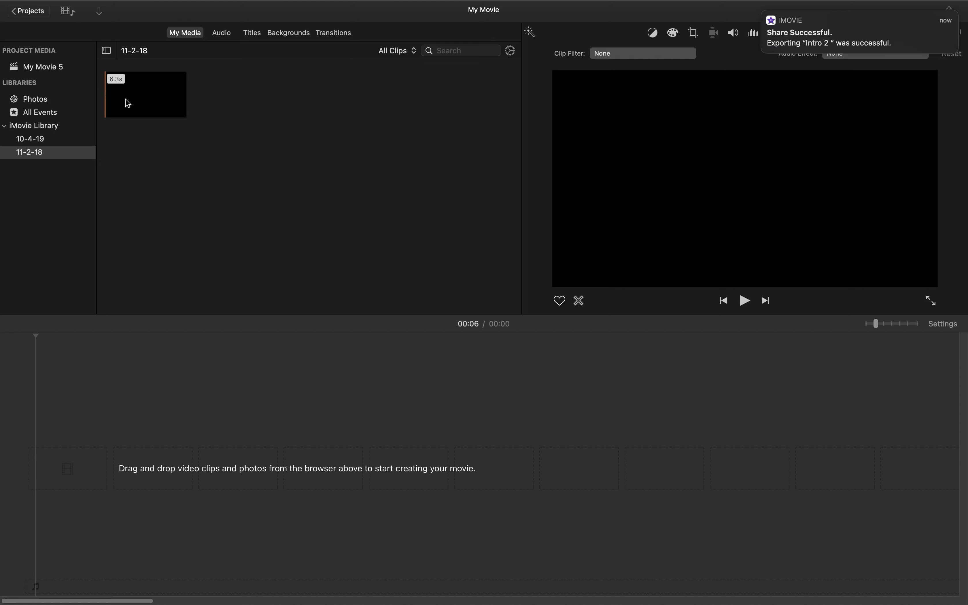
right_click(144, 96)
click(181, 217)
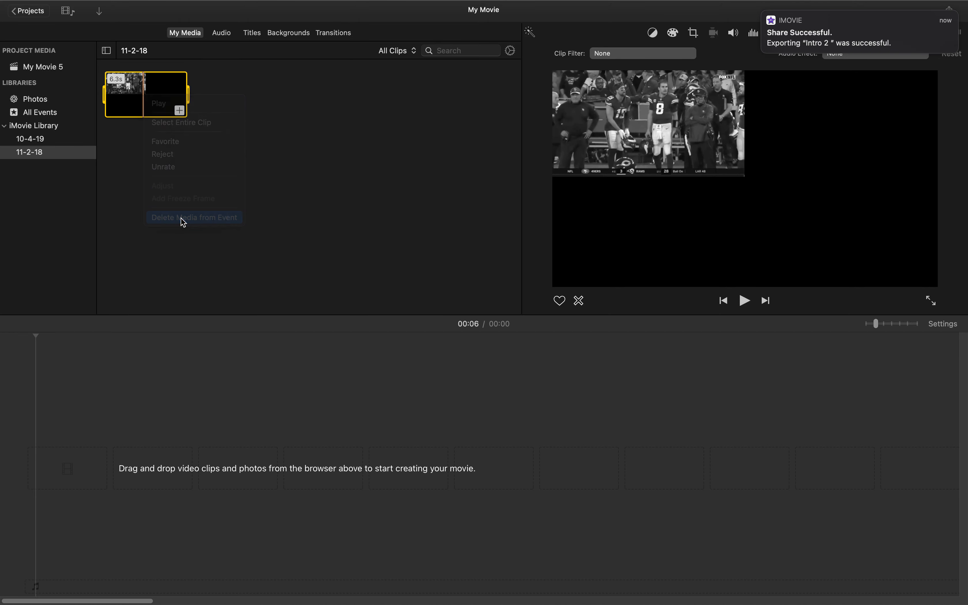
Import "Intro 2 .mp4" from the Desktop into the 11-2-18 event and place it at the start of the timeline
click(307, 188)
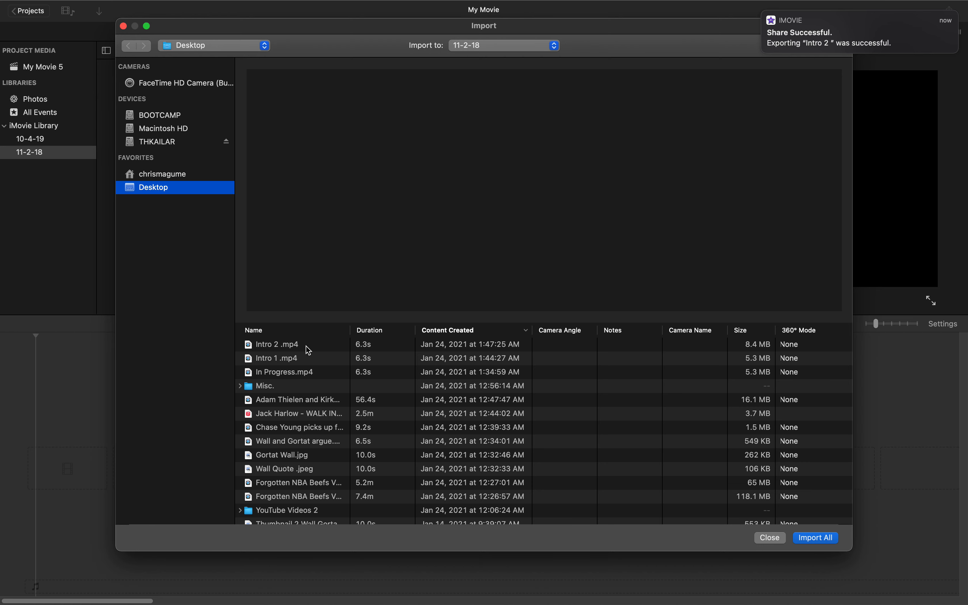
click(303, 344)
key(Return)
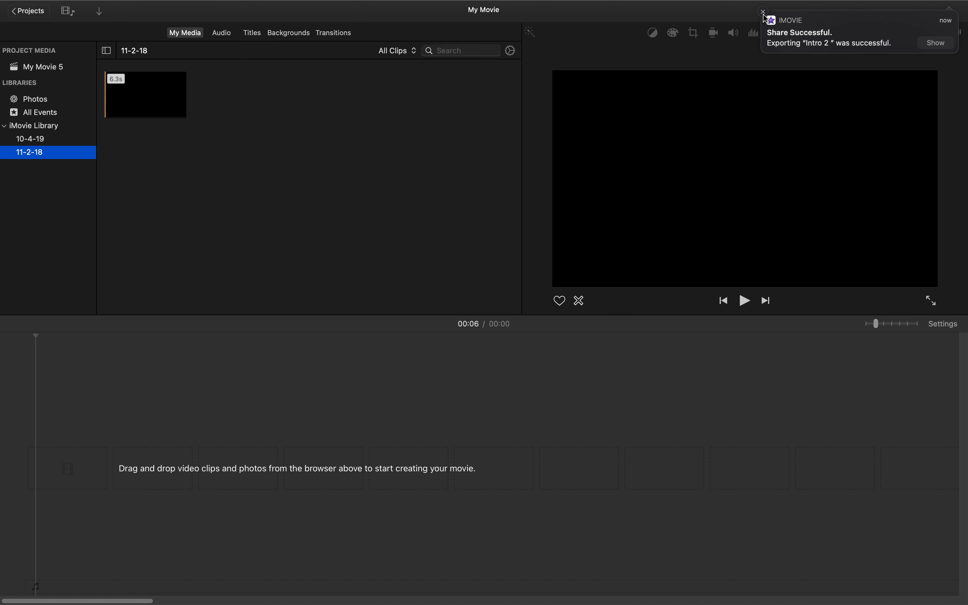
click(762, 14)
drag(146, 99, 43, 420)
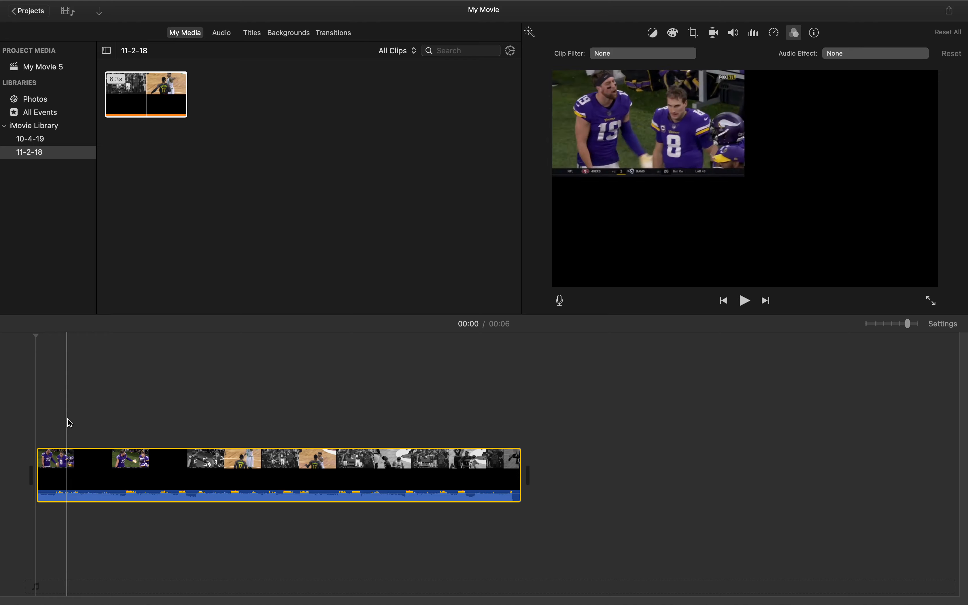
Import the 9.2-second Chase Young clip from the Desktop into the 11-2-18 event
mouse_move(145, 6)
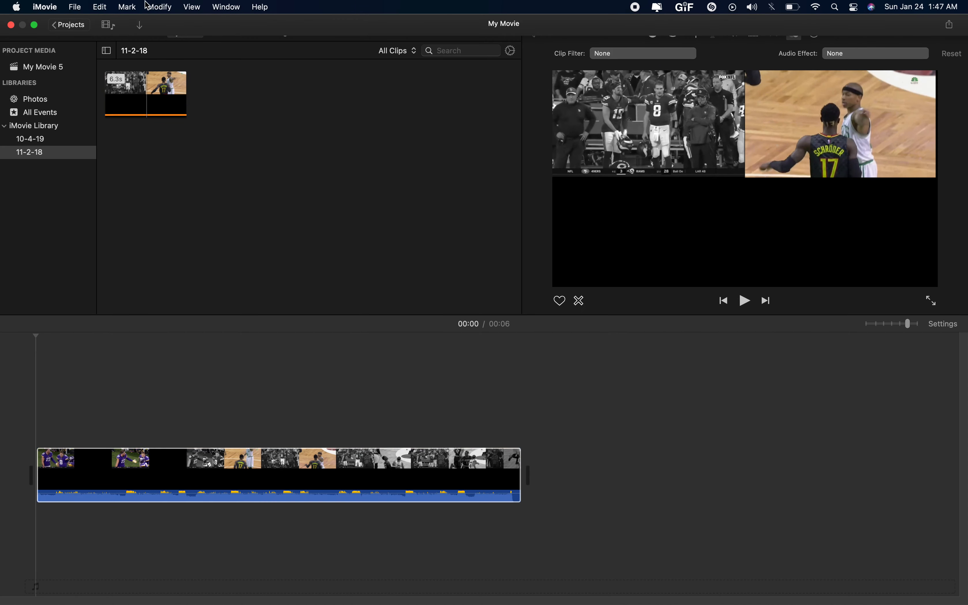
click(75, 7)
click(106, 81)
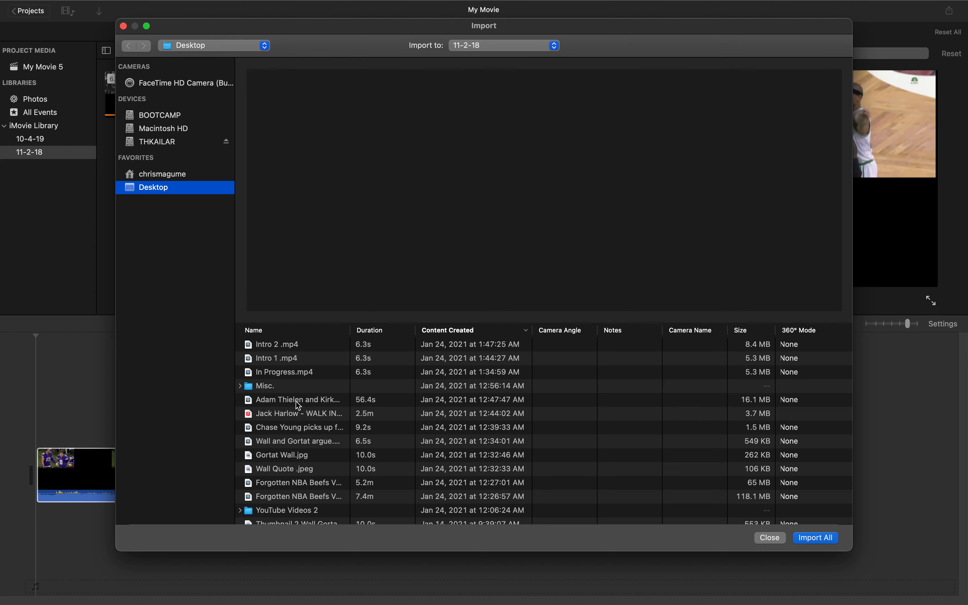
scroll(298, 404, down, 1)
double_click(297, 410)
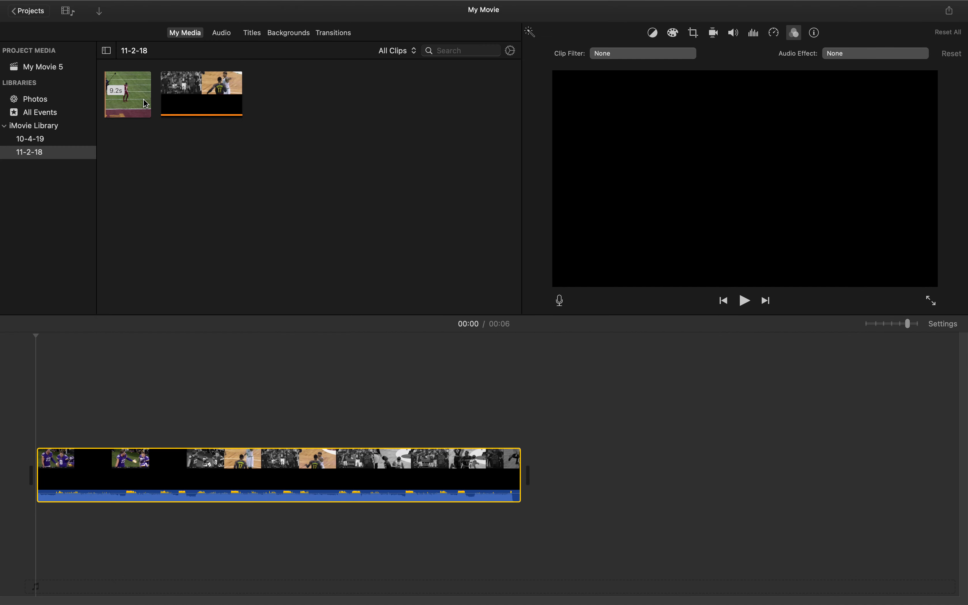
Overlay a 3.8-second portion of the Chase Young clip above Intro 2, starting where the NBA footage turns black and white
click(128, 99)
drag(106, 99, 309, 359)
click(340, 415)
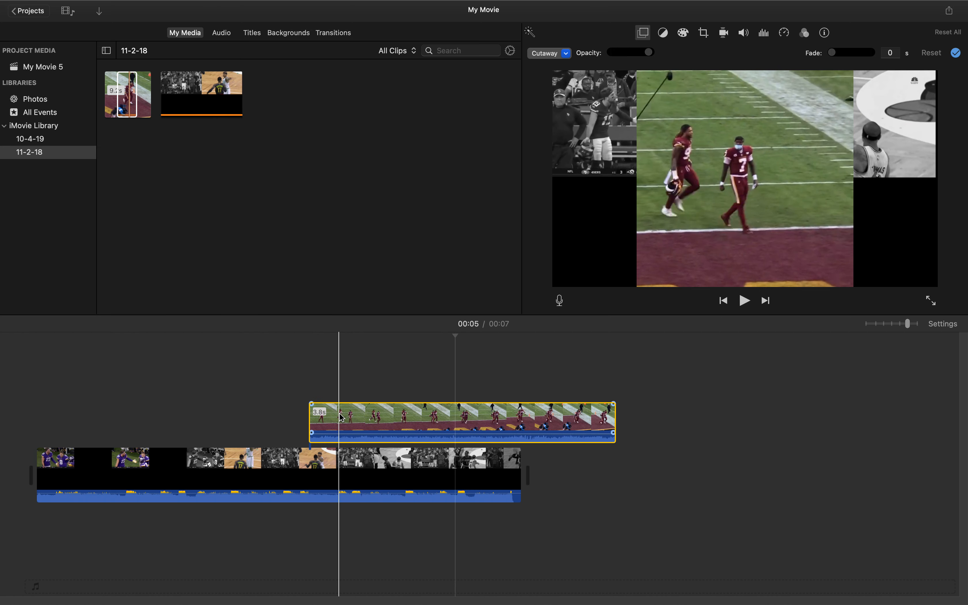
Set the Chase Young overlay to Picture in Picture and move it directly below the black-and-white football panel
click(566, 53)
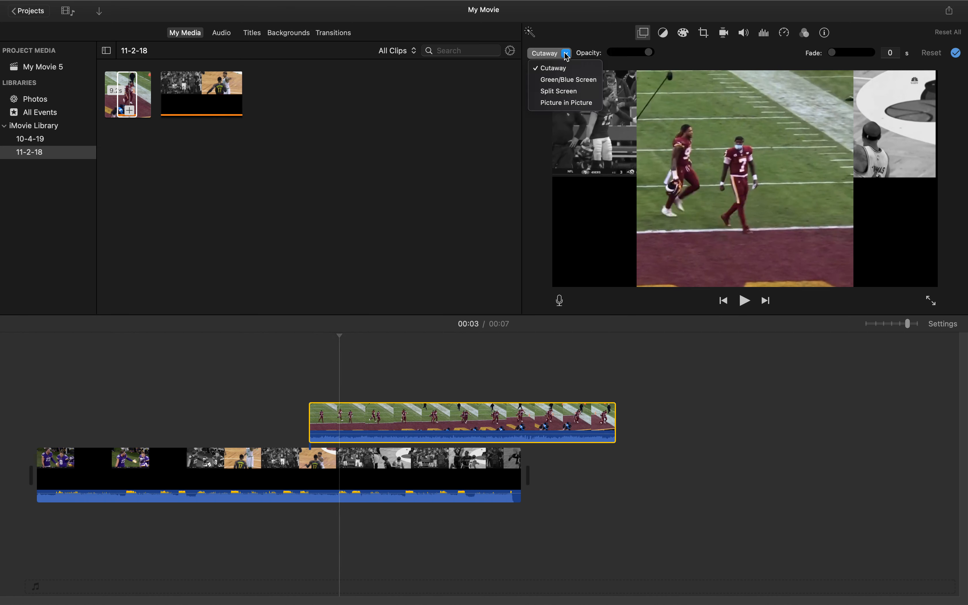
click(560, 104)
drag(851, 153, 667, 237)
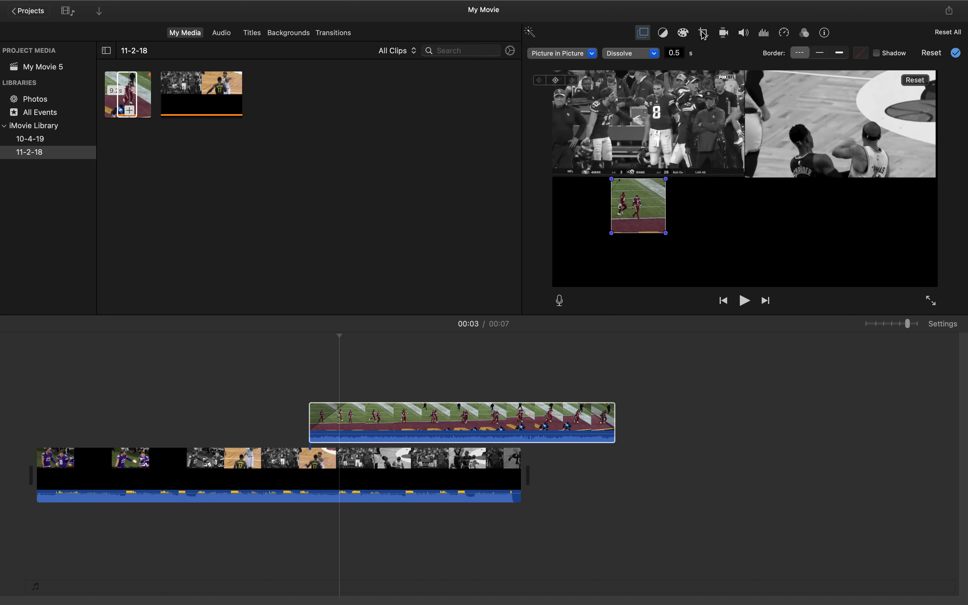
Crop the Chase Young overlay with Crop to Fill, keeping both players inside the widescreen crop area
click(704, 34)
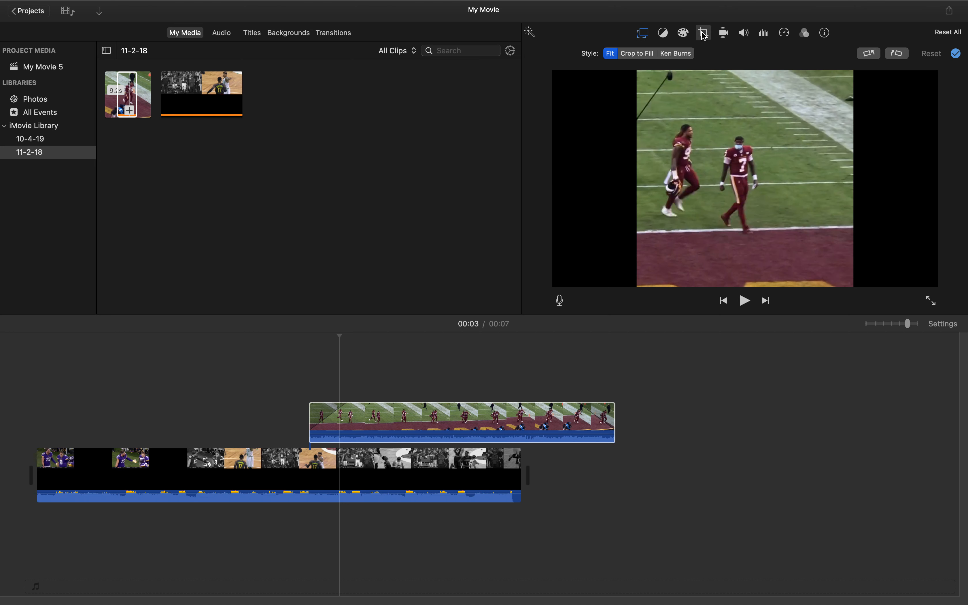
click(638, 56)
drag(755, 147, 755, 184)
key(Return)
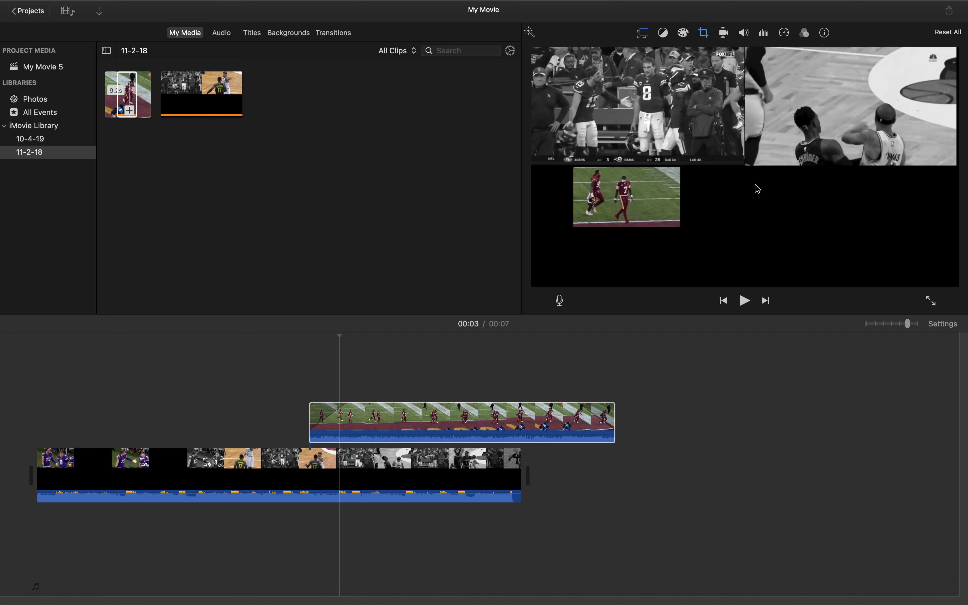
Move and enlarge the Chase Young picture-in-picture to fill the lower-left quarter of the frame
click(643, 34)
drag(590, 233, 557, 255)
mouse_move(619, 223)
mouse_down()
mouse_move(634, 226)
mouse_move(619, 221)
mouse_up()
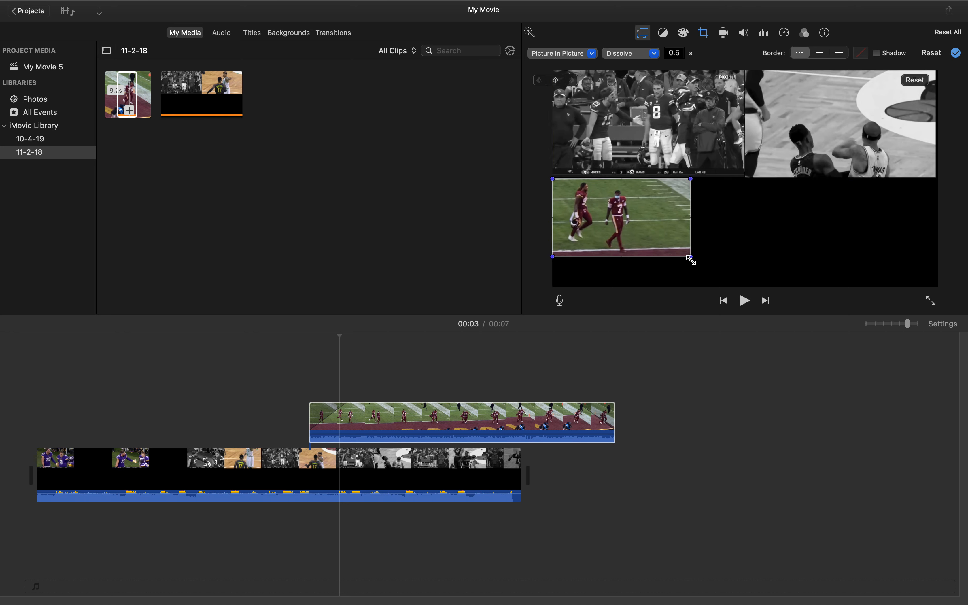
drag(691, 257, 745, 273)
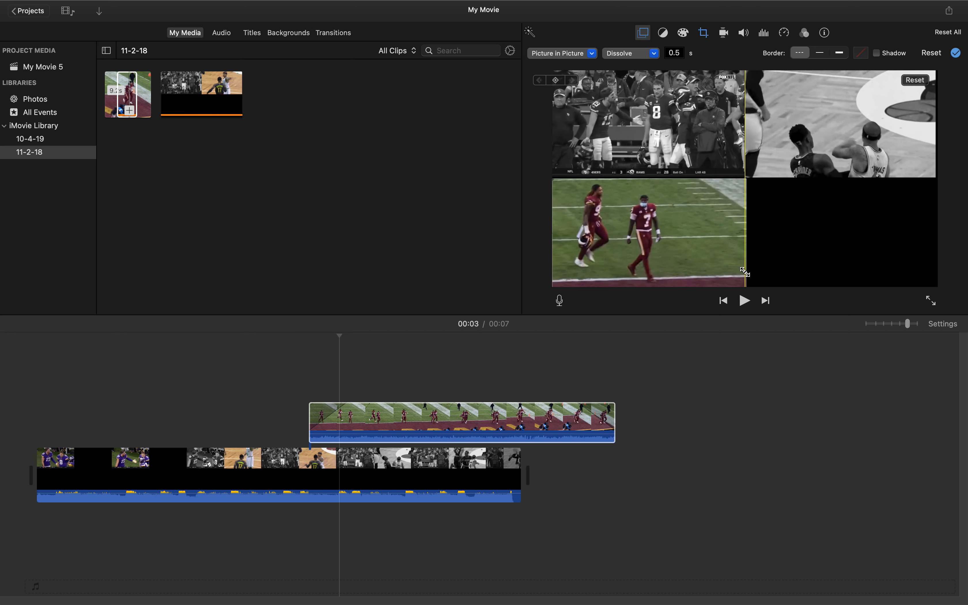
Mute the Chase Young overlay and play the movie from just before it appears to find the split point
click(562, 363)
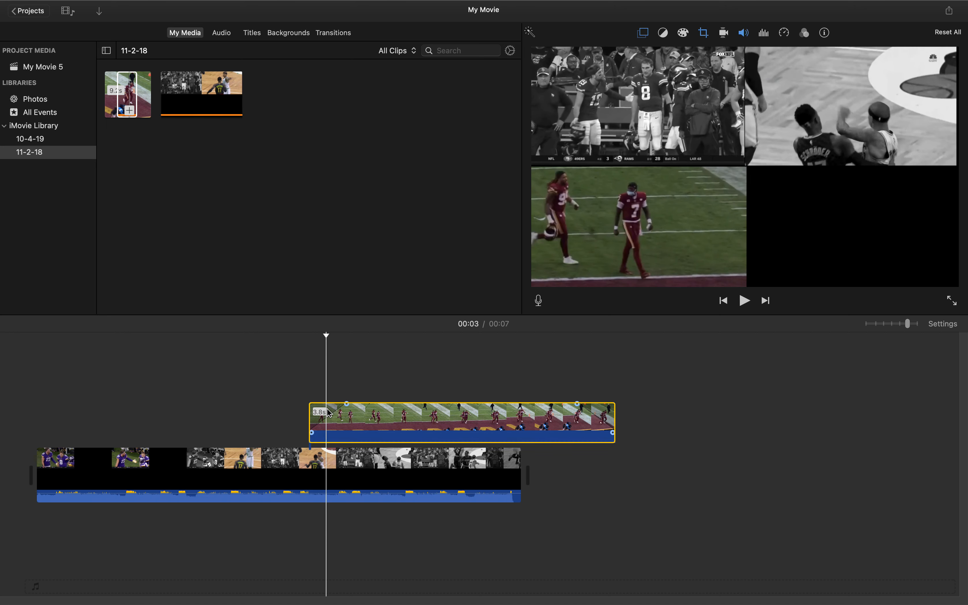
click(300, 412)
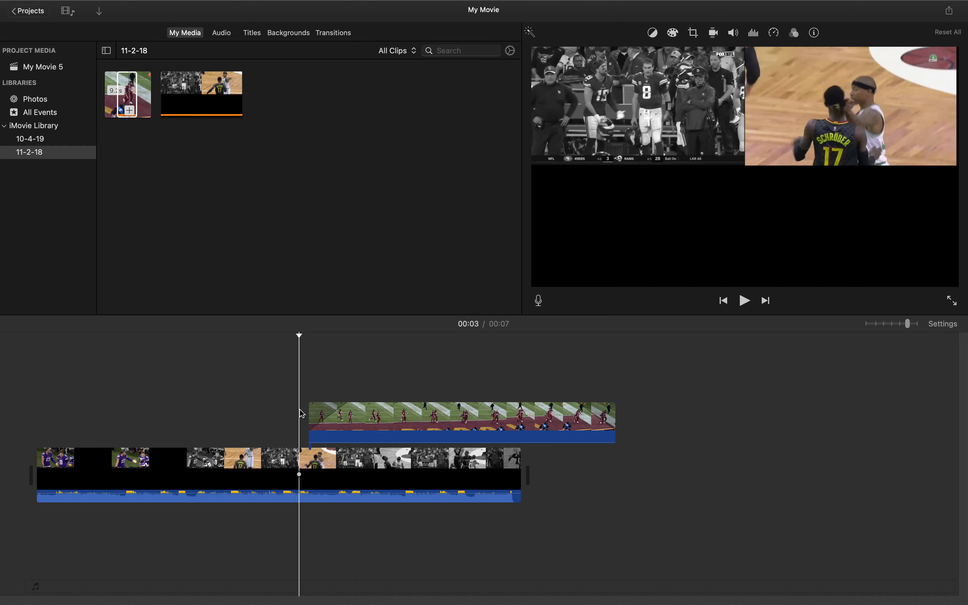
key(space)
key(space)
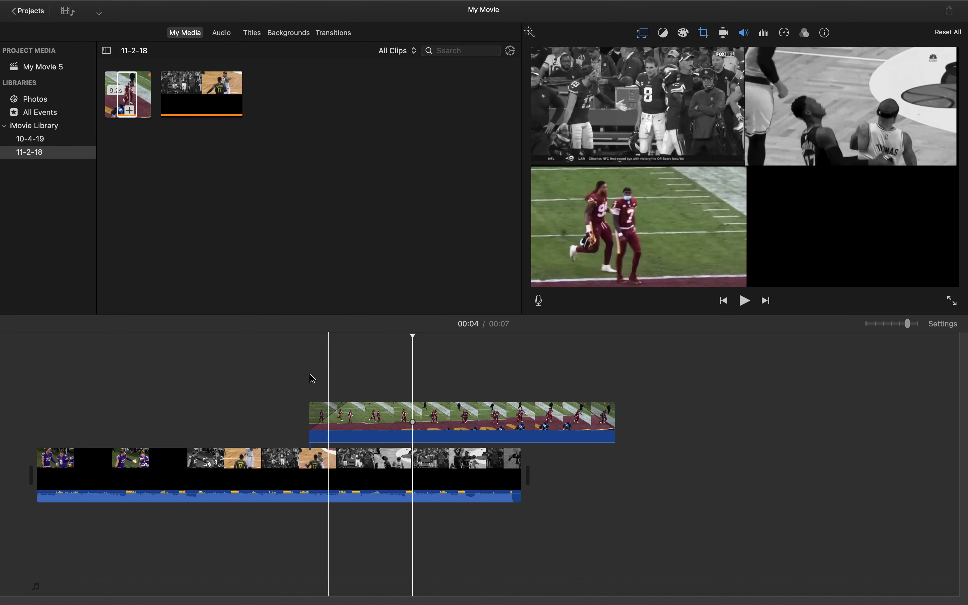
click(296, 378)
key(space)
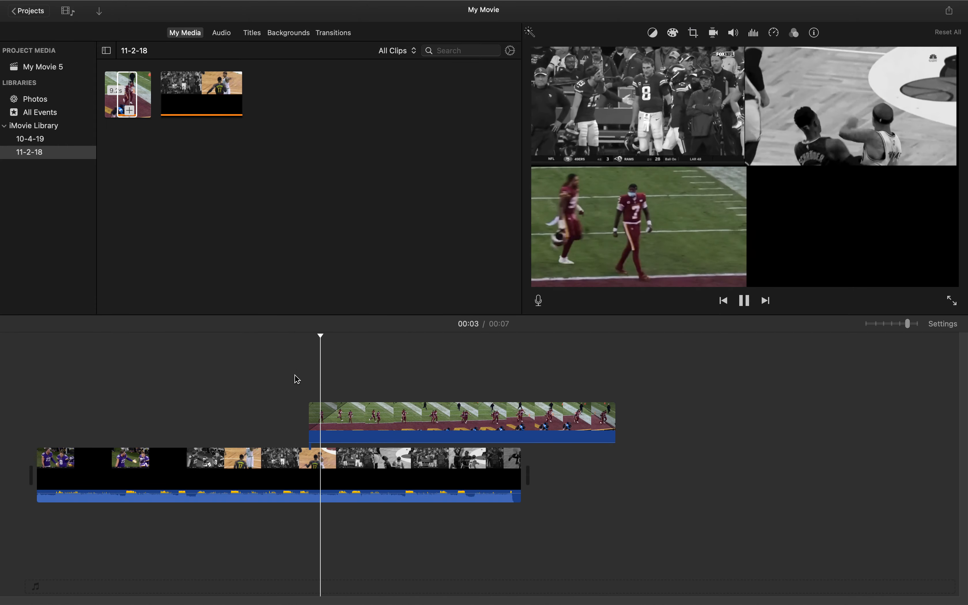
Split the Chase Young overlay clip at about 4 seconds, where the two players are side by side
click(406, 414)
click(407, 414)
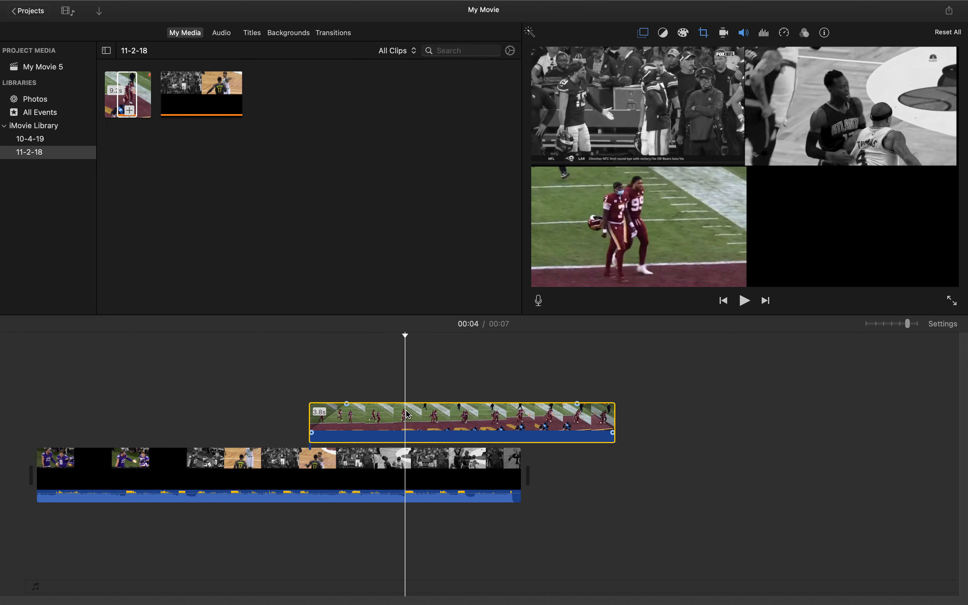
key(super+b)
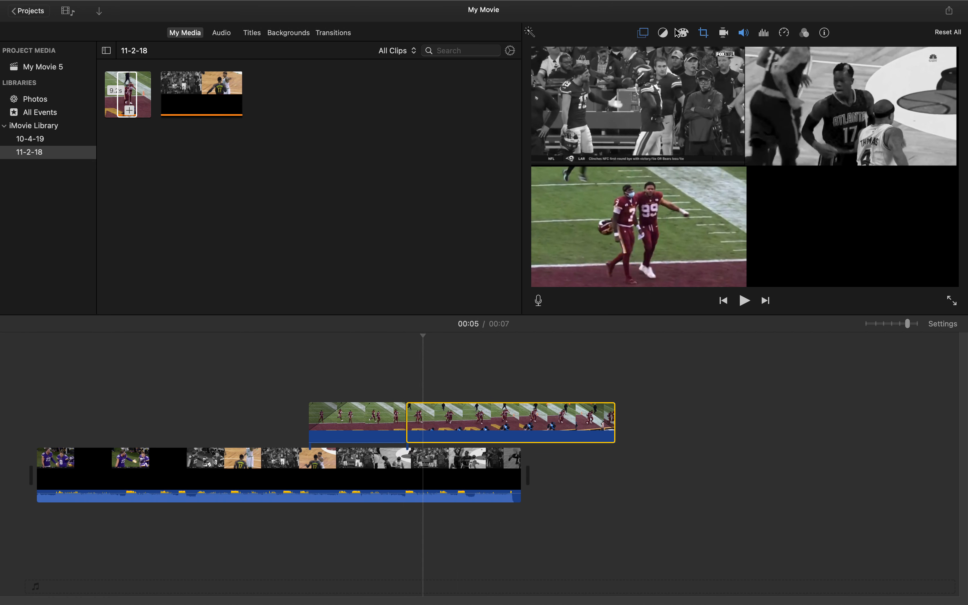
Apply the Black & White clip filter to the second part of the Chase Young overlay and trim its end to the base video's end
click(663, 33)
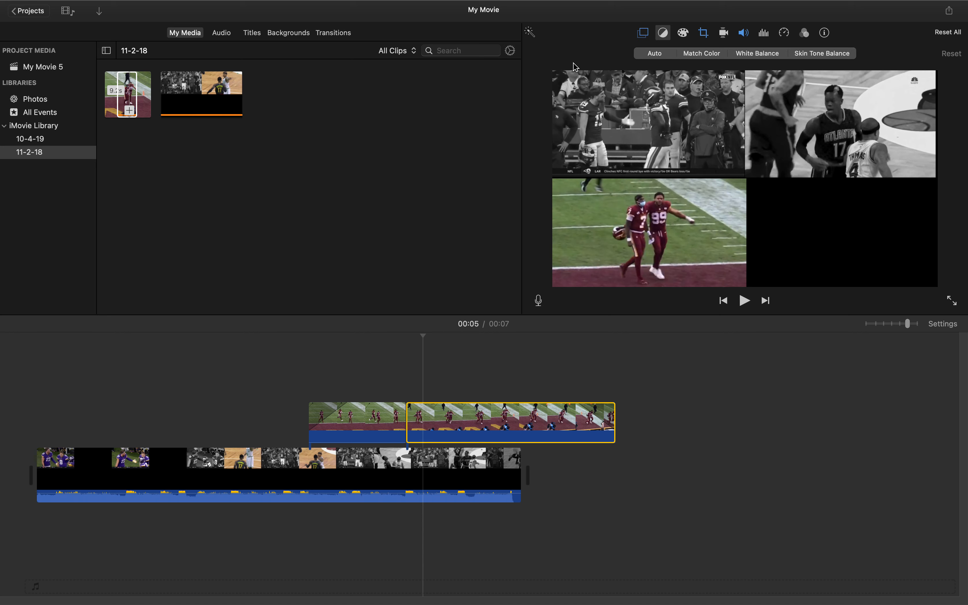
click(685, 34)
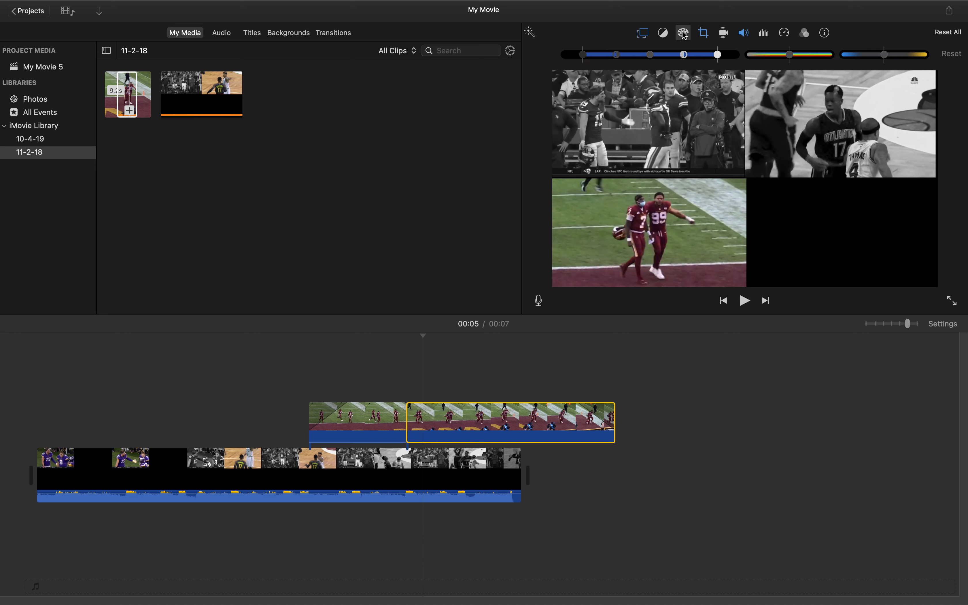
click(803, 34)
click(669, 56)
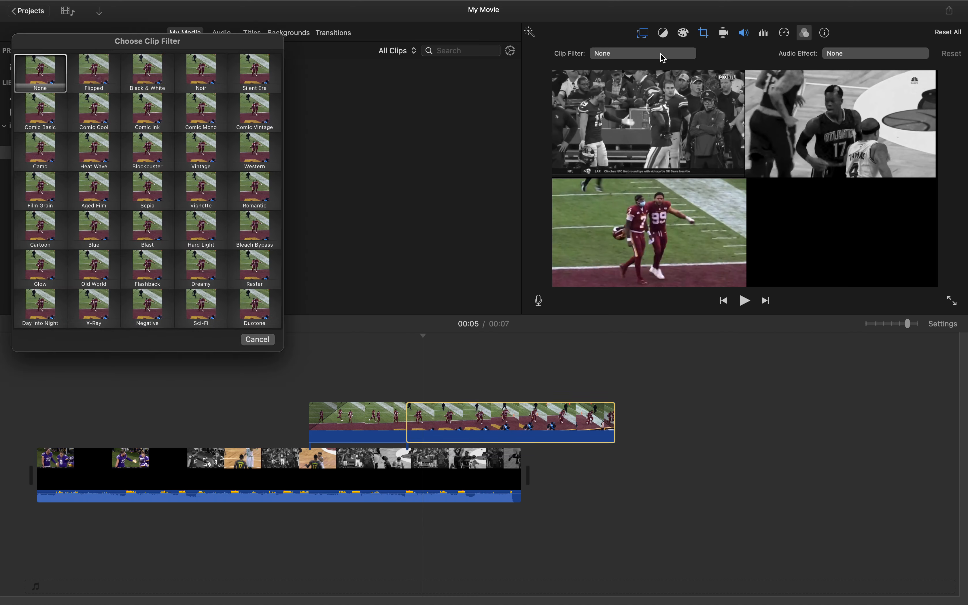
click(254, 113)
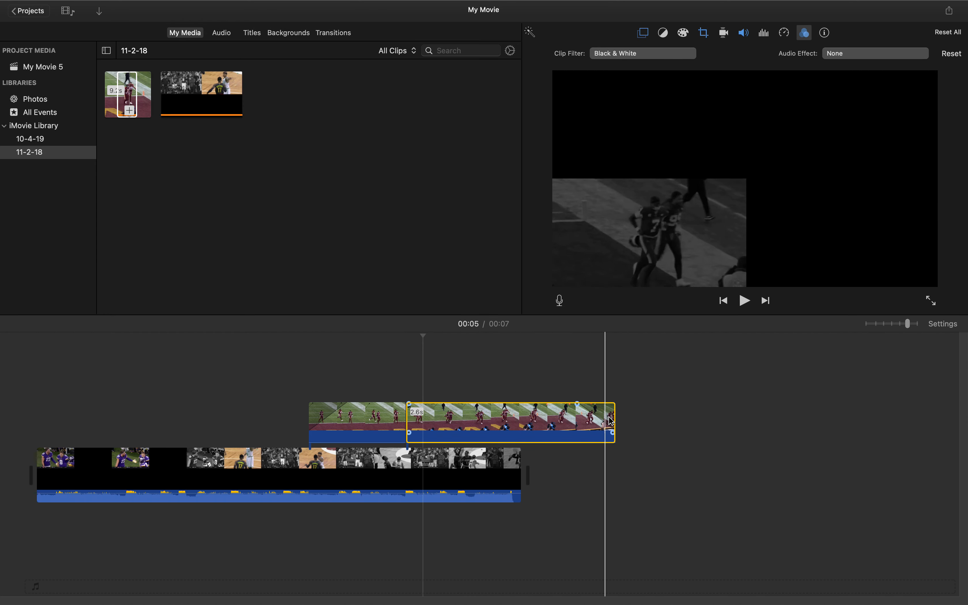
drag(613, 422, 519, 423)
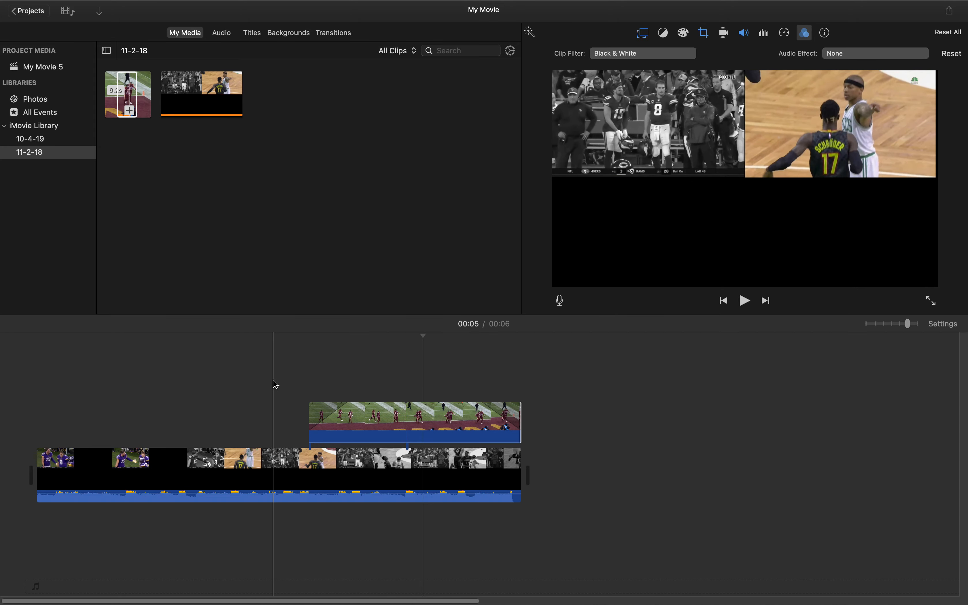
Close the movie and save the project under the name Intro 3
click(274, 472)
click(34, 14)
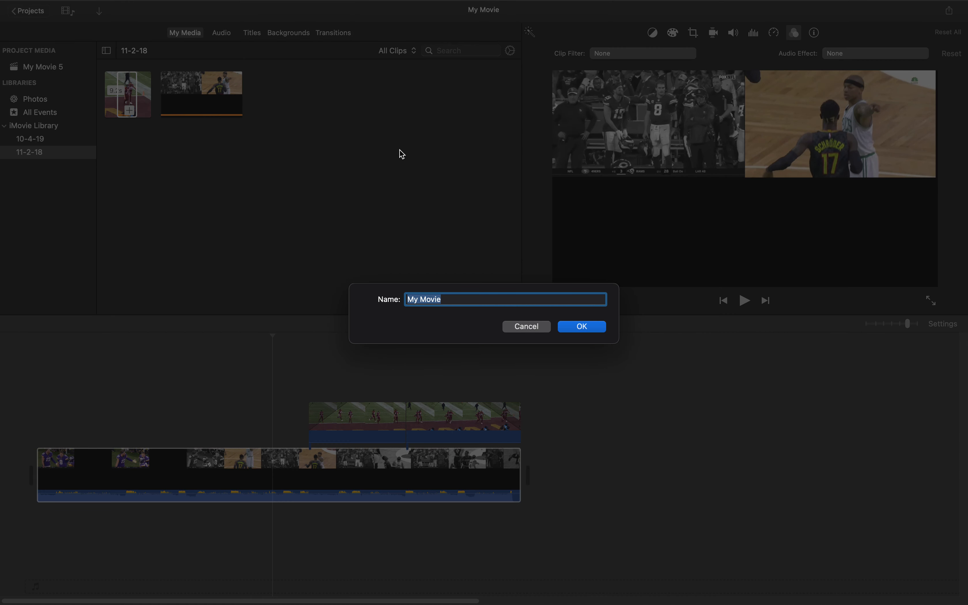
text(Intro 3)
click(564, 325)
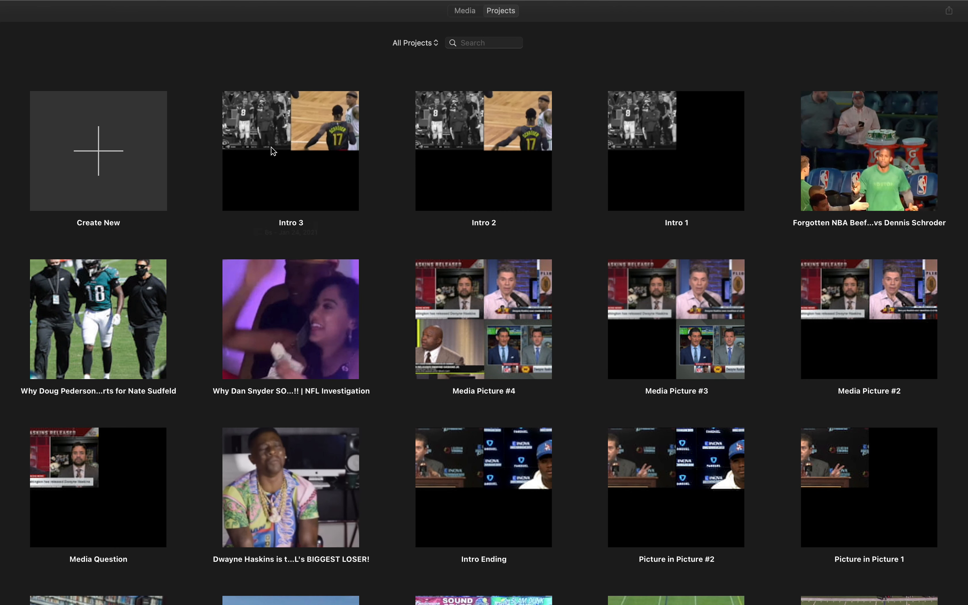
Export the Intro 3 project as a video and audio file at 720p, High quality and Faster compression
click(315, 225)
mouse_move(354, 256)
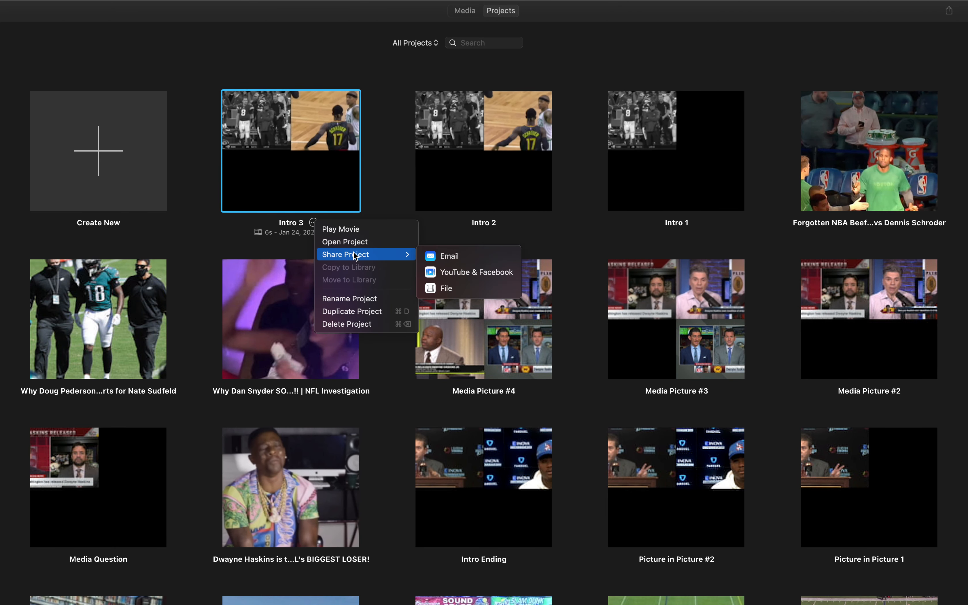
click(462, 283)
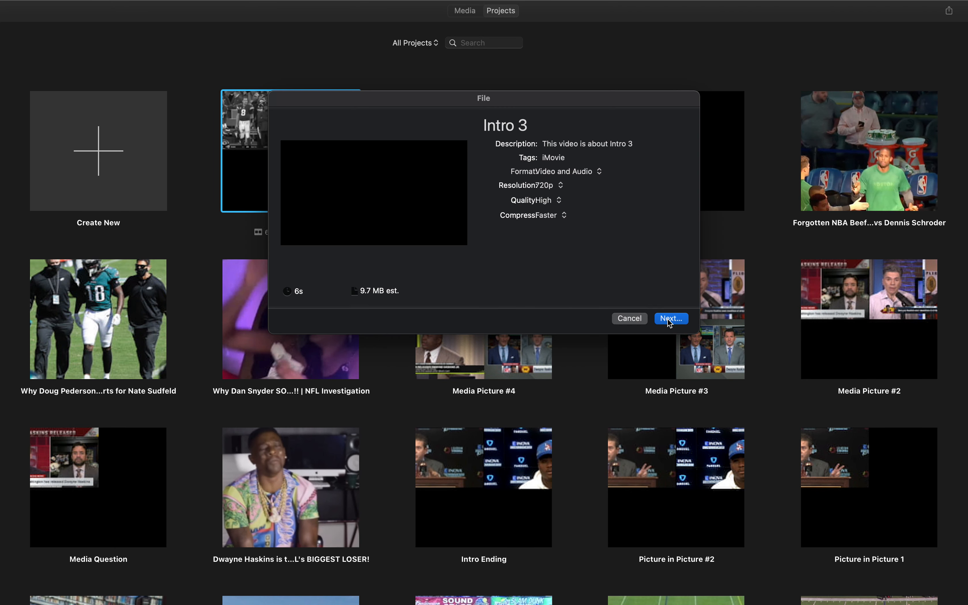
key(Return)
Create a new movie and delete the Chase Young and Intro 2 clips from the 11-2-18 event
click(118, 151)
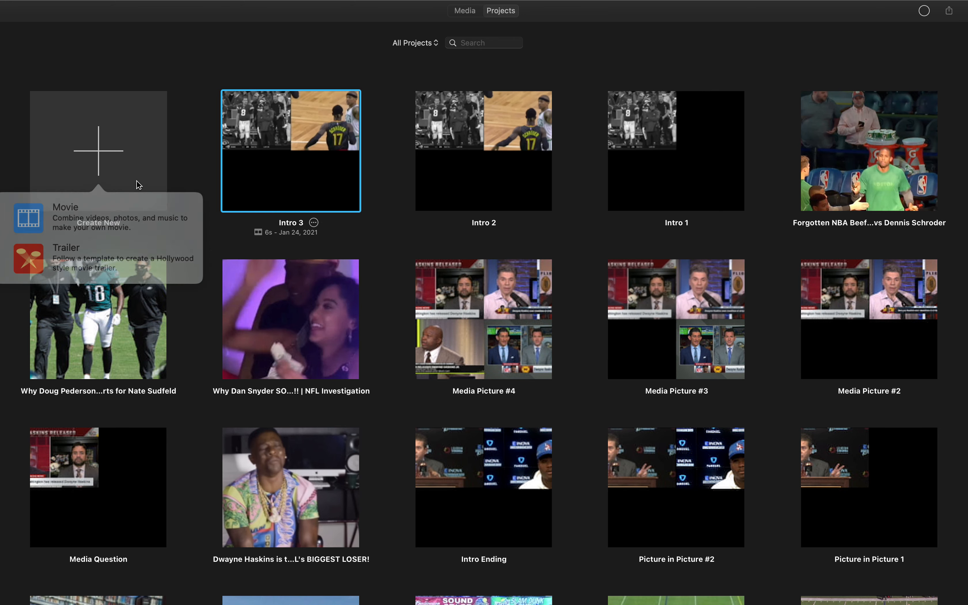
click(112, 210)
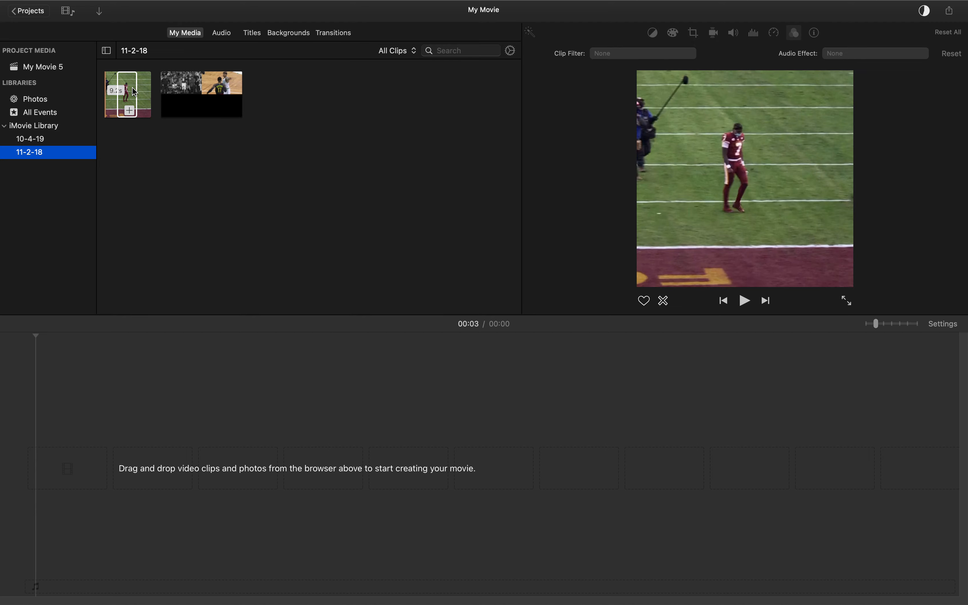
right_click(133, 84)
click(145, 76)
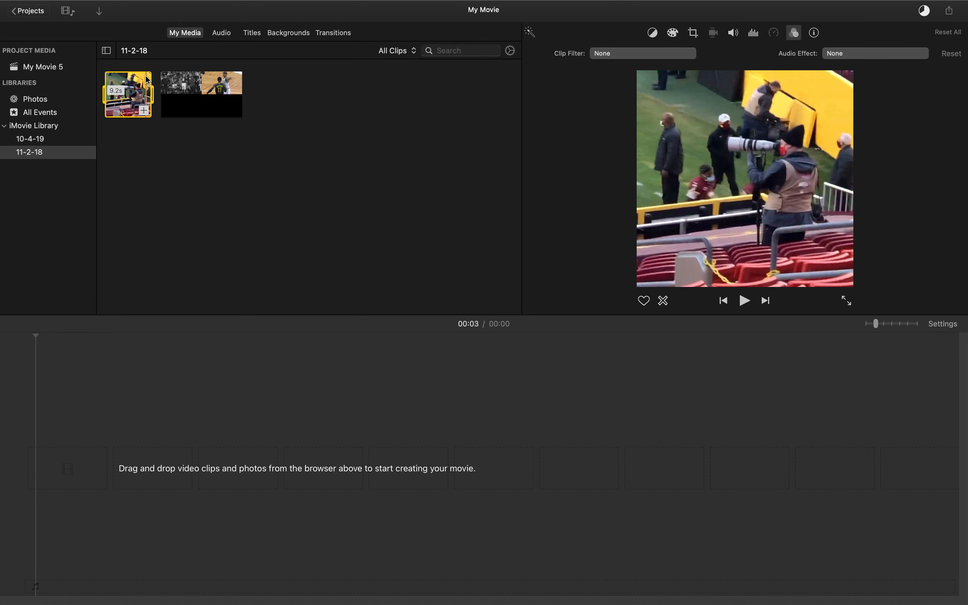
right_click(146, 78)
click(184, 196)
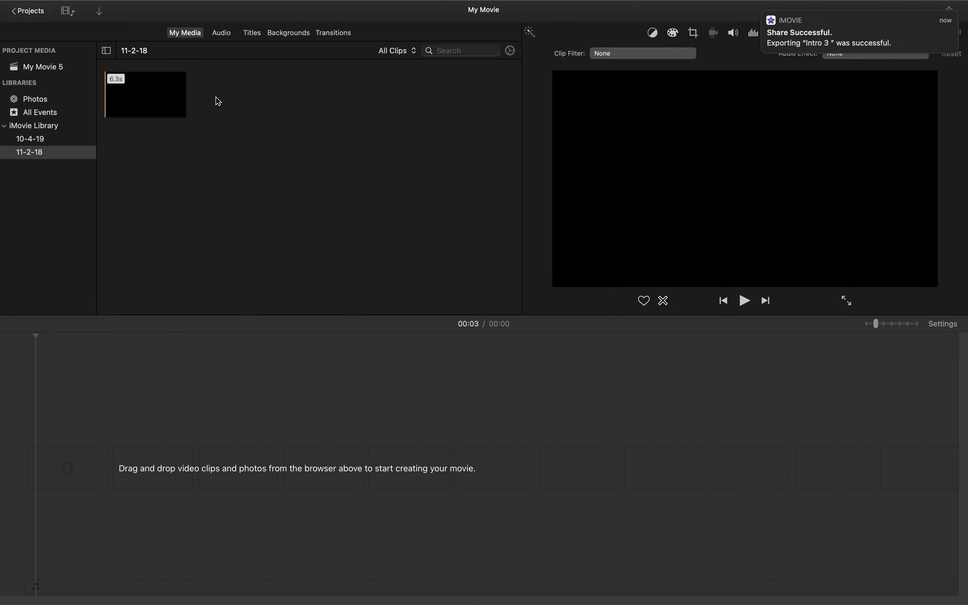
right_click(152, 89)
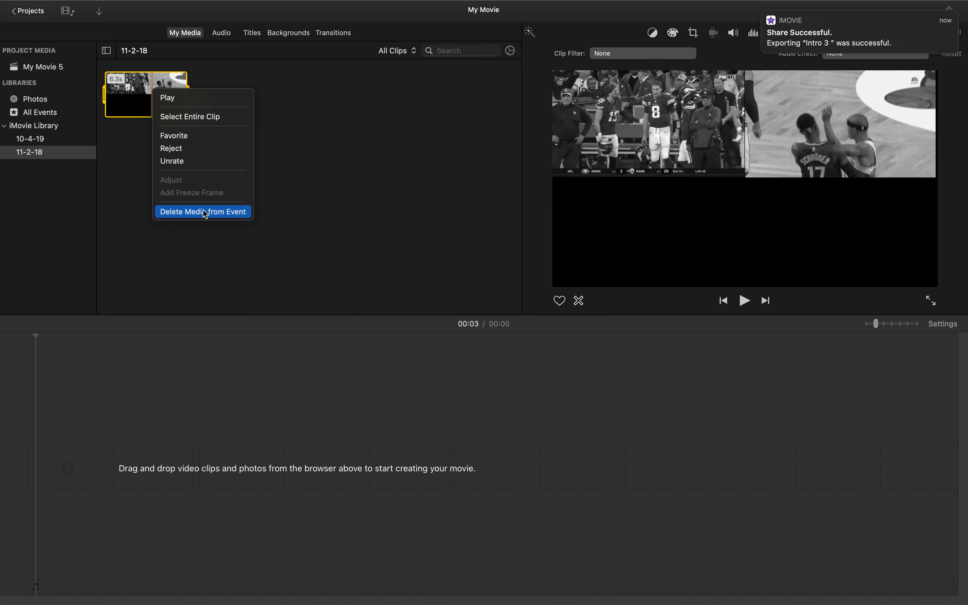
click(205, 212)
Import Intro 3.mp4 from the Desktop and place it in the timeline as the base video
click(326, 199)
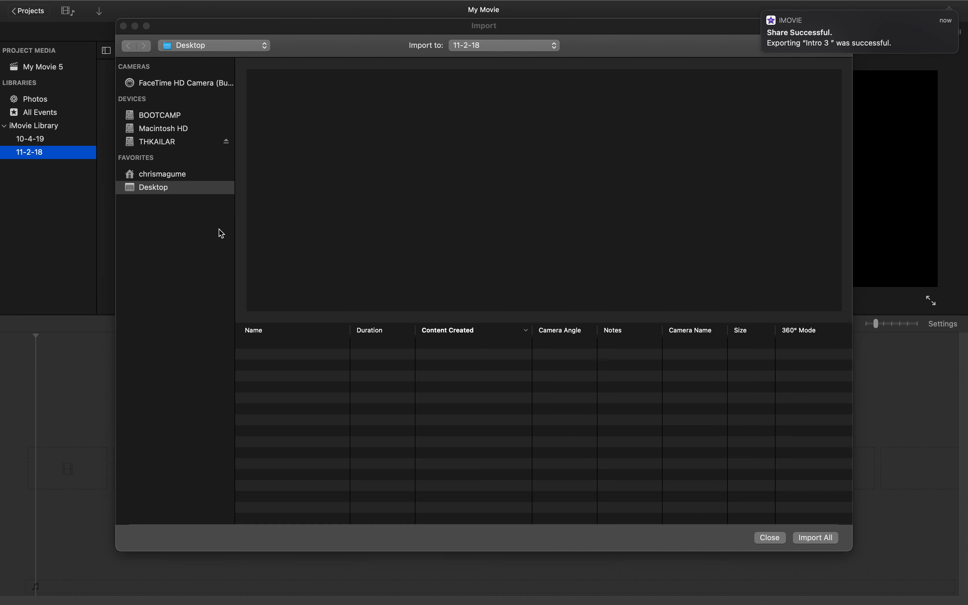
double_click(295, 345)
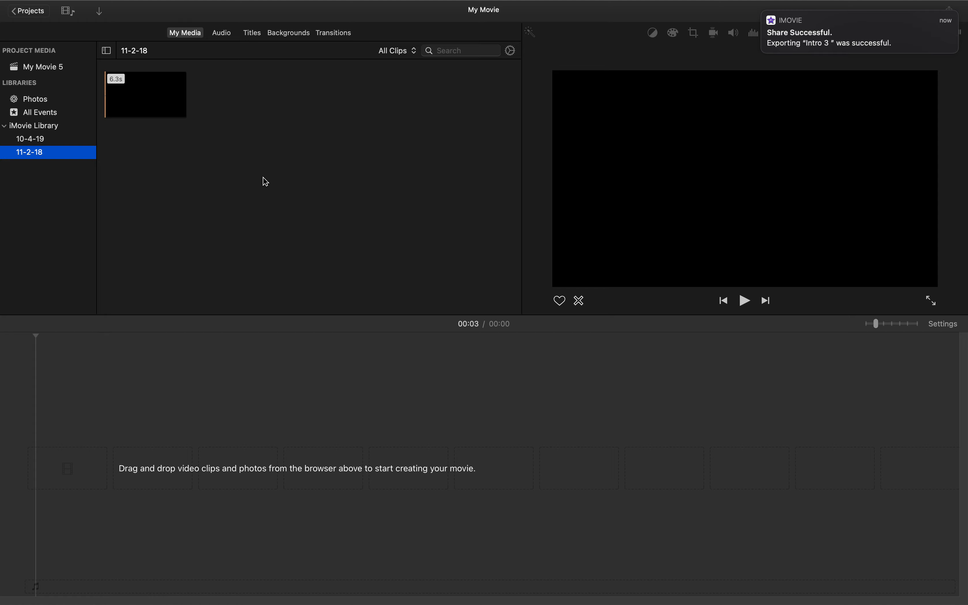
drag(145, 88, 91, 380)
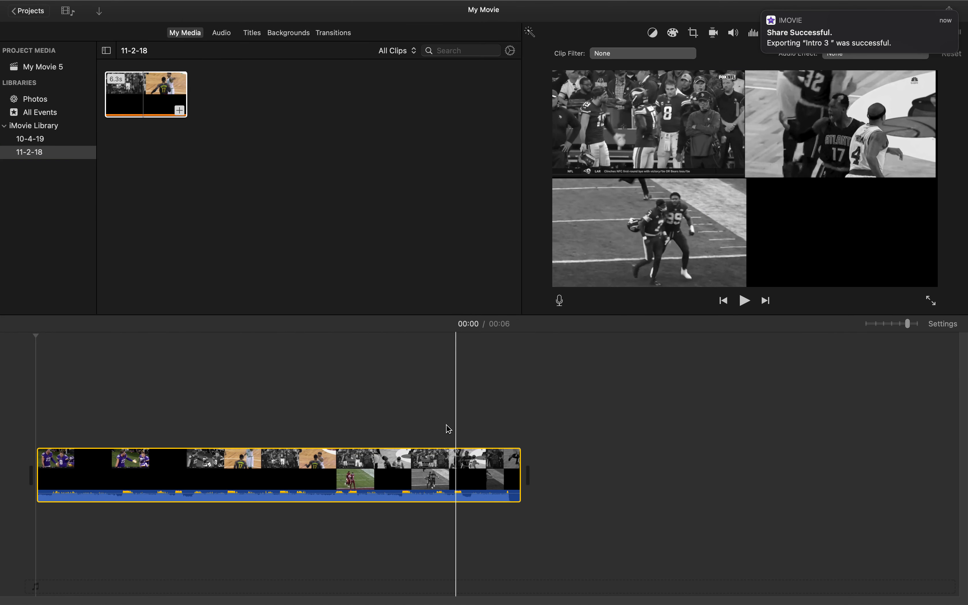
Import the "Wall and Gortat argue" clip from the Desktop into the 11-2-18 event
click(165, 194)
mouse_move(108, 4)
click(78, 4)
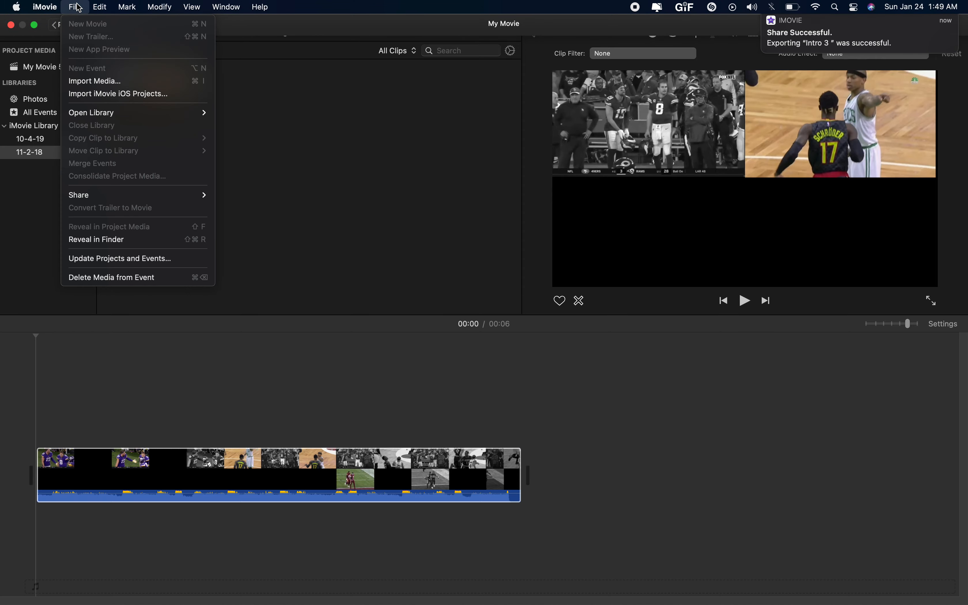
click(97, 80)
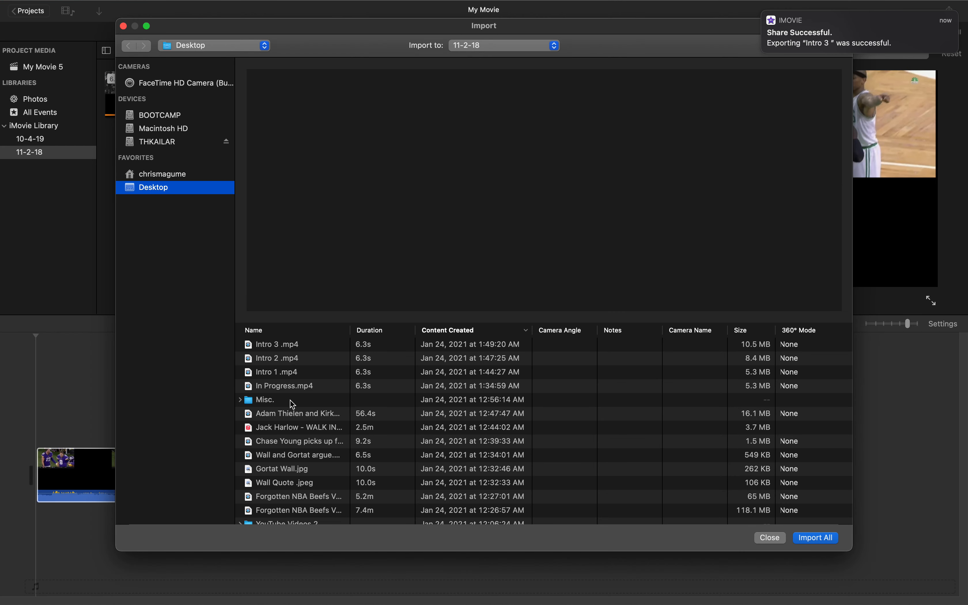
double_click(290, 451)
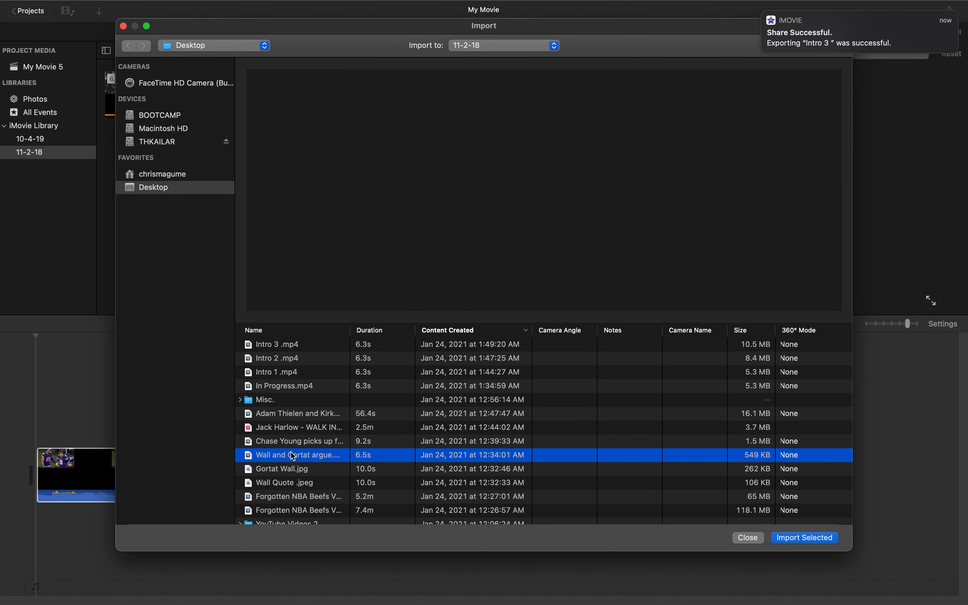
Overlay the opening part of the Wall and Gortat clip where the Chase Young panel turns black-and-white, trimmed to the base video's end
click(123, 110)
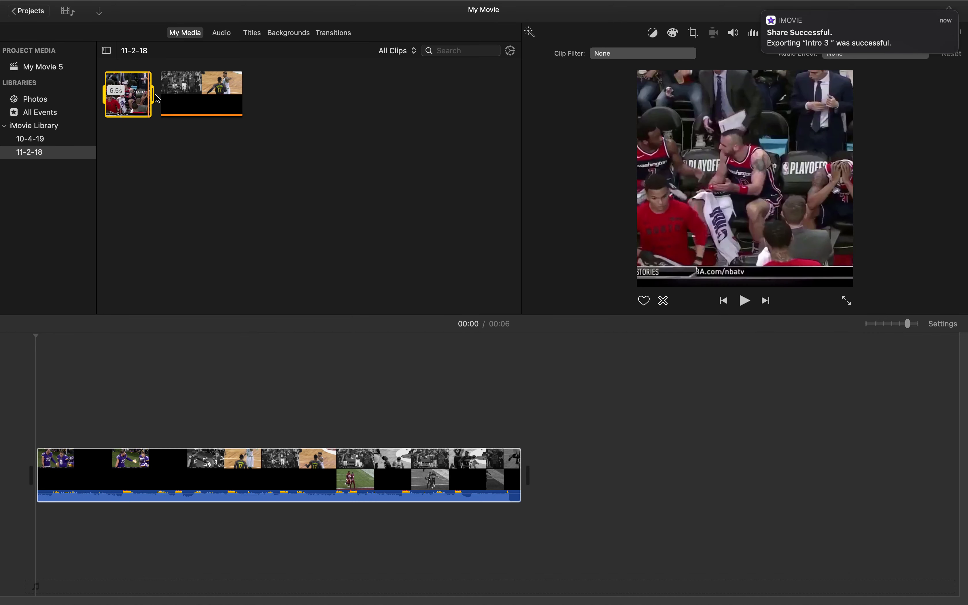
drag(151, 96, 411, 361)
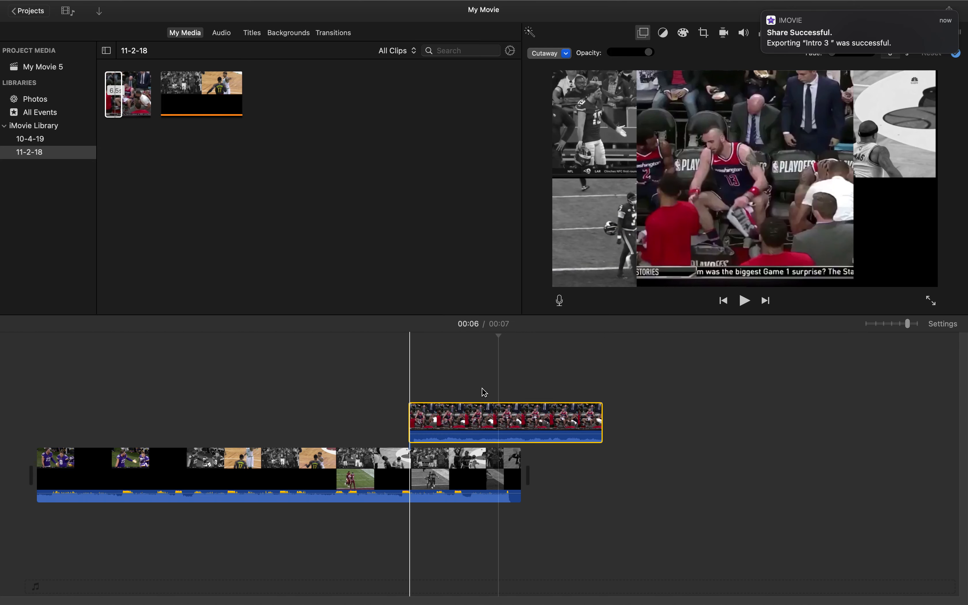
drag(601, 417, 499, 422)
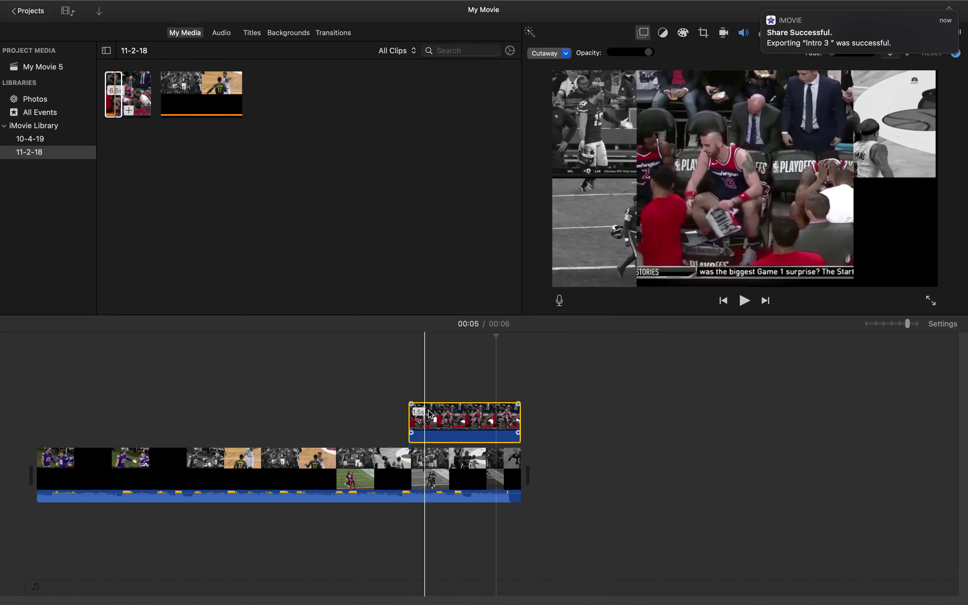
Crop the Wall and Gortat overlay with Crop to Fill, framing the seated player in the widescreen crop area
click(559, 53)
click(703, 34)
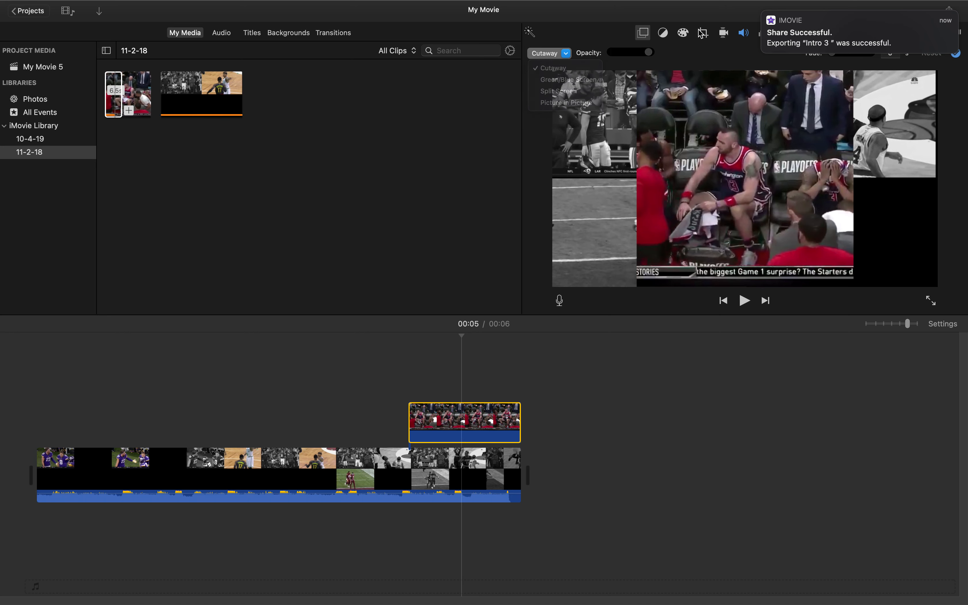
click(705, 35)
click(640, 56)
drag(717, 128, 720, 158)
key(Return)
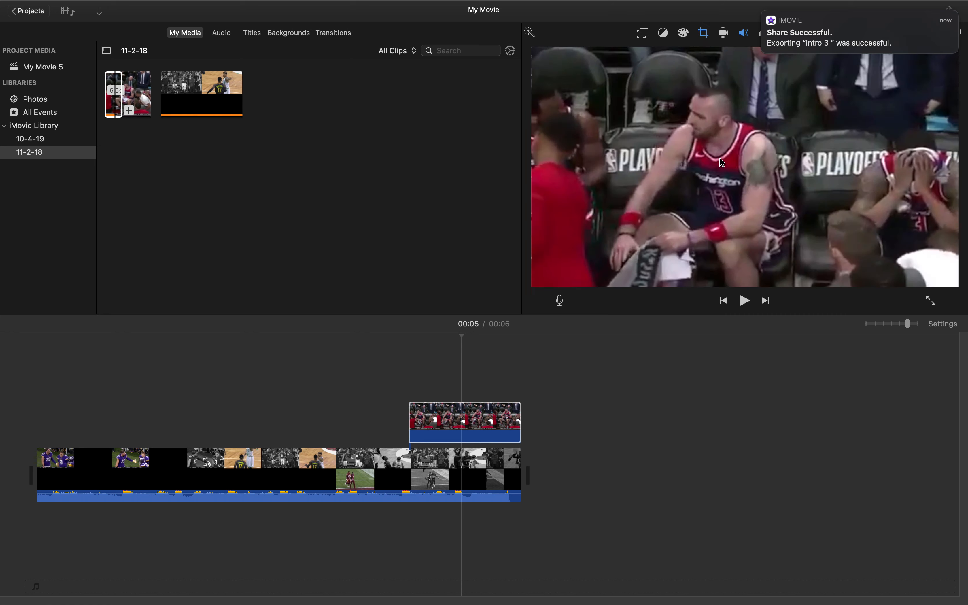
Set the Wall and Gortat overlay to Picture in Picture and fit it to the empty lower-right quarter of the frame
click(642, 33)
click(563, 54)
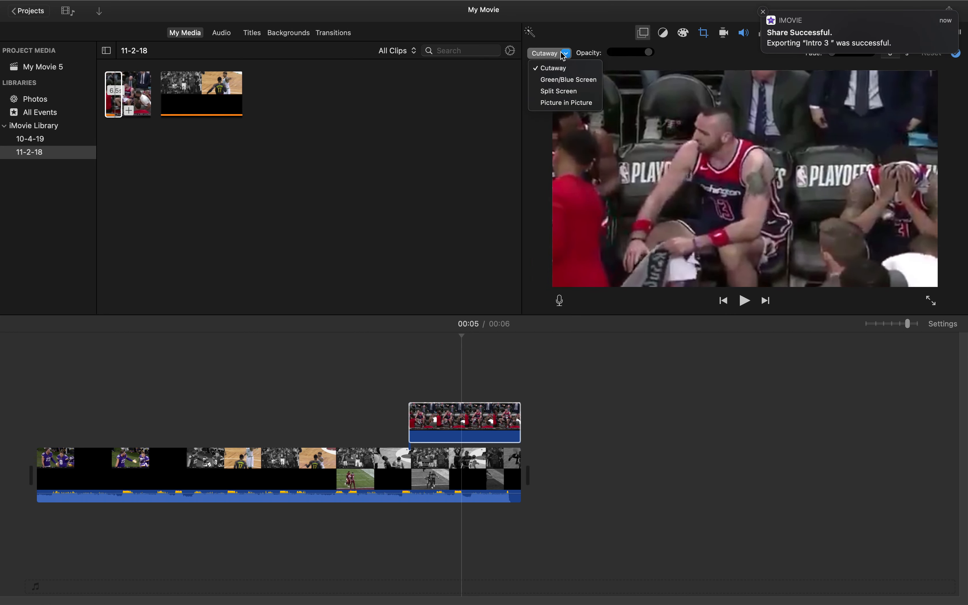
click(566, 103)
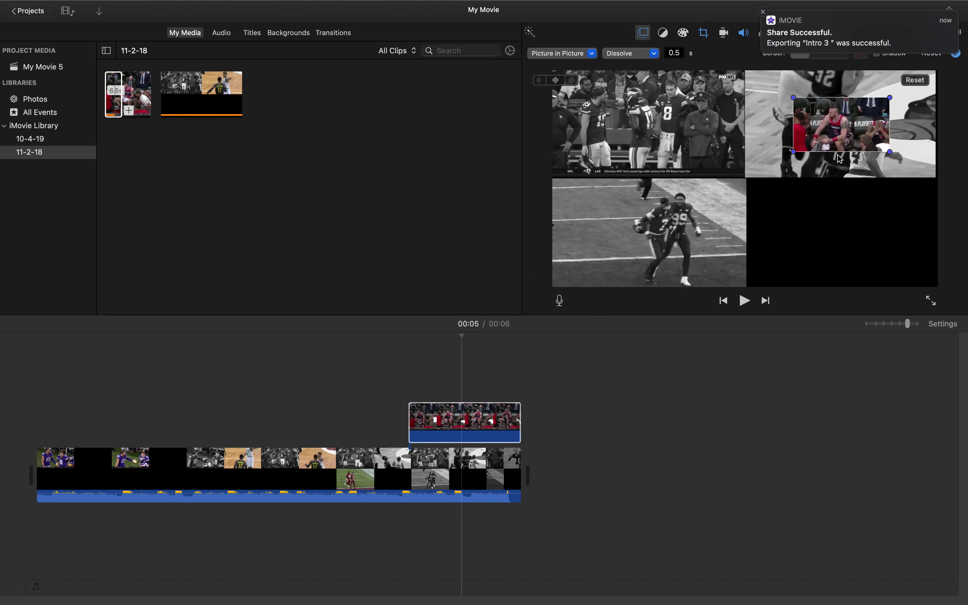
drag(840, 146, 935, 266)
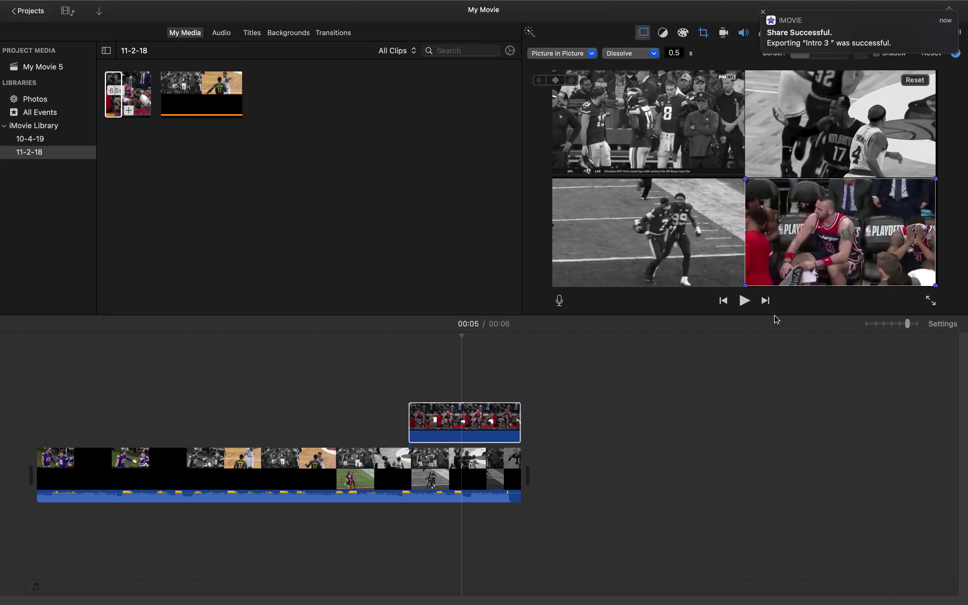
Split the Wall and Gortat overlay at about 5 seconds and apply the Black & White clip filter to its second part
click(462, 422)
key(super+b)
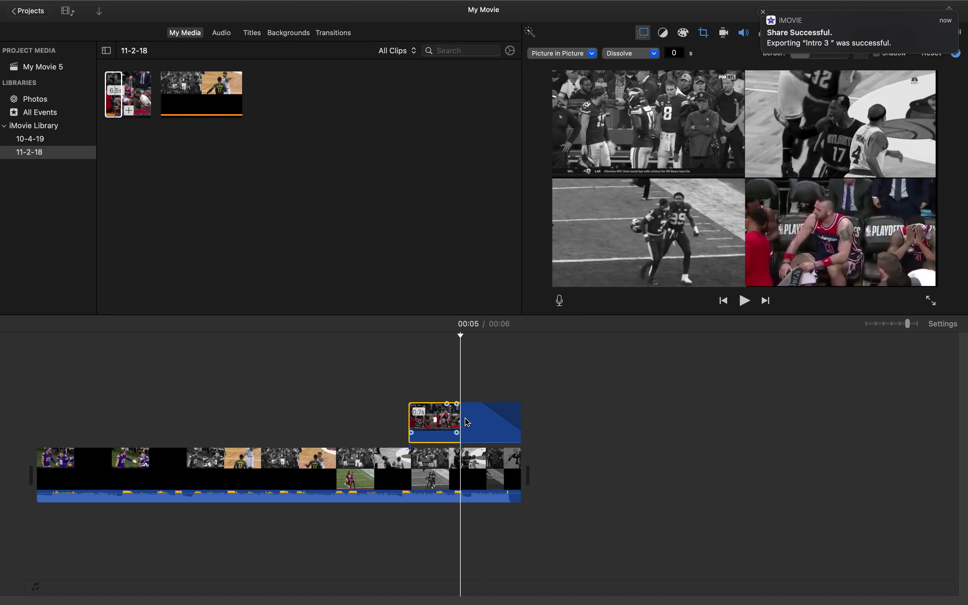
click(492, 422)
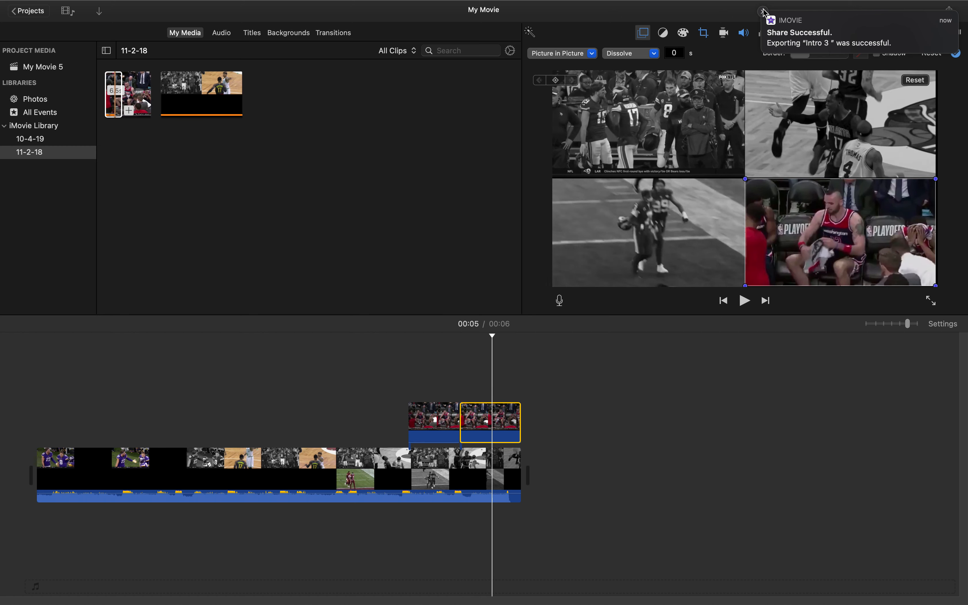
click(762, 11)
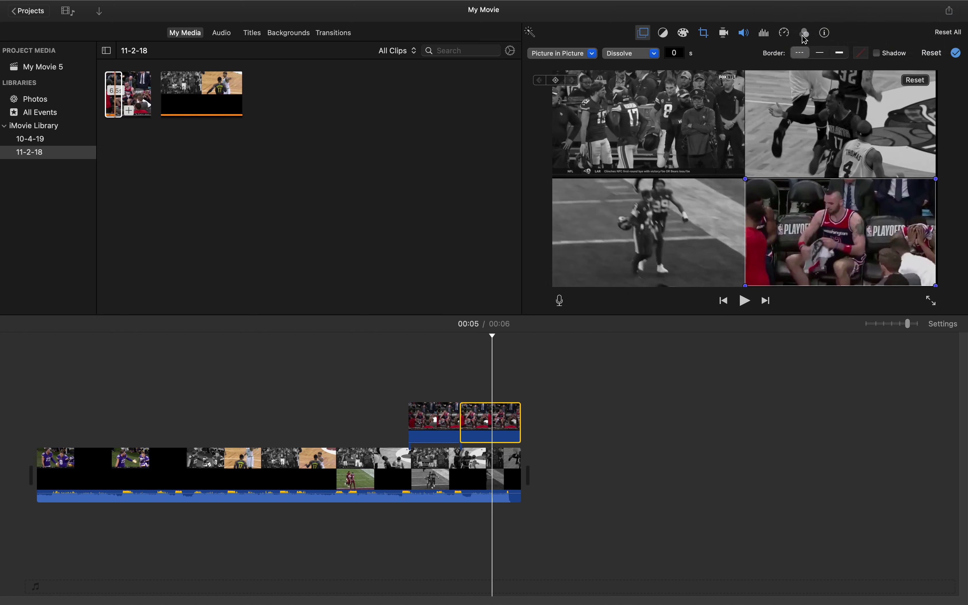
click(804, 32)
click(642, 53)
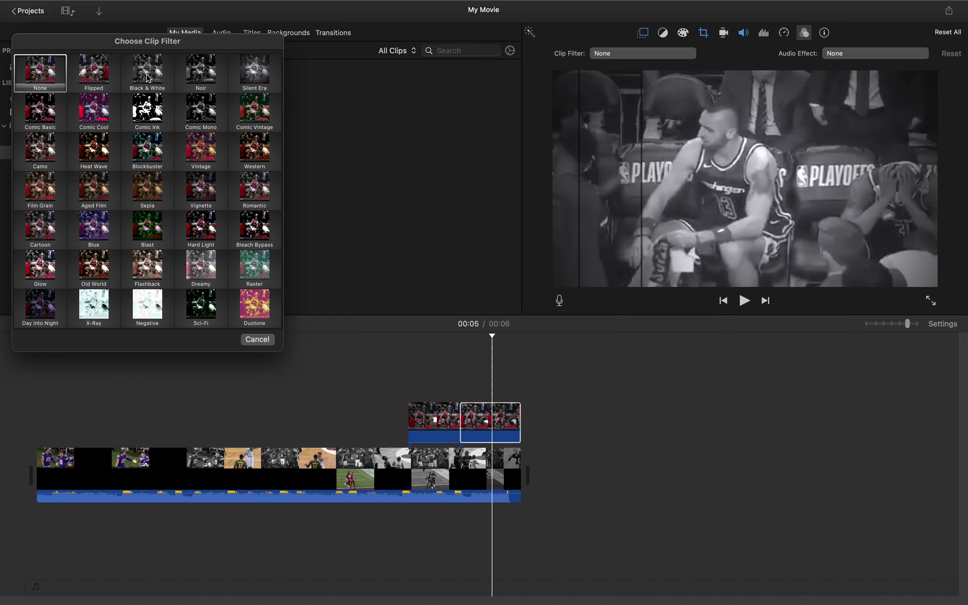
Play the movie from the beginning to review all four picture-in-picture panels
click(325, 395)
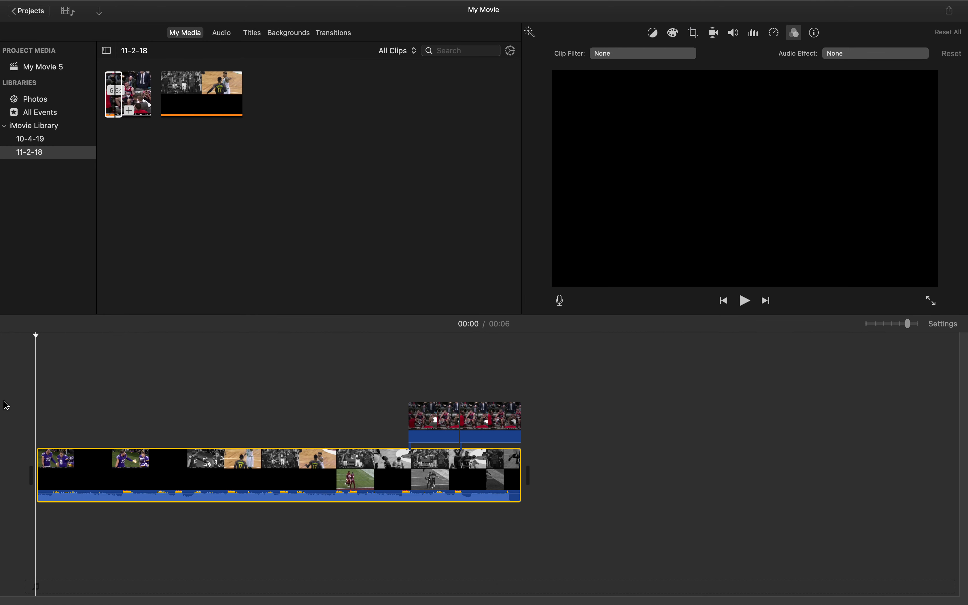
key(space)
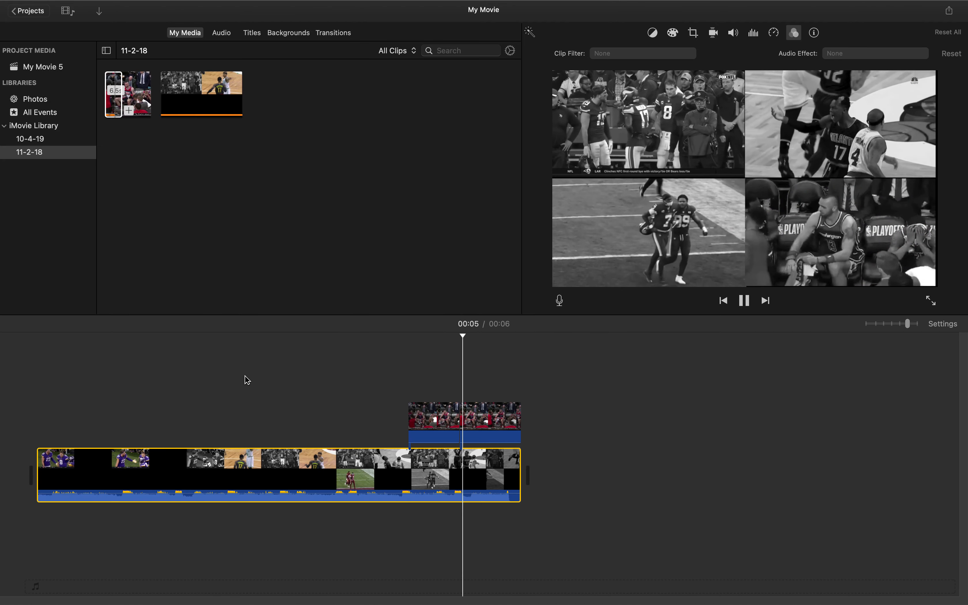
mouse_move(59, 2)
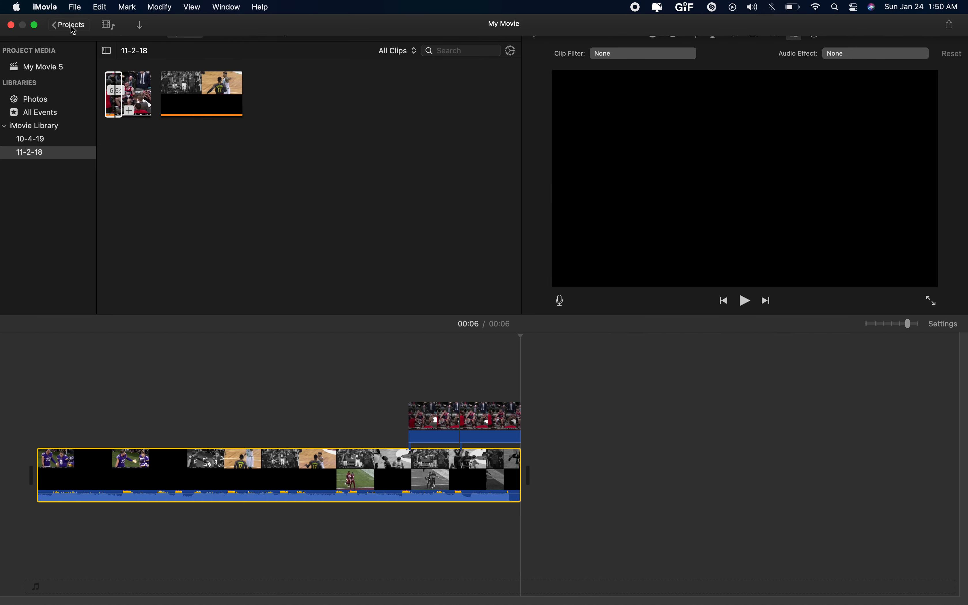
Leave the current project and save it under the name "Intro 4"
click(74, 29)
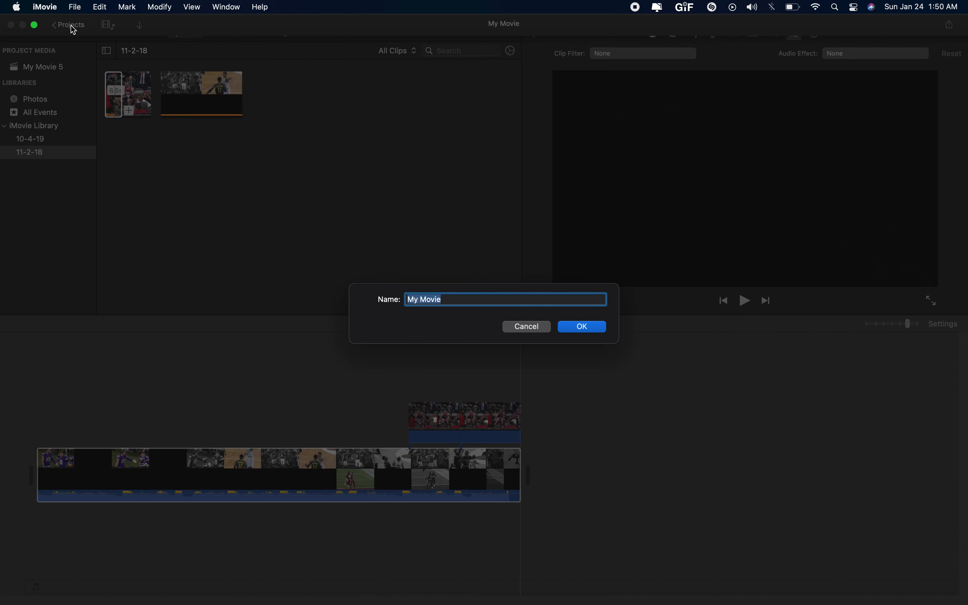
text(Intro 4)
key(Return)
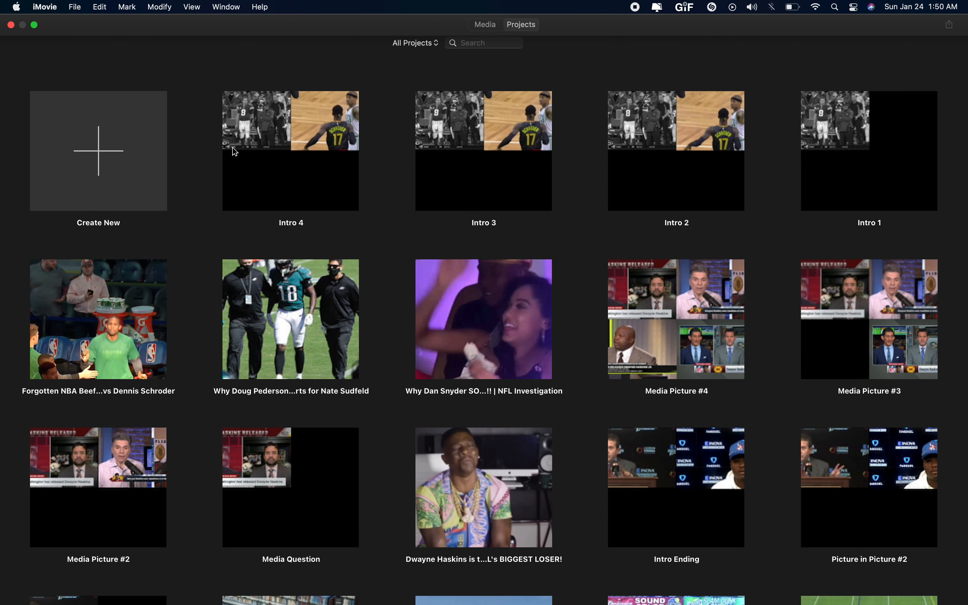
Export the Intro 4 project as a 720p video file named "Intro 4" to the Desktop
click(315, 223)
mouse_move(347, 256)
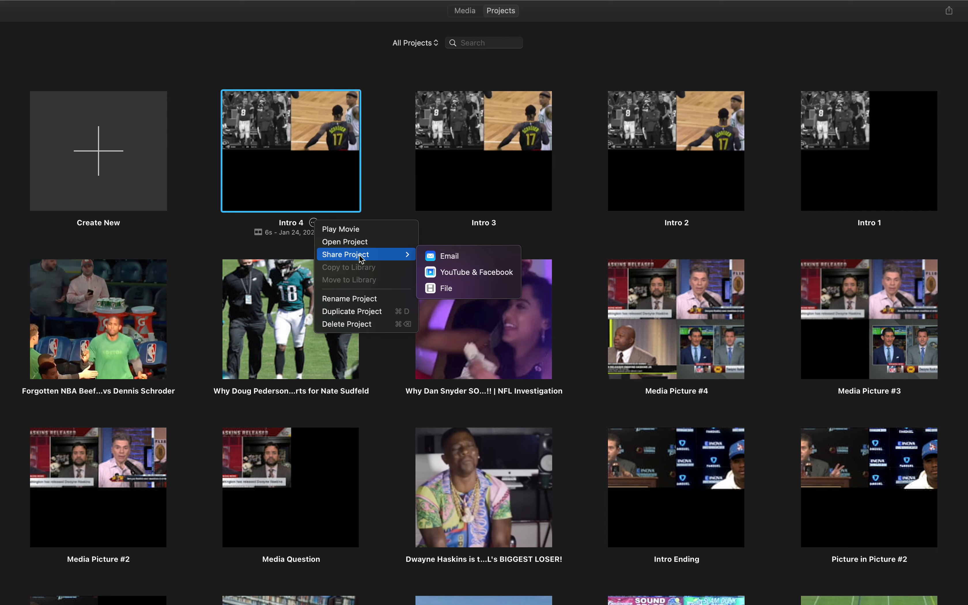
click(456, 285)
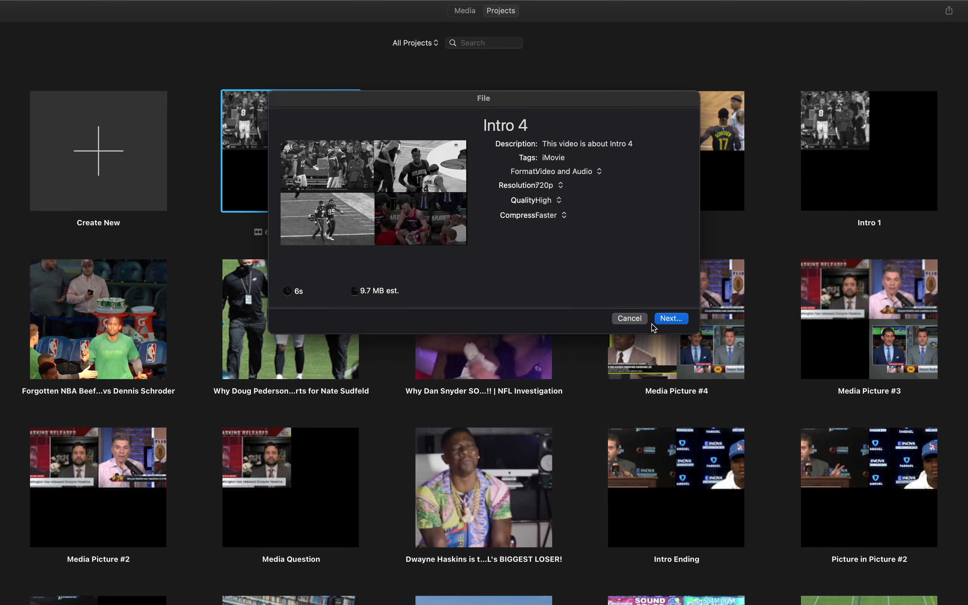
click(666, 319)
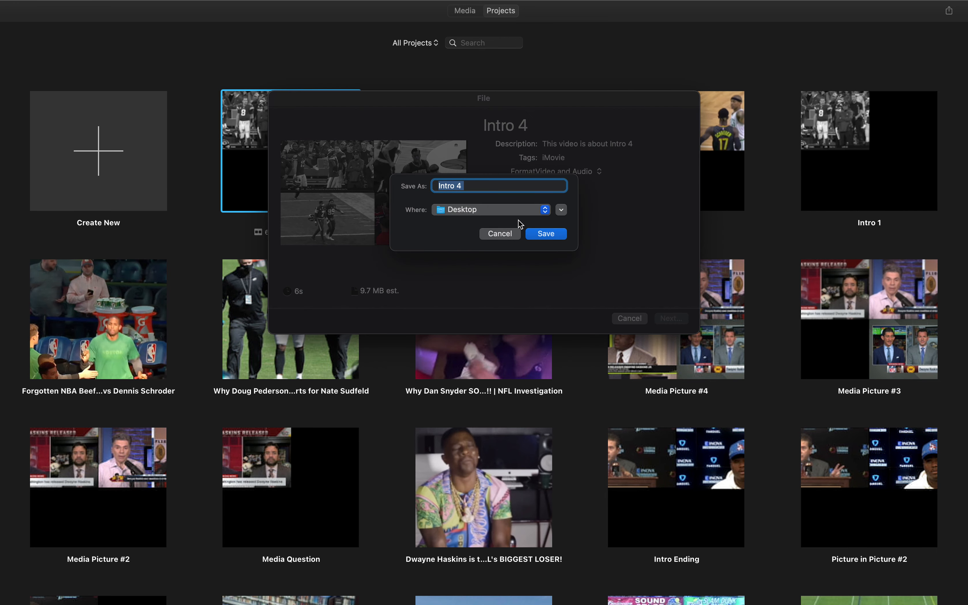
click(534, 234)
Create a new empty movie project
click(138, 180)
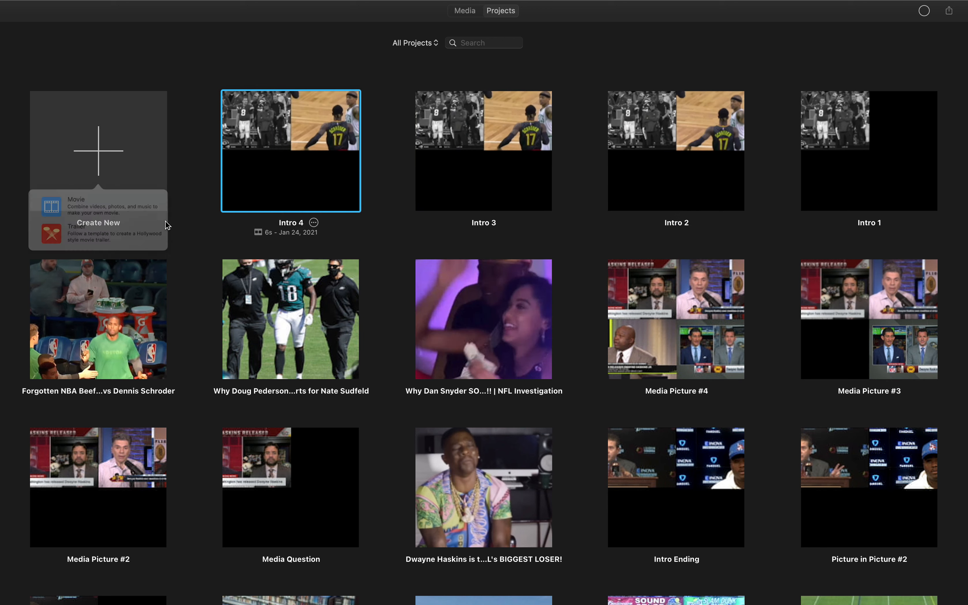
click(134, 207)
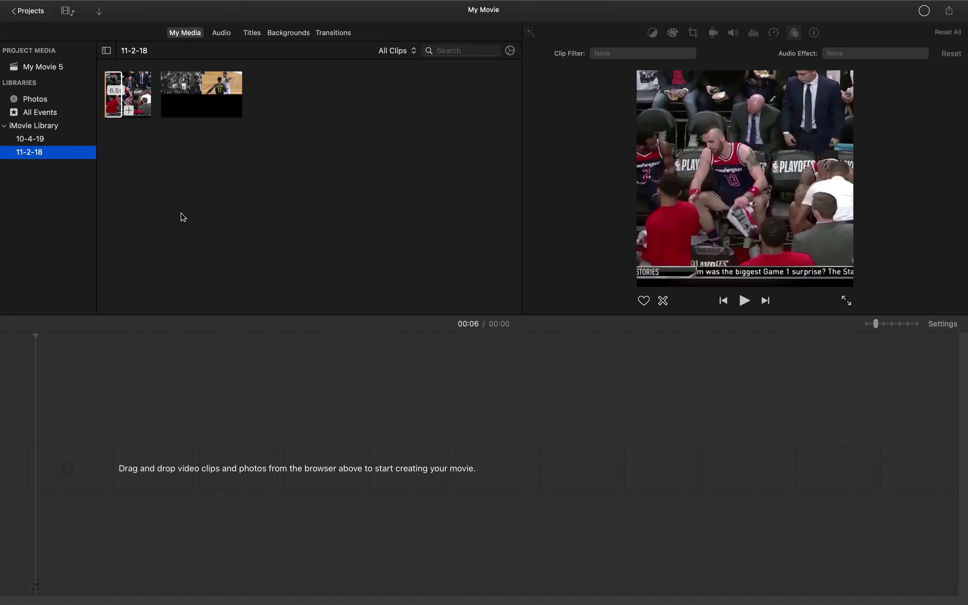
mouse_move(84, 14)
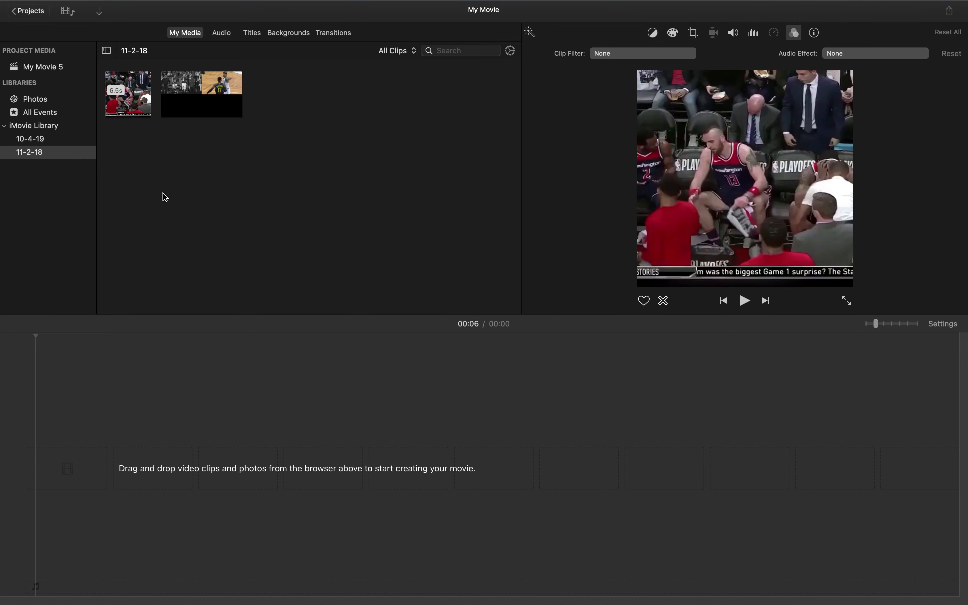
Import "Intro 4 .mp4" from the Desktop into the 11-2-18 event and place the clip in the empty timeline
click(75, 7)
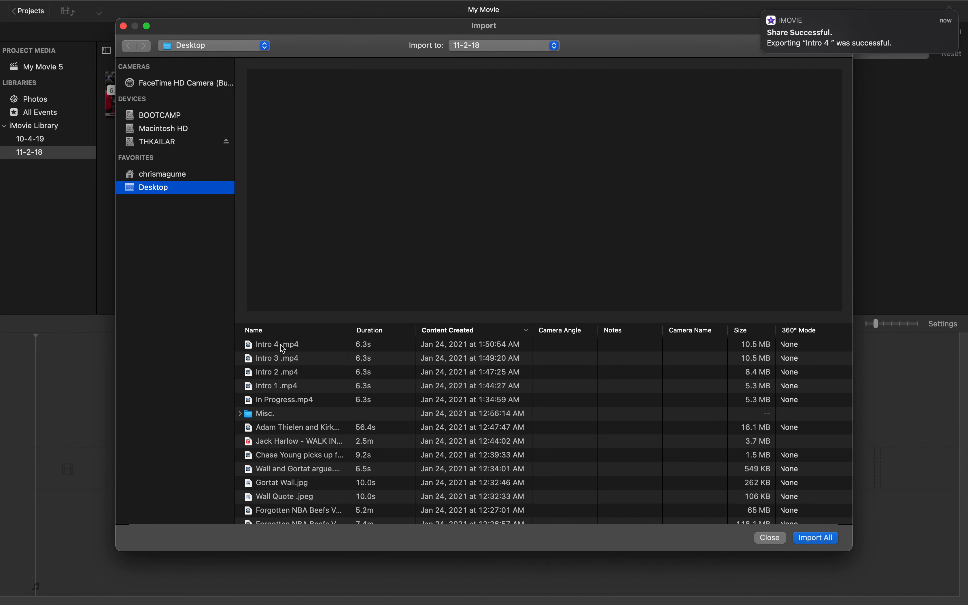
click(280, 344)
key(Return)
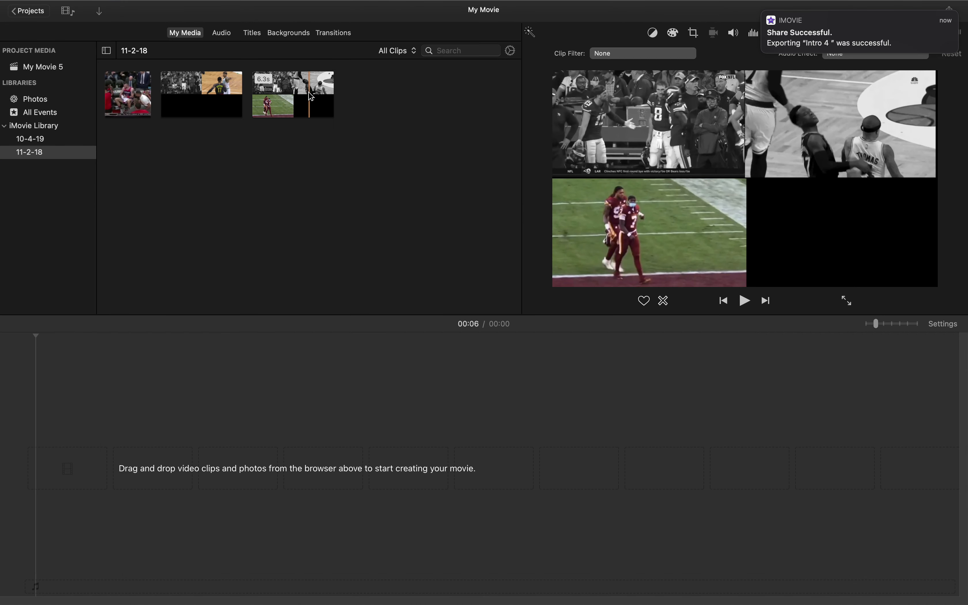
click(311, 95)
drag(311, 95, 196, 383)
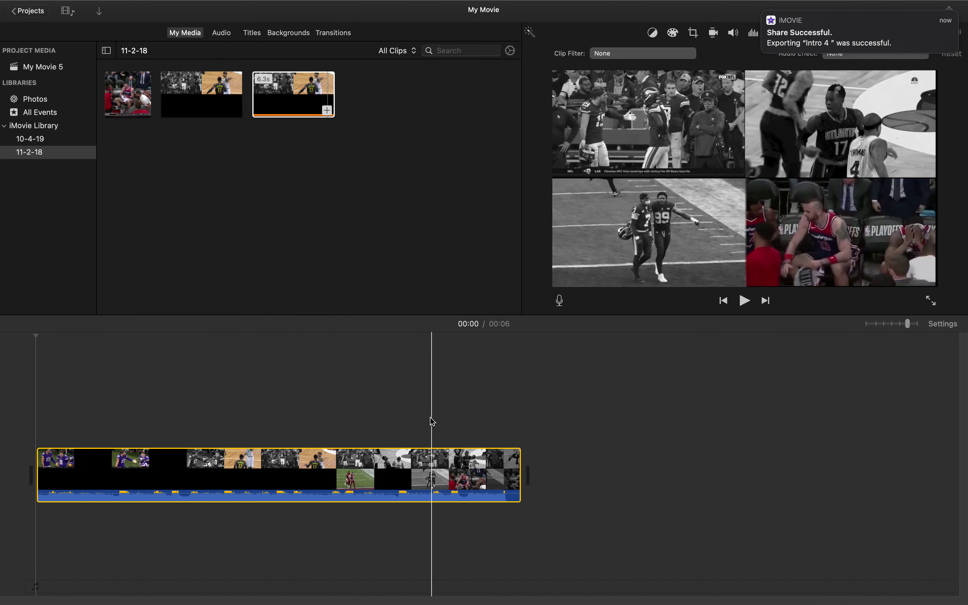
Add a Reveal title above the clip at about 5 seconds, where the fourth panel turns black and white
click(459, 416)
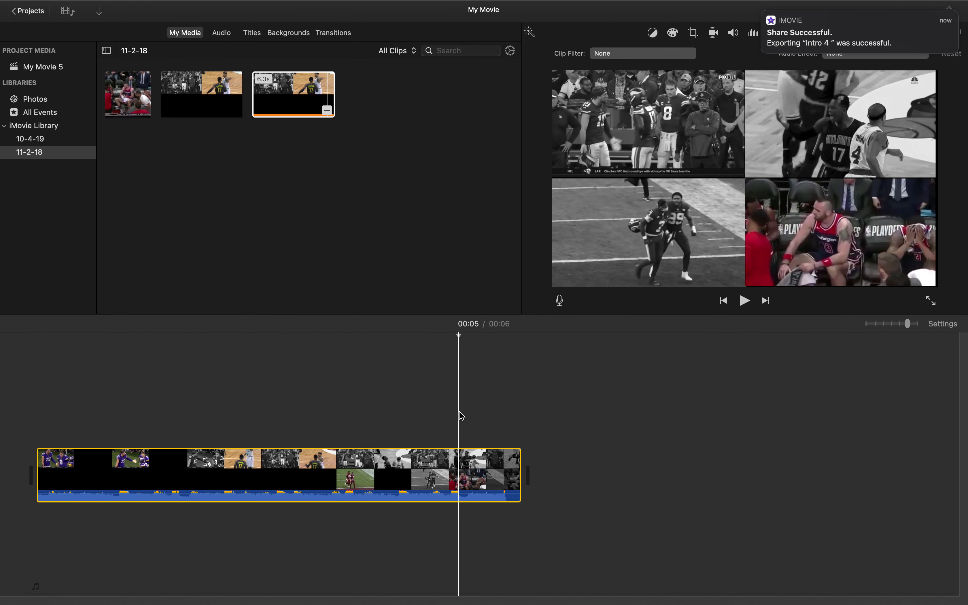
click(463, 412)
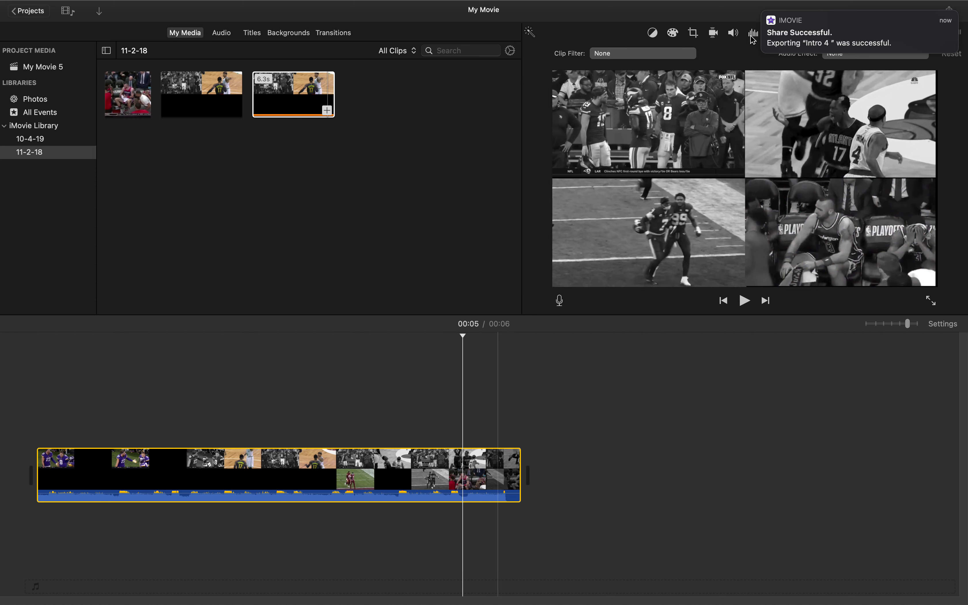
click(763, 12)
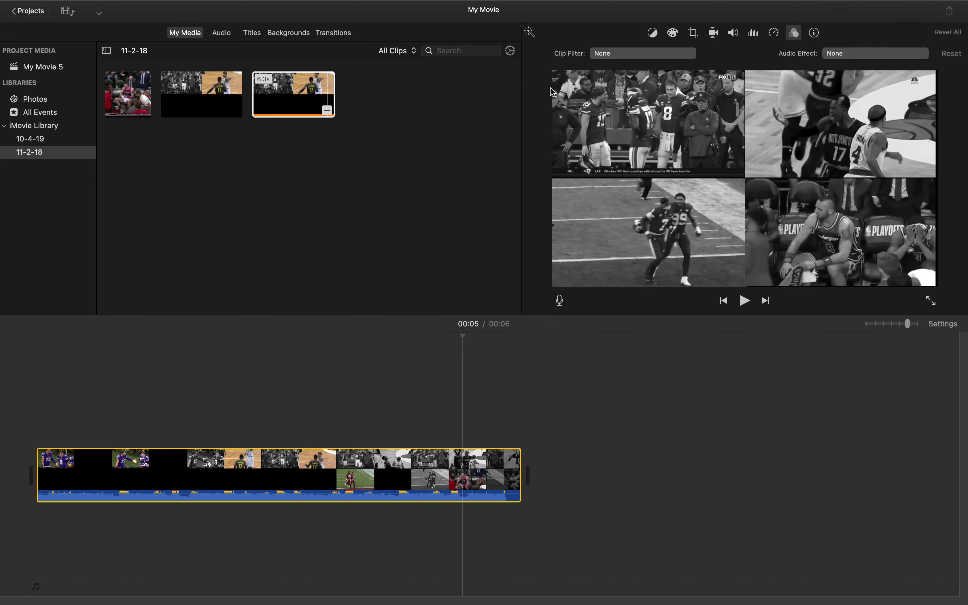
click(251, 34)
drag(314, 118, 466, 396)
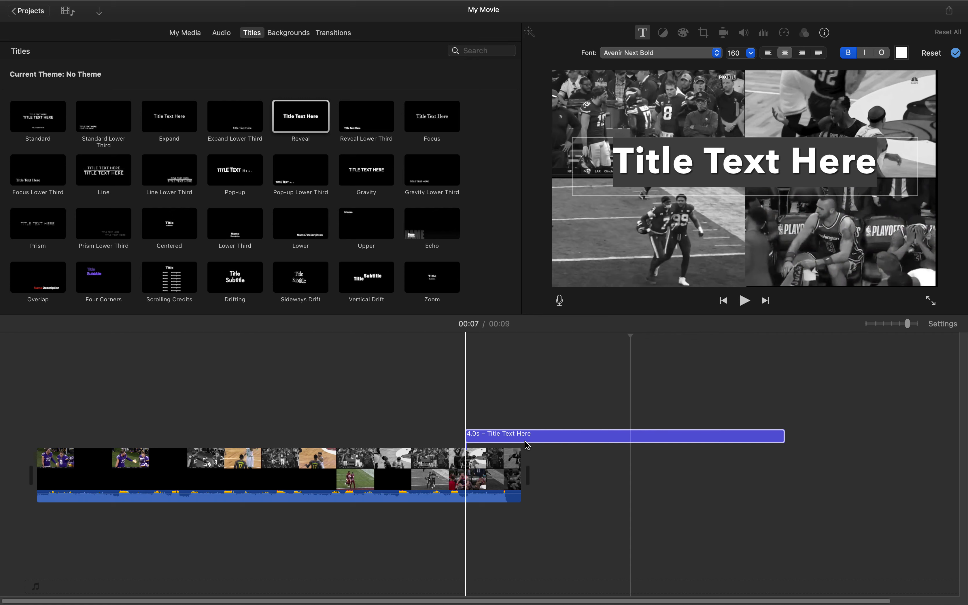
Shorten the Reveal title to 1.0 s by trimming its end back near the end of the clip
click(529, 439)
click(540, 436)
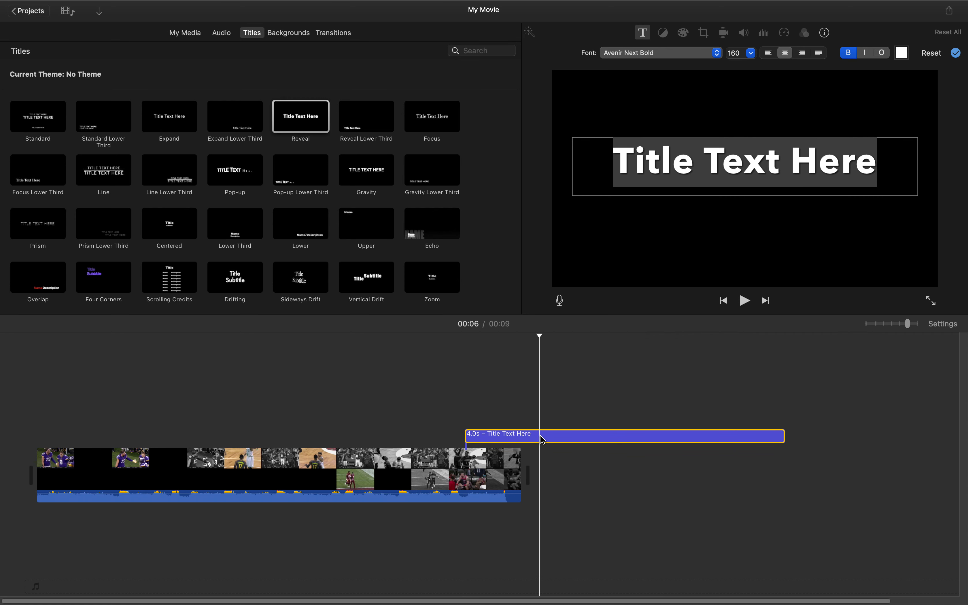
drag(784, 435, 555, 435)
Replace the title's placeholder text with "KnowItAll Sports"
click(509, 433)
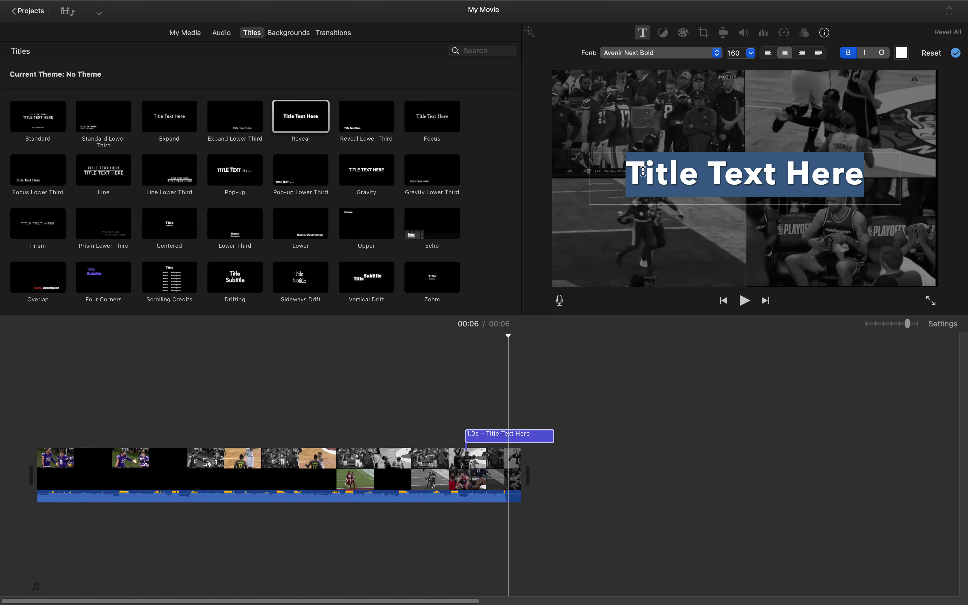
text(Knoq)
key(BackSpace)
text(wItAll Spor)
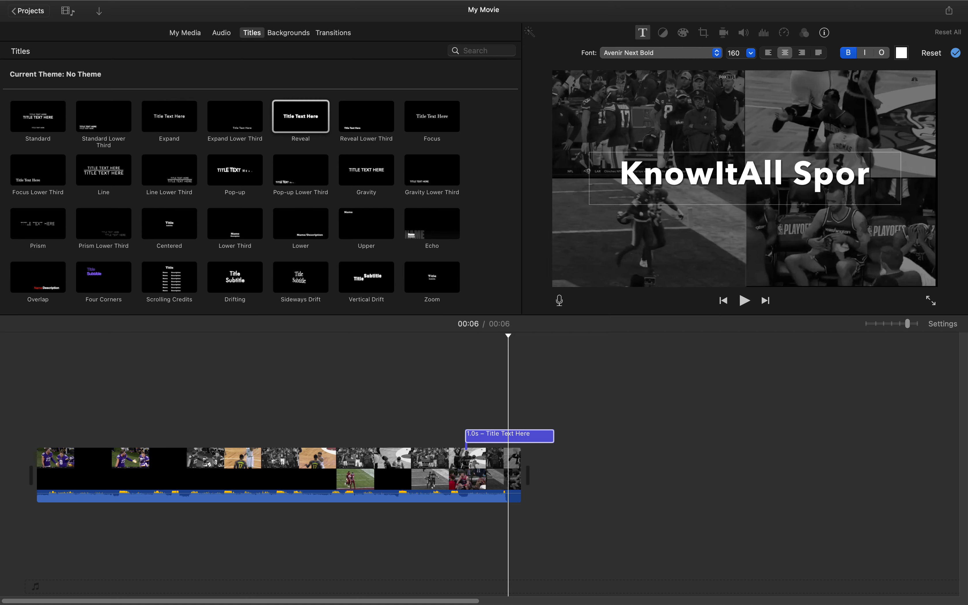
text(ts)
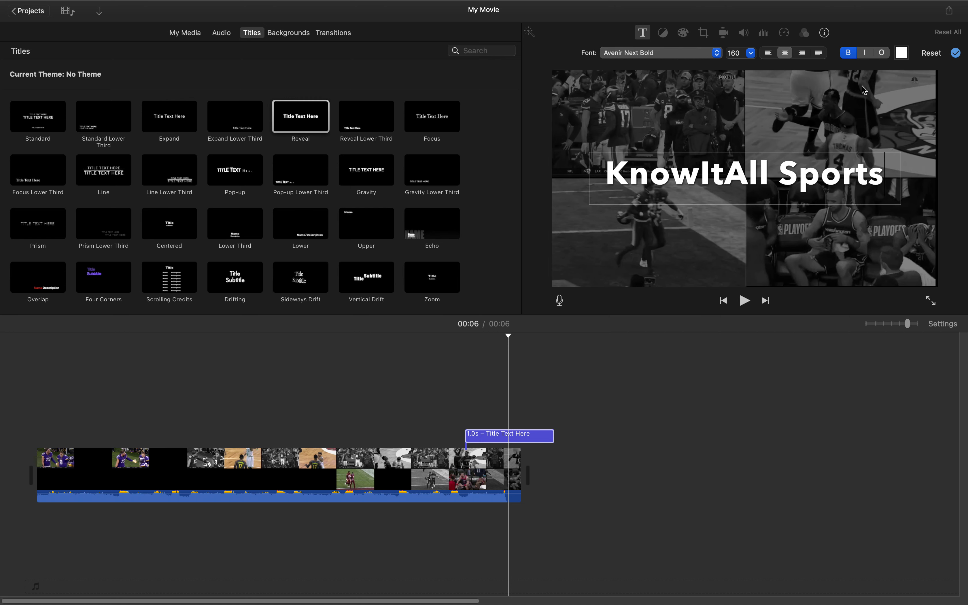
Change the title text colour to orange and preview the movie in full screen
click(903, 54)
click(106, 478)
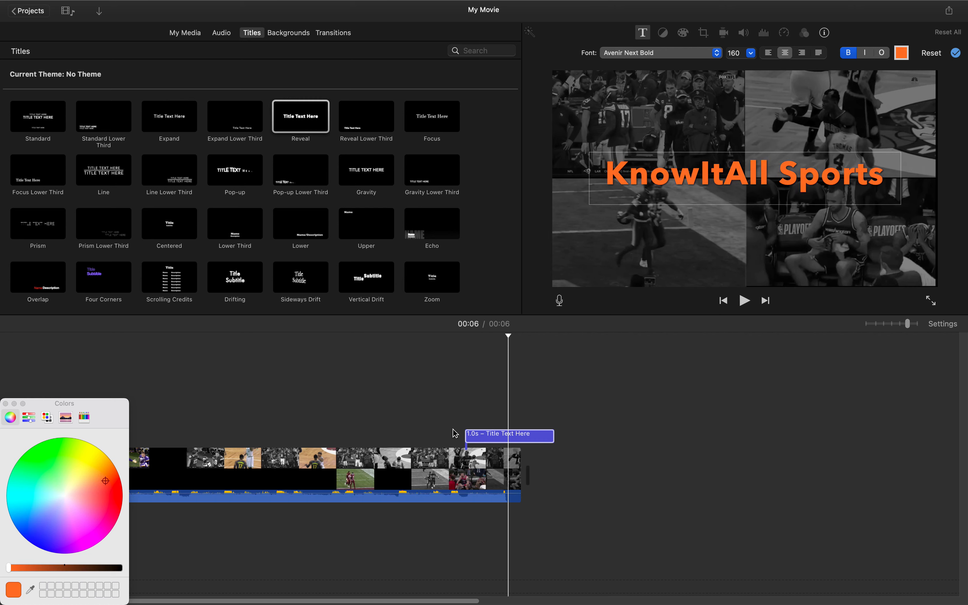
click(6, 403)
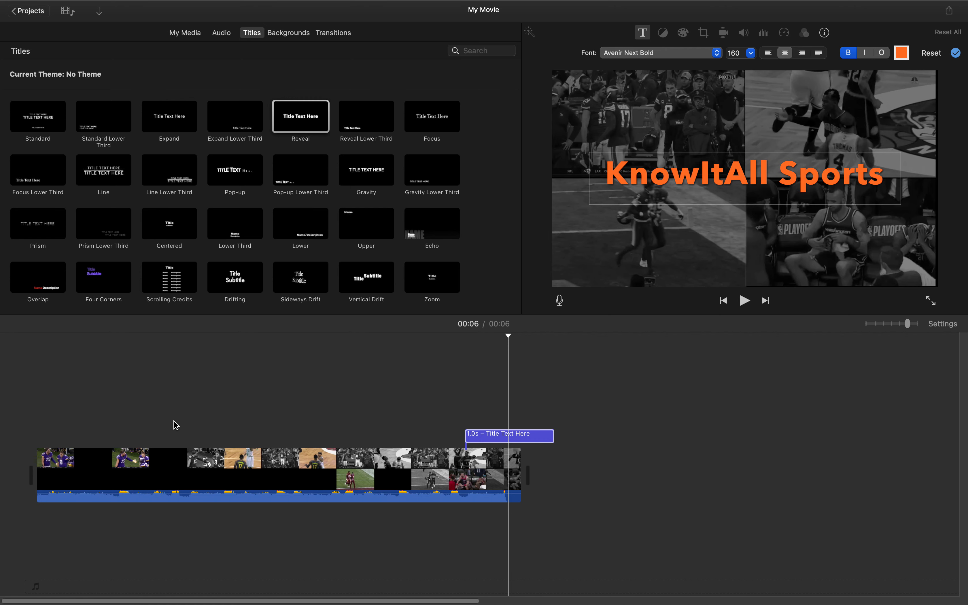
click(8, 423)
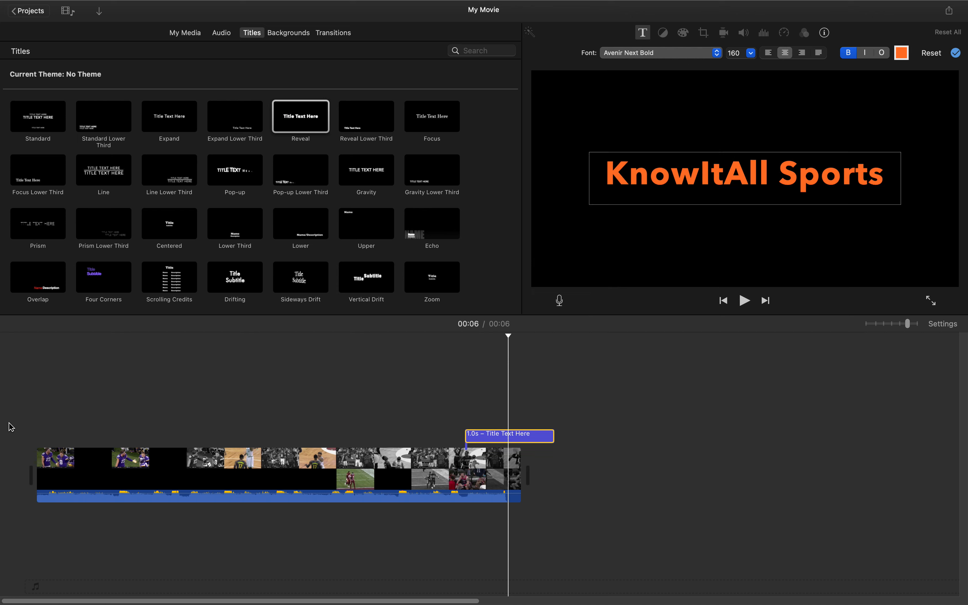
click(952, 301)
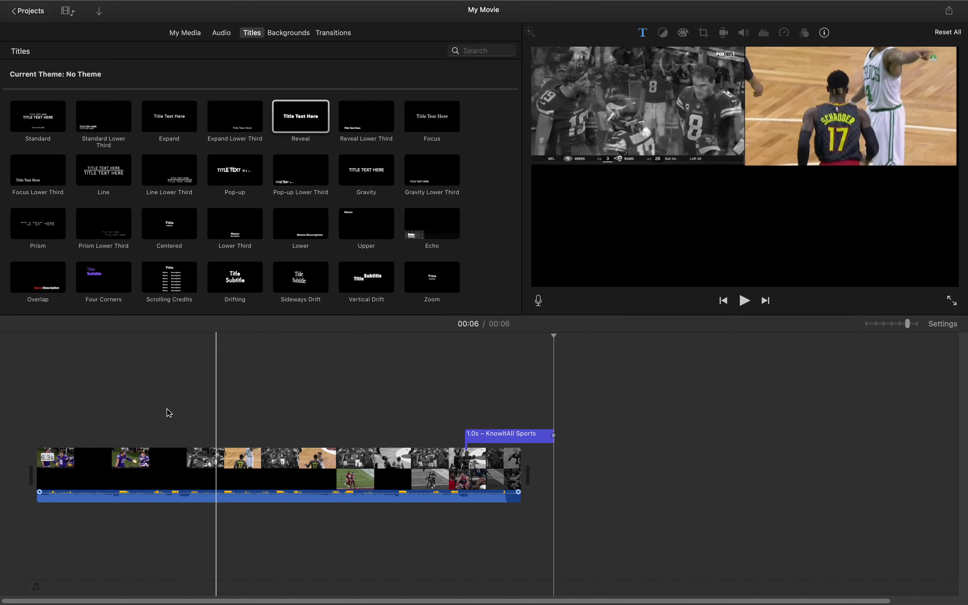
Return to the projects overview and save the movie under the name "Intro Final Copy"
click(25, 9)
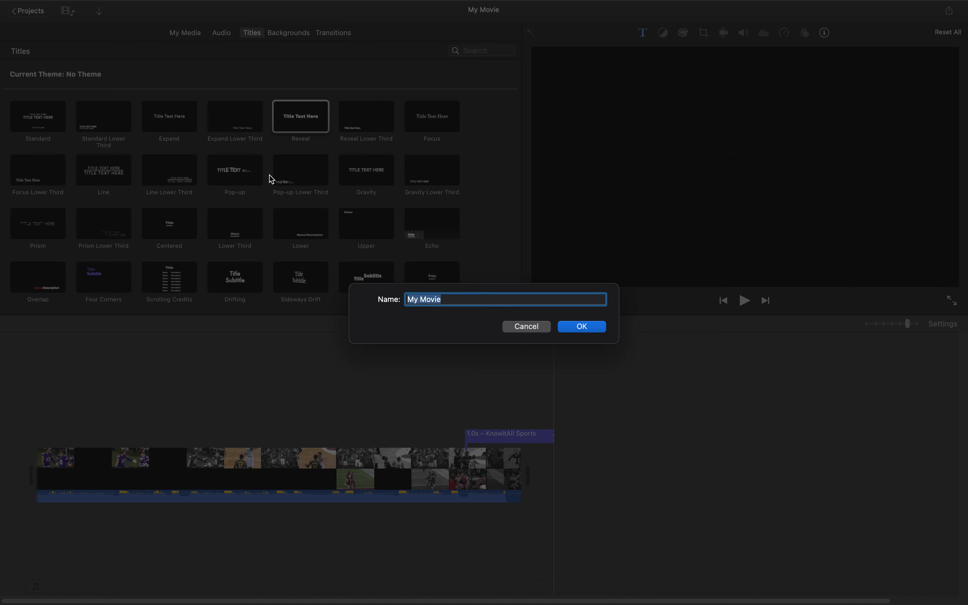
key(BackSpace)
text(Intro Final Copy)
key(Return)
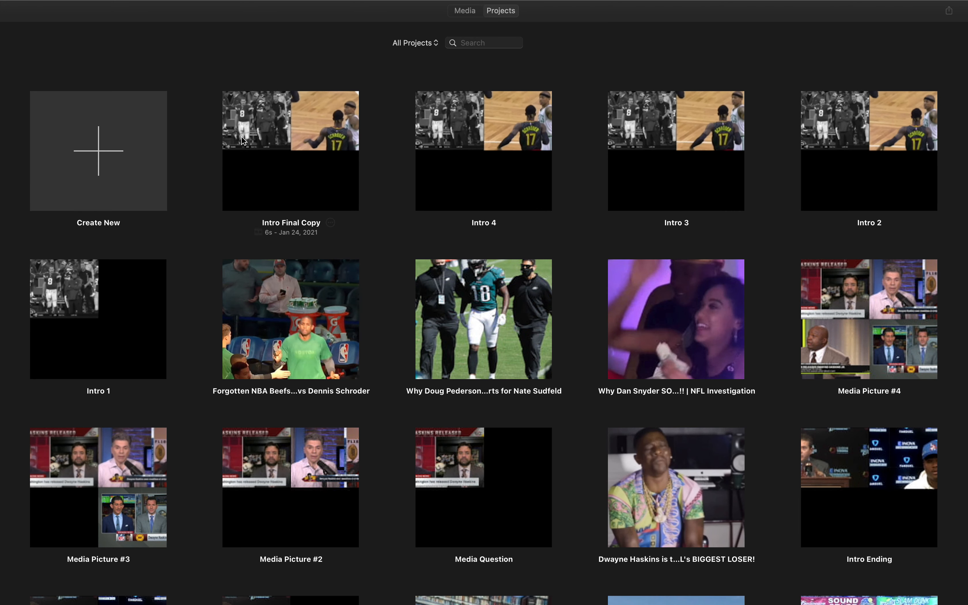
mouse_move(329, 225)
click(129, 173)
click(145, 66)
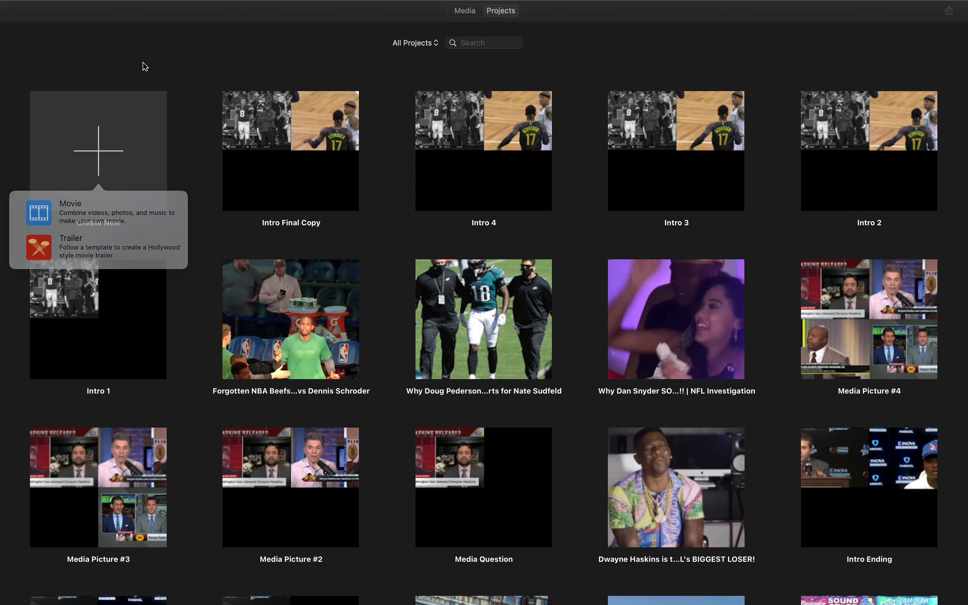
mouse_move(298, 161)
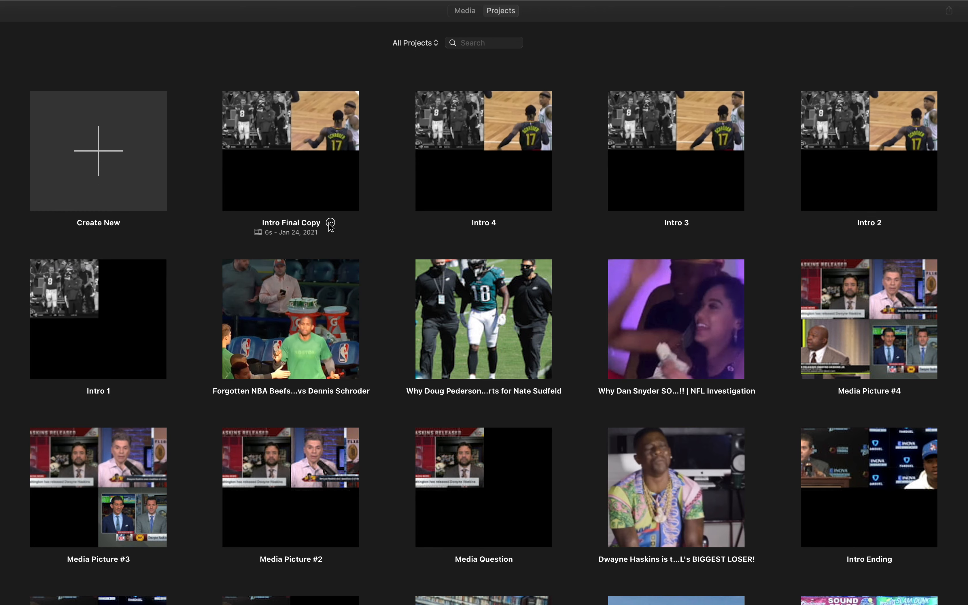
key(ctrl+Left)
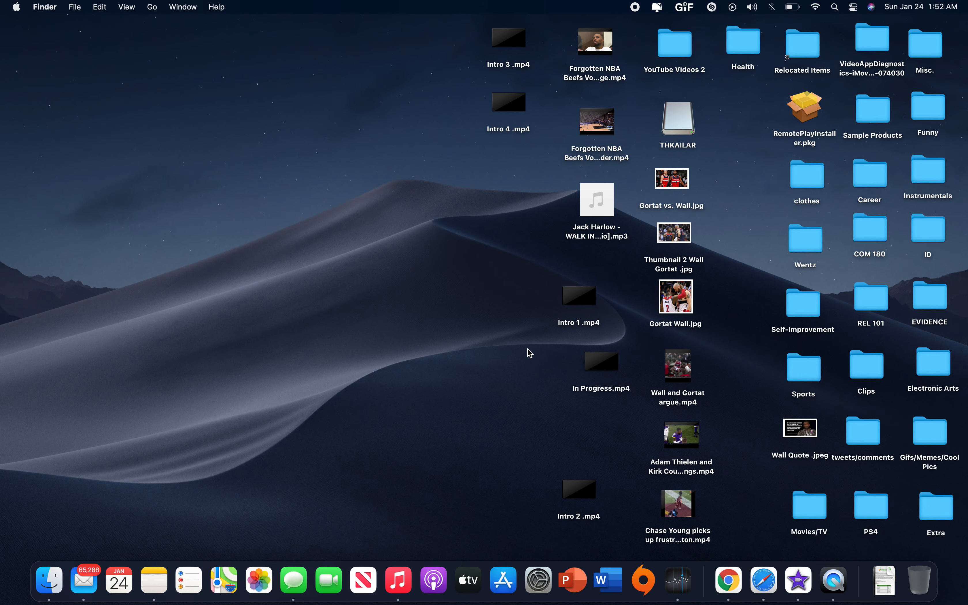
key(ctrl+Right)
Export the Intro Final Copy project as a 720p video file to the Desktop and check for the exported file there
click(329, 222)
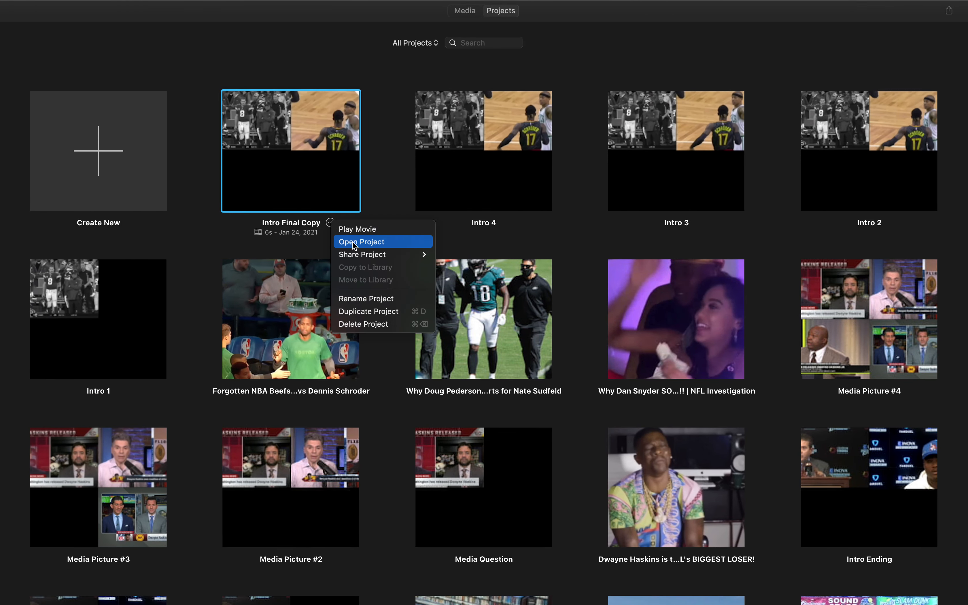
mouse_move(420, 255)
click(454, 284)
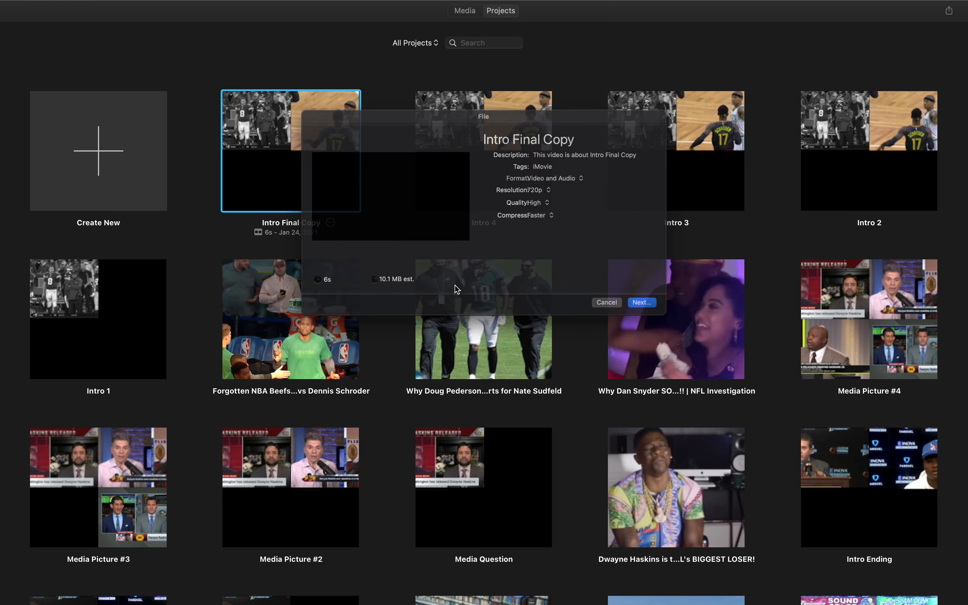
click(662, 318)
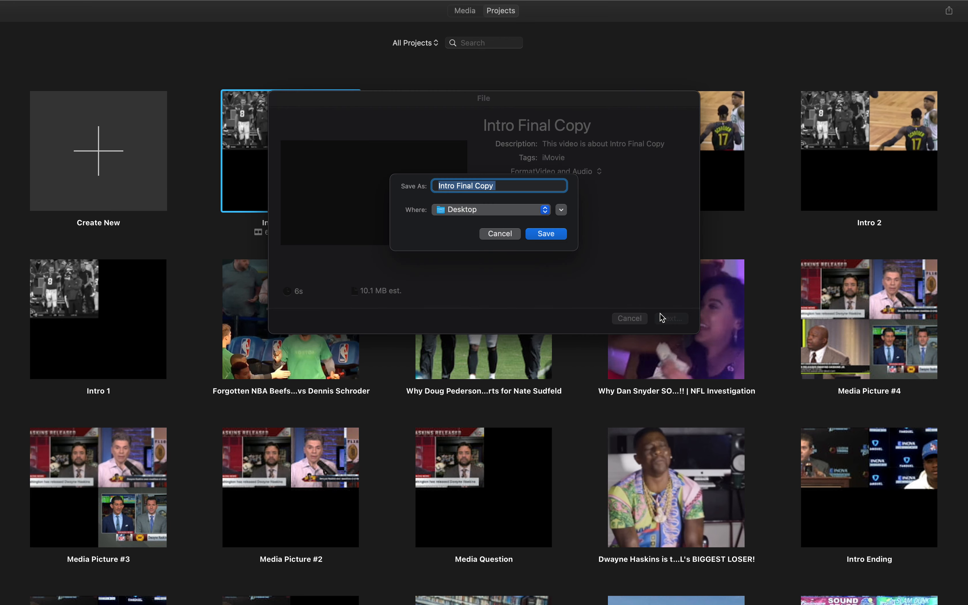
click(545, 234)
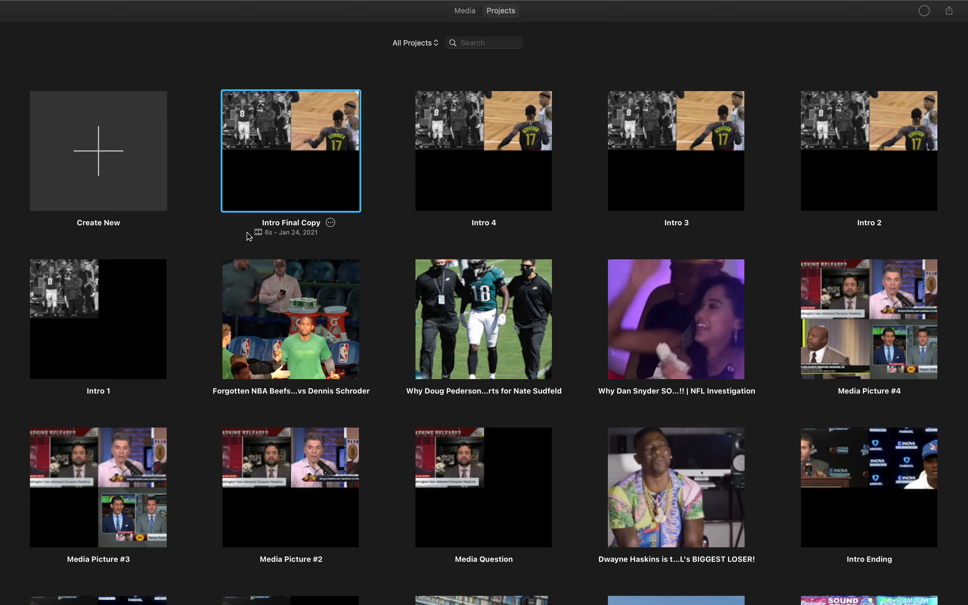
key(ctrl+Left)
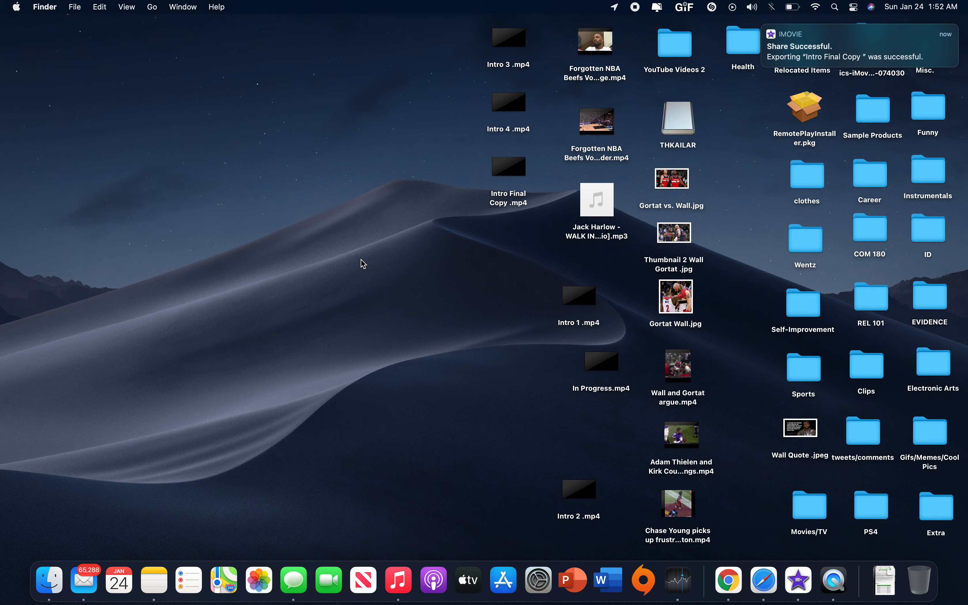
key(ctrl+Right)
key(ctrl+Right)
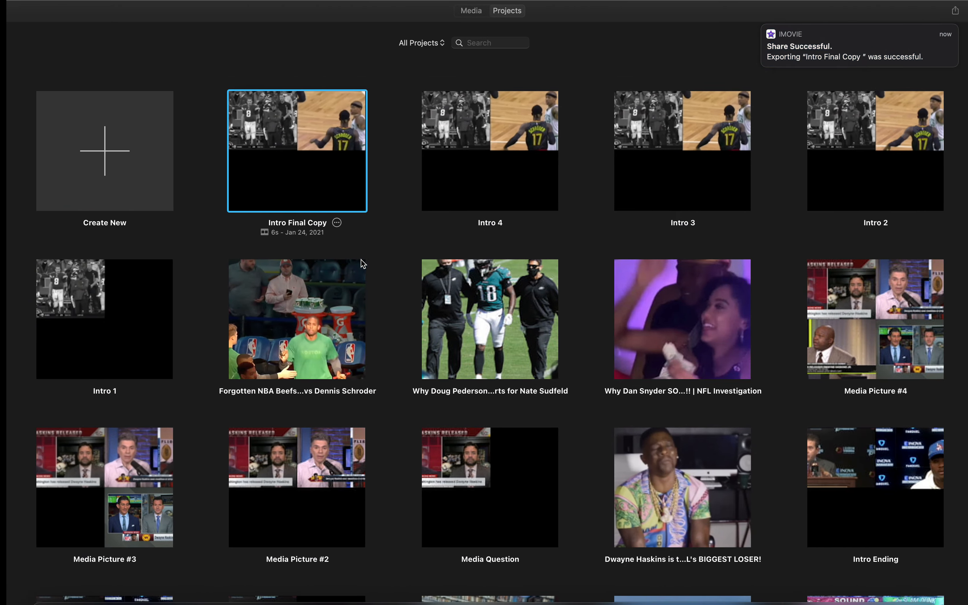
key(ctrl+Right)
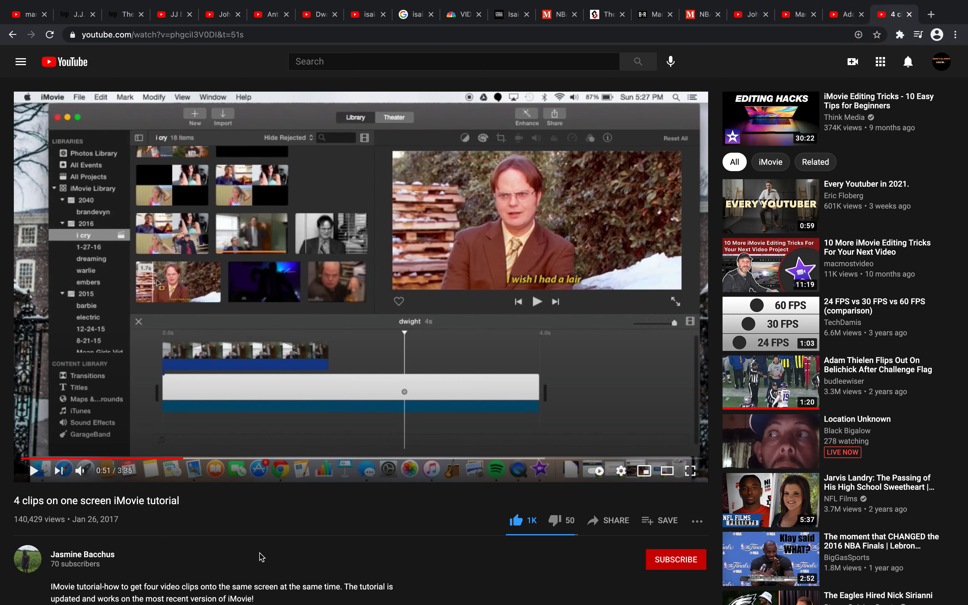
key(ctrl+Left)
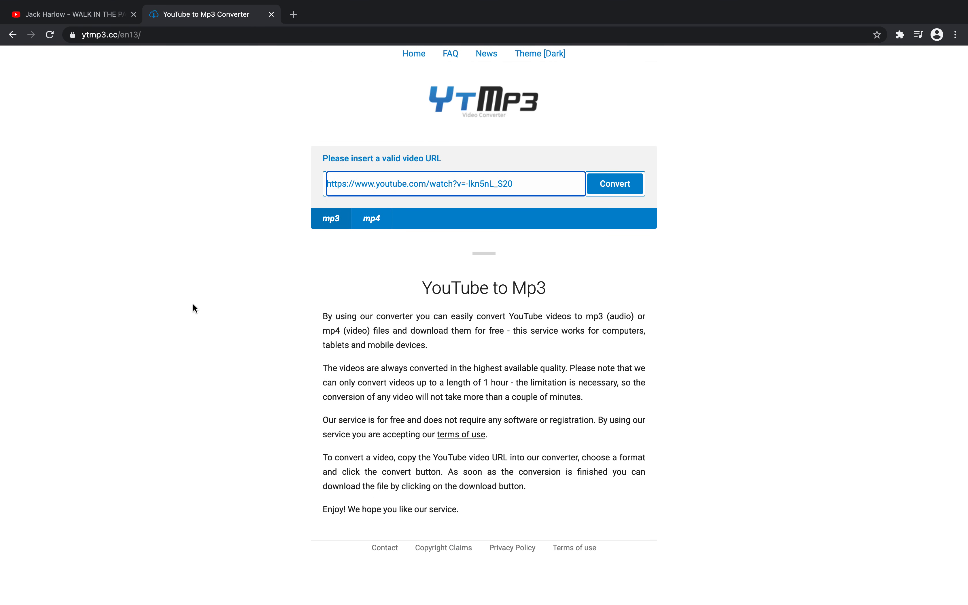
key(ctrl+Left)
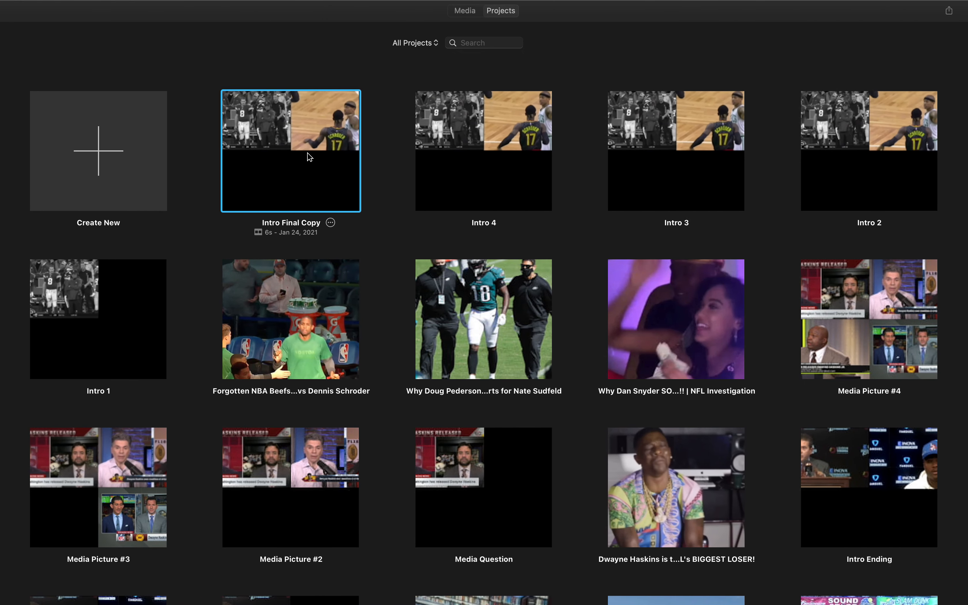